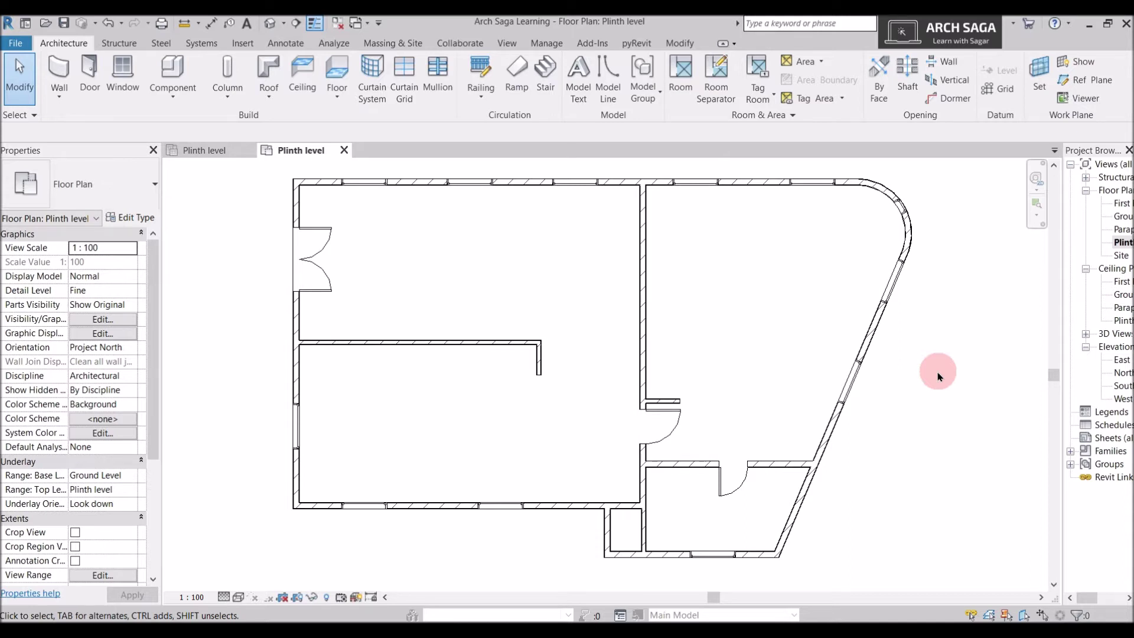
- Close the second, duplicate Plinth level floor plan view
key(ctrl+F4)
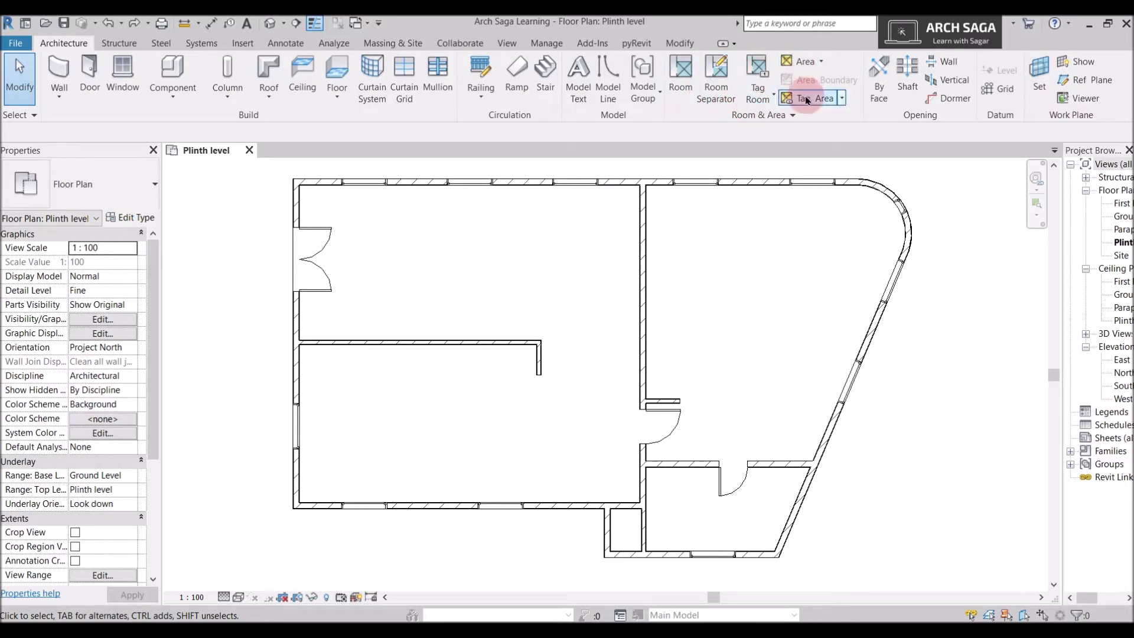
- Place a tagged room, Room 22, in the large angled upper-right space of the plan
click(688, 82)
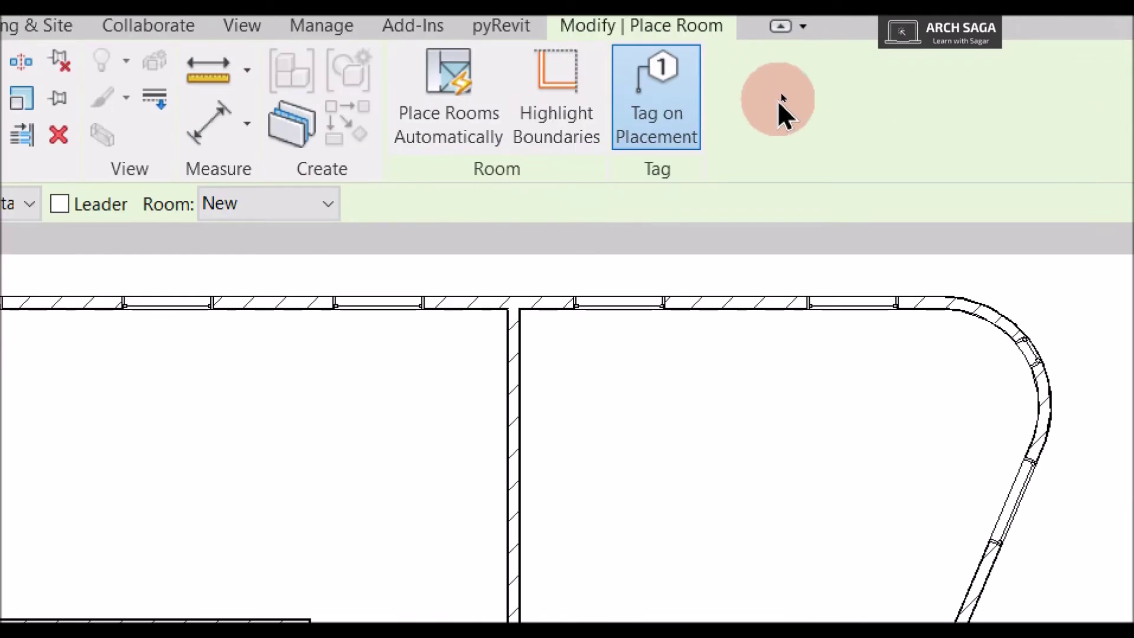
click(457, 137)
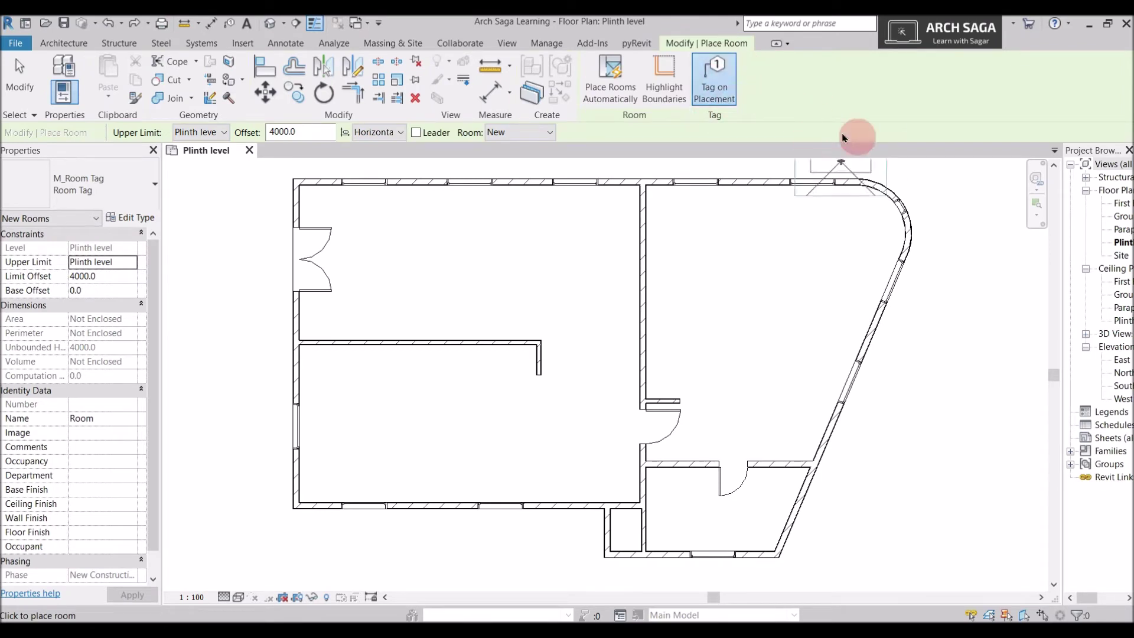
scroll(939, 278, down, 3)
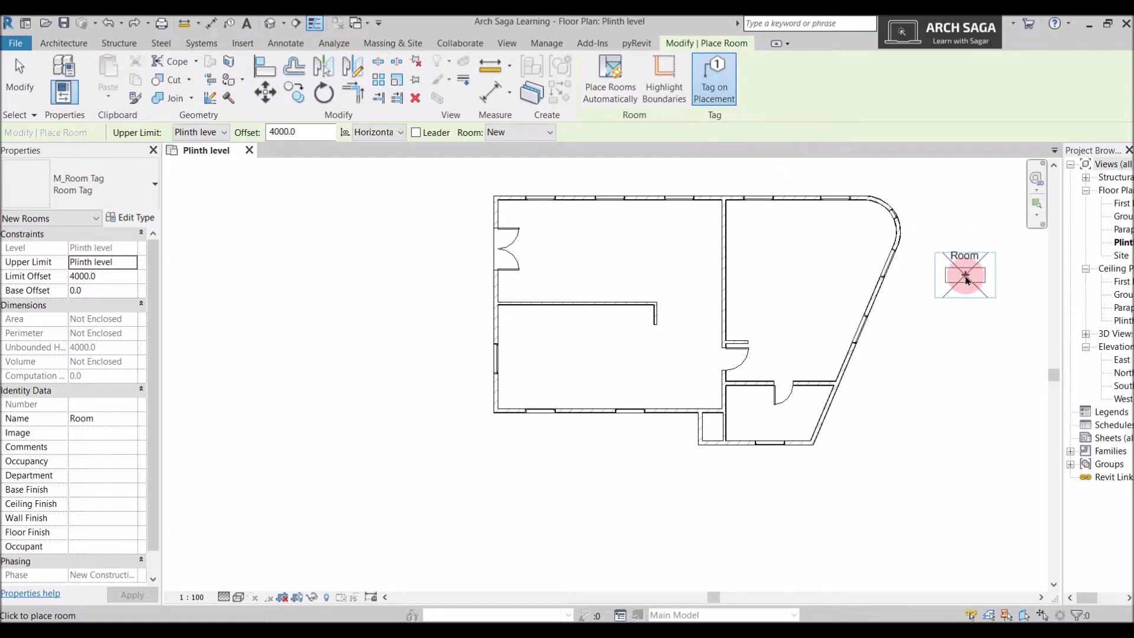
scroll(965, 277, up, 3)
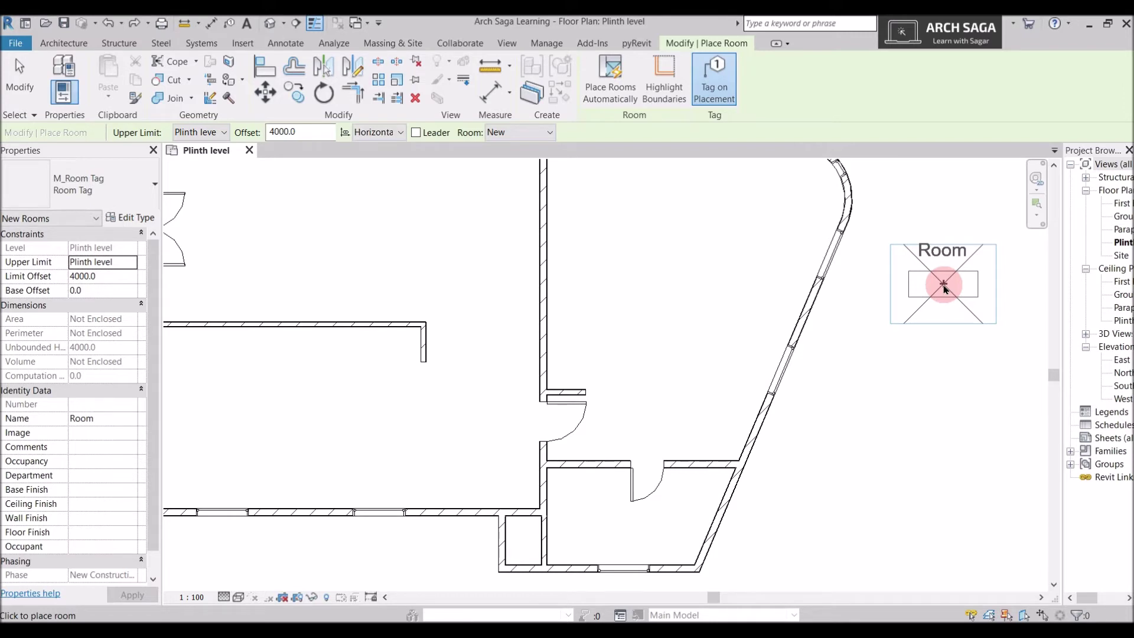
scroll(943, 288, down, 5)
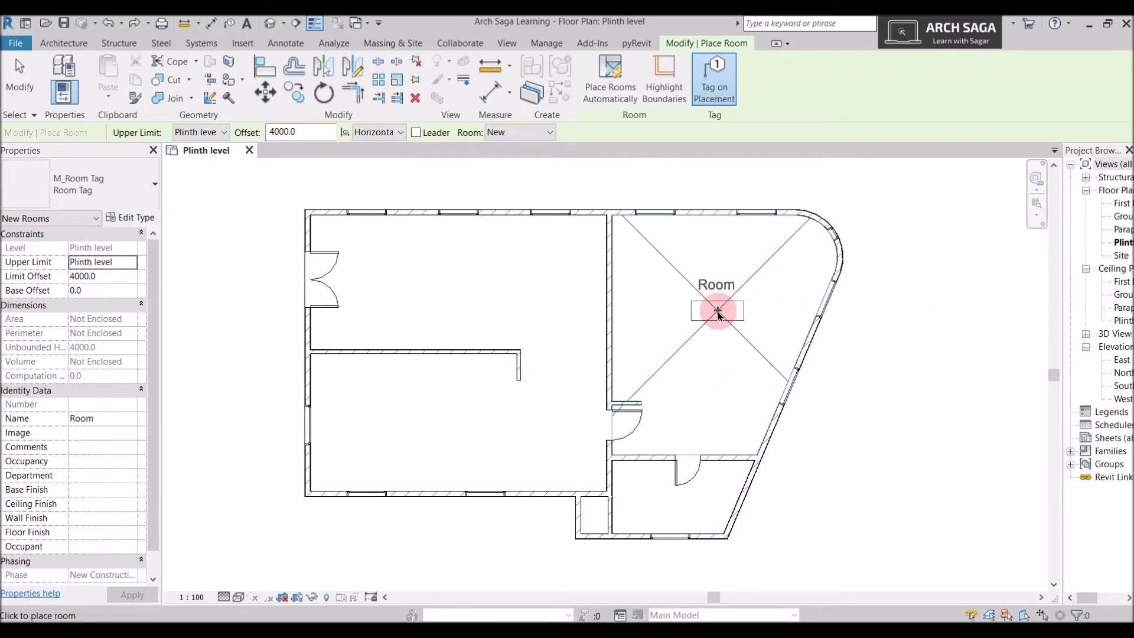
scroll(719, 316, up, 1)
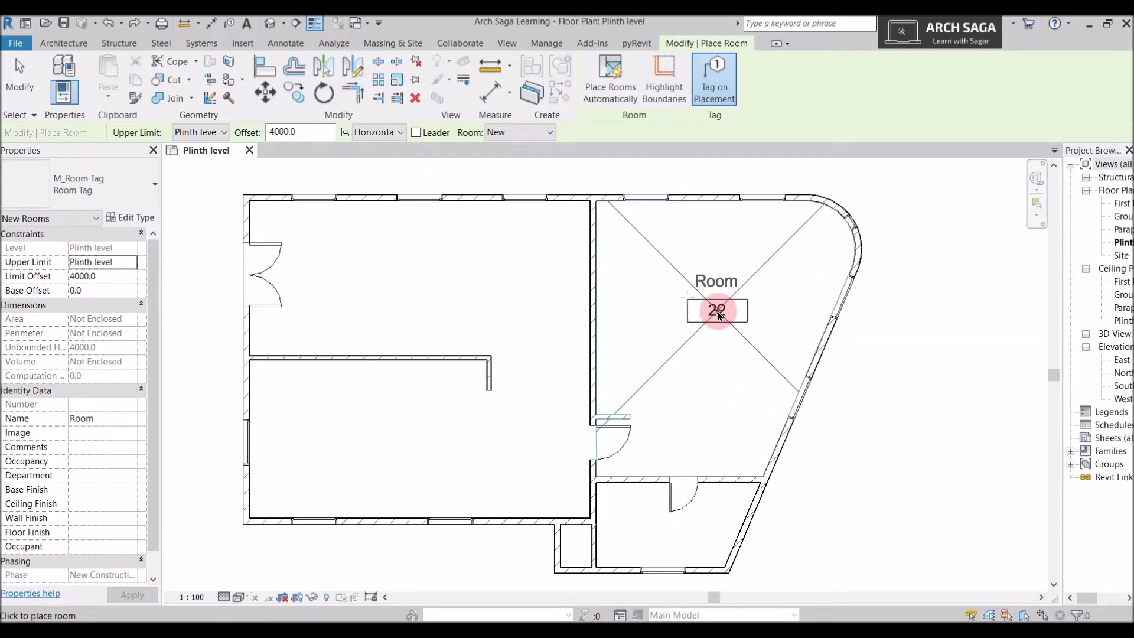
click(718, 313)
key(Escape)
key(Escape)
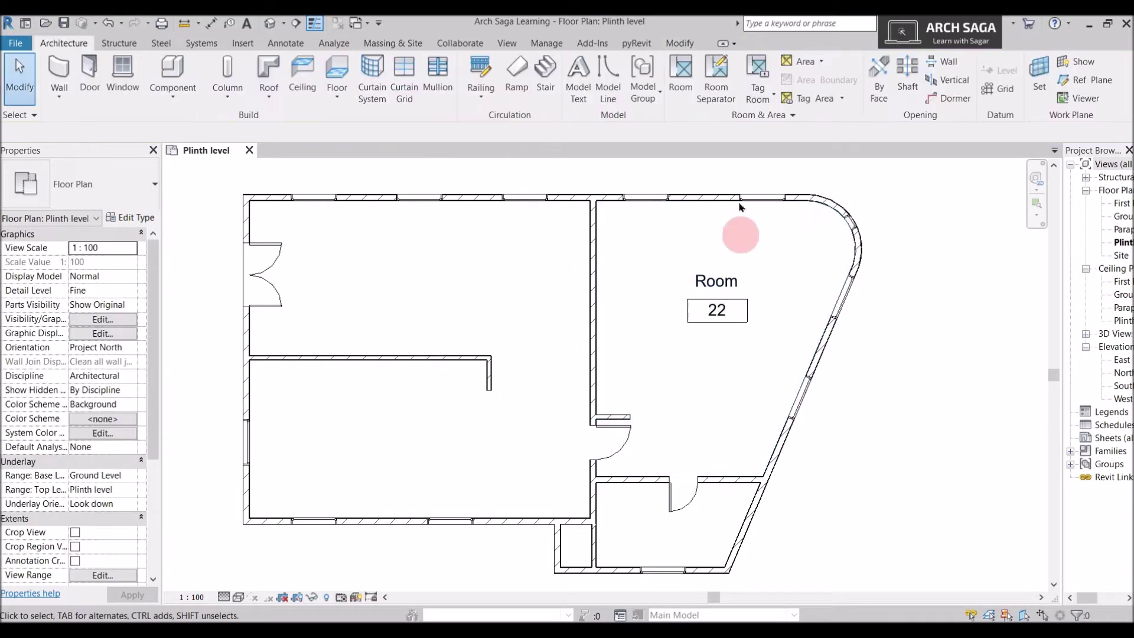
click(670, 89)
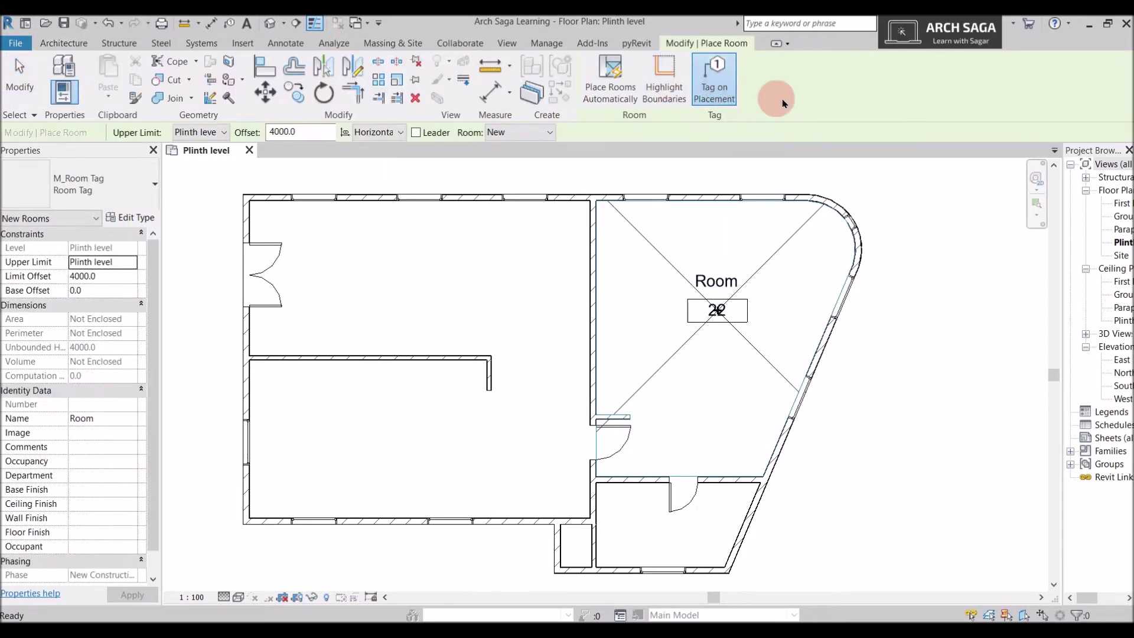
- Place an untagged room 23 in the lower-right space, then delete it
click(719, 81)
scroll(911, 203, down, 1)
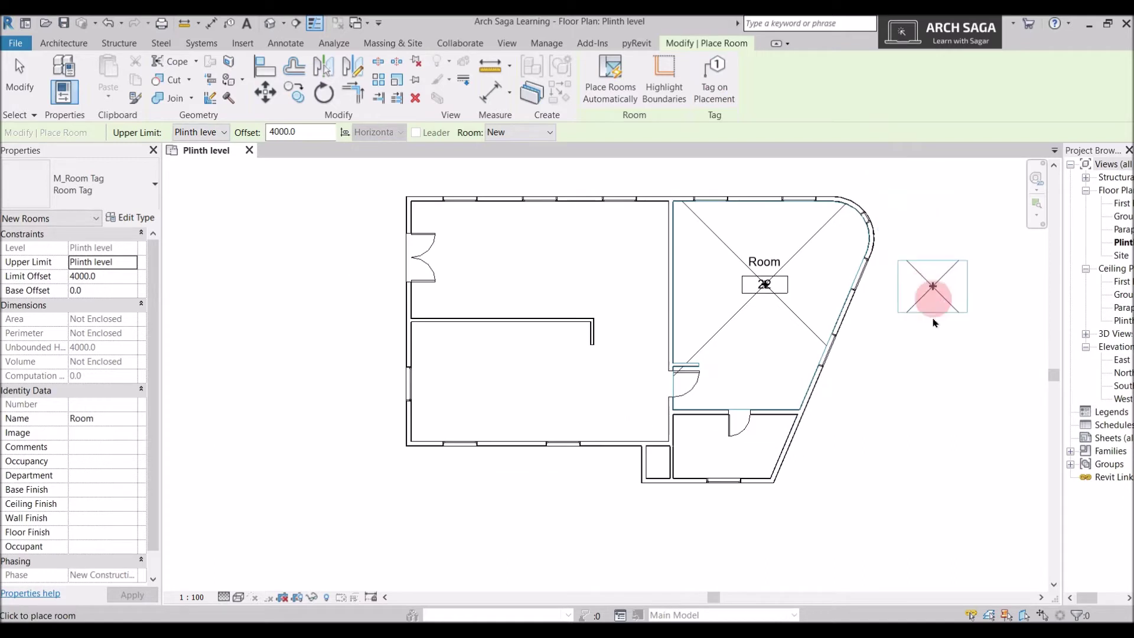
scroll(751, 423, up, 1)
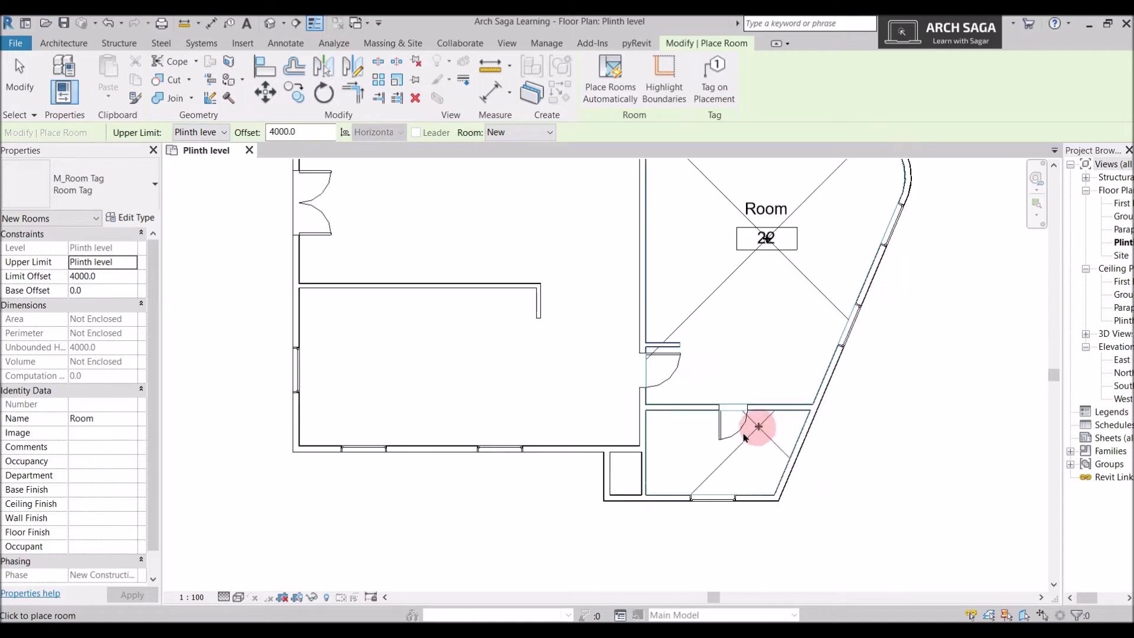
click(700, 454)
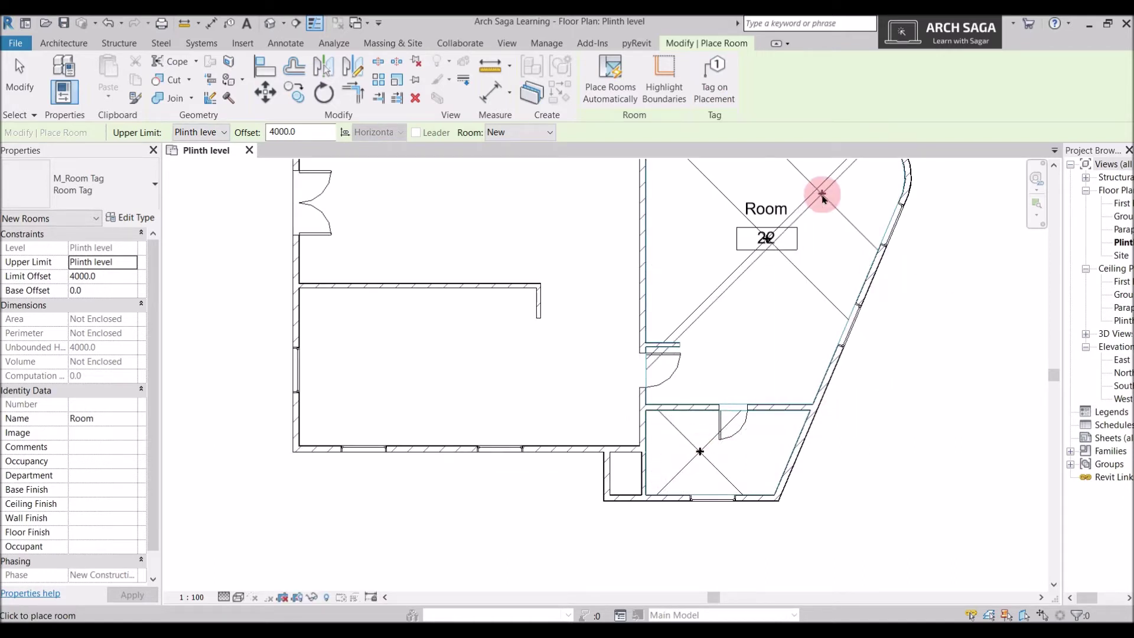
key(Escape)
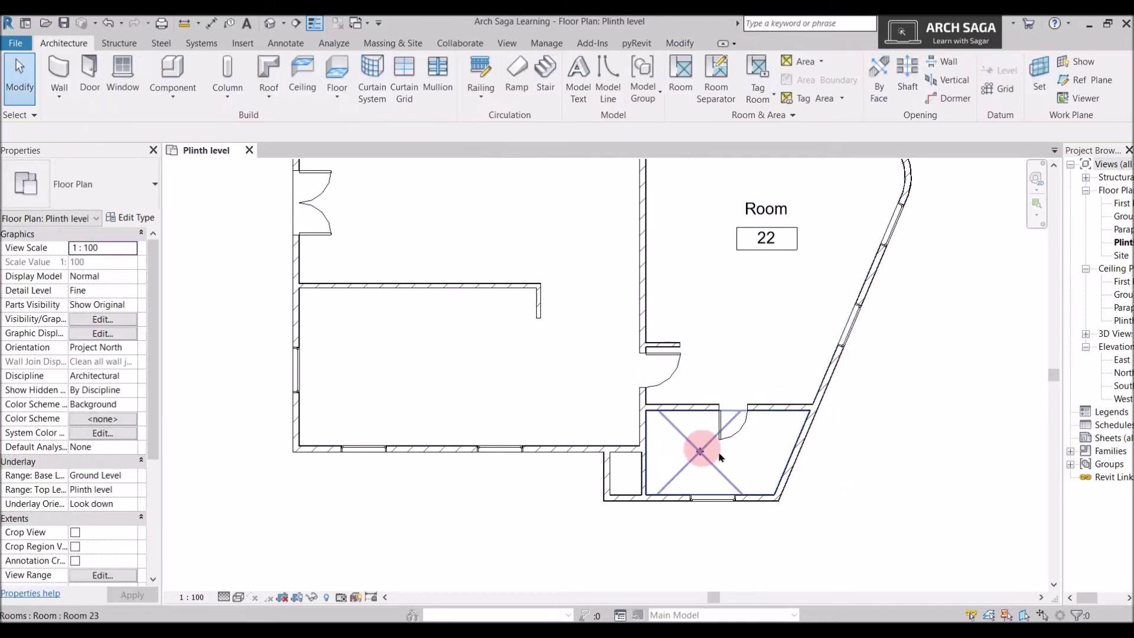
click(698, 454)
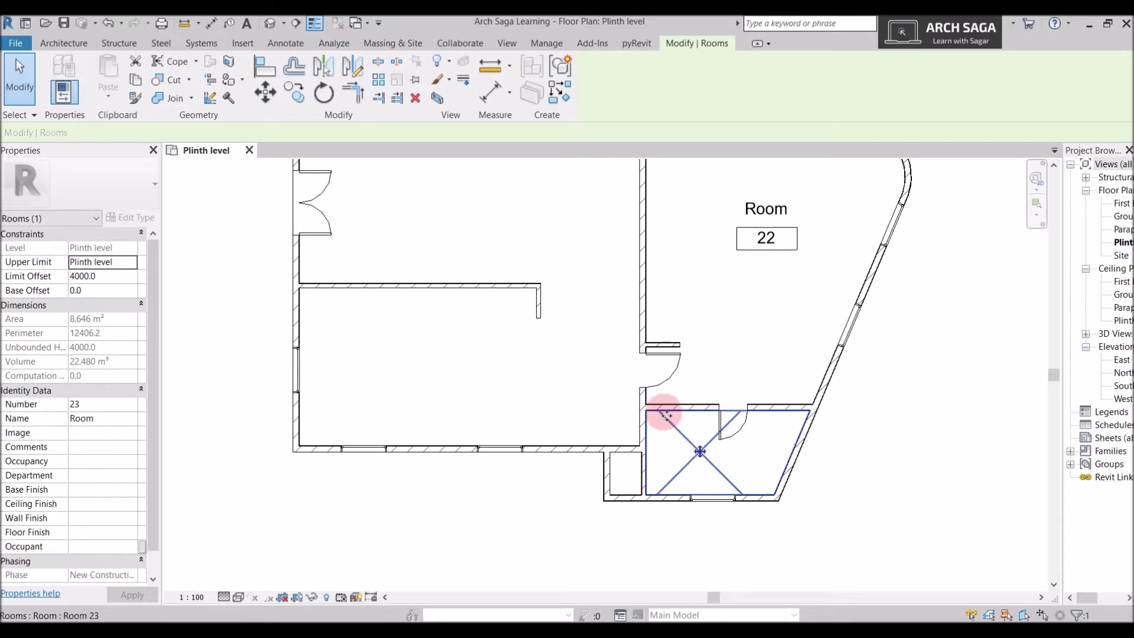
key(Delete)
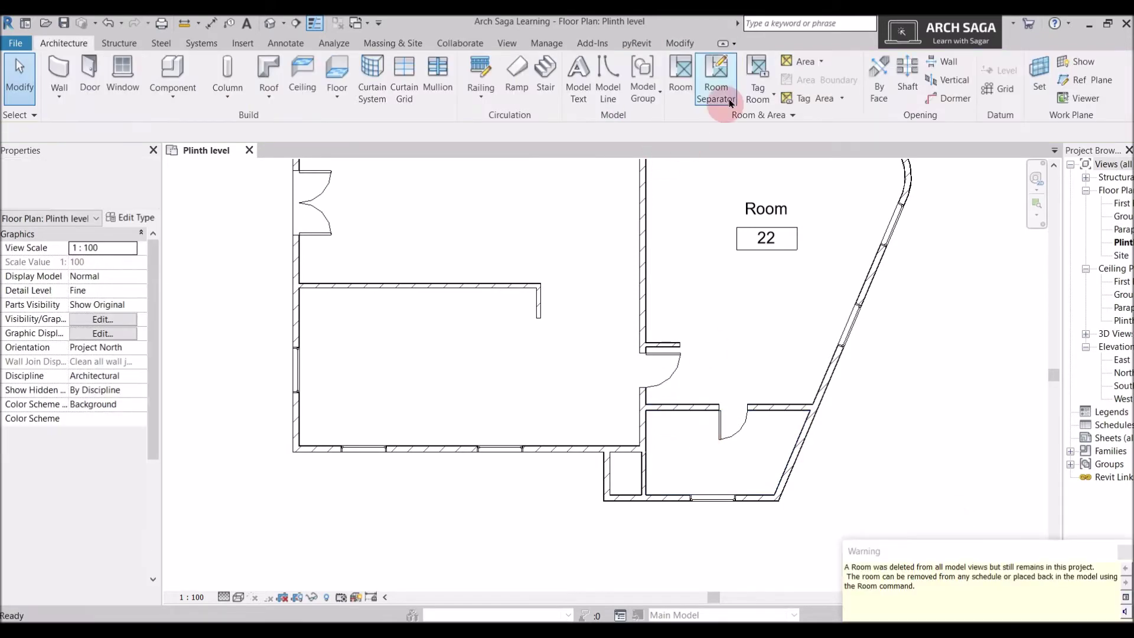
click(680, 77)
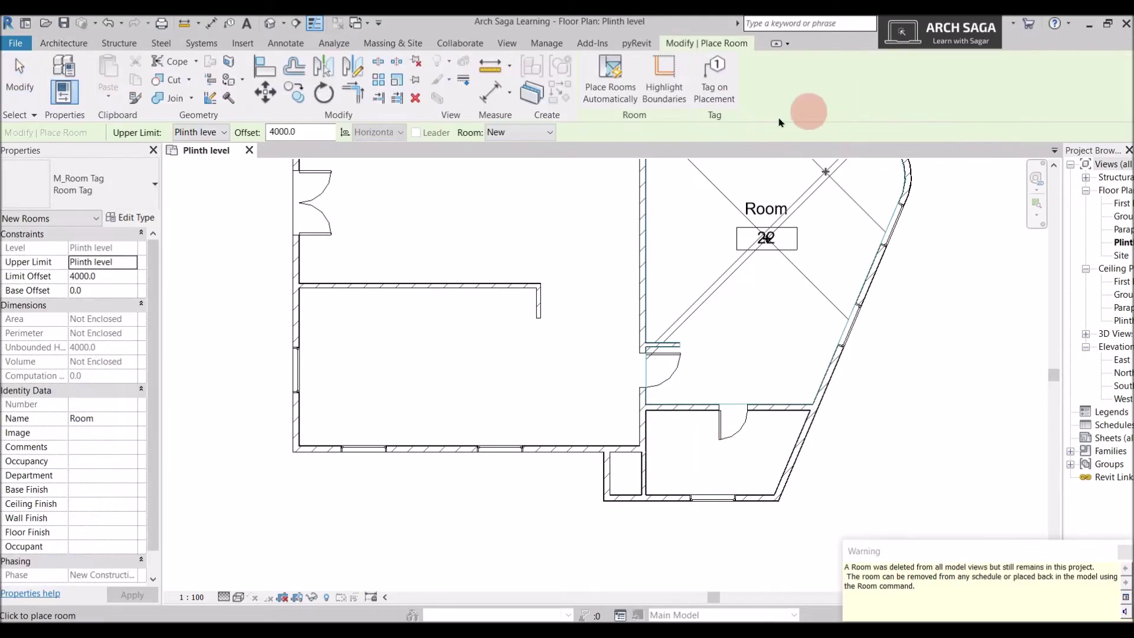
- Place tagged rooms 24 and 25 in the small lower-right and lower-left spaces
scroll(691, 454, down, 1)
click(688, 452)
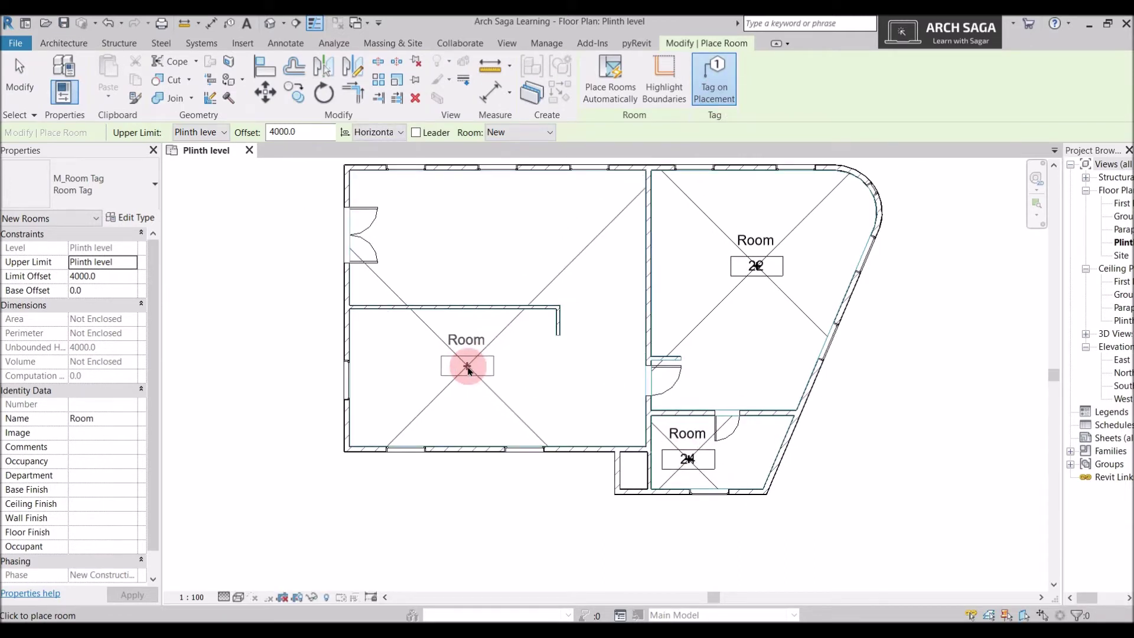
click(467, 366)
key(Escape)
key(Escape)
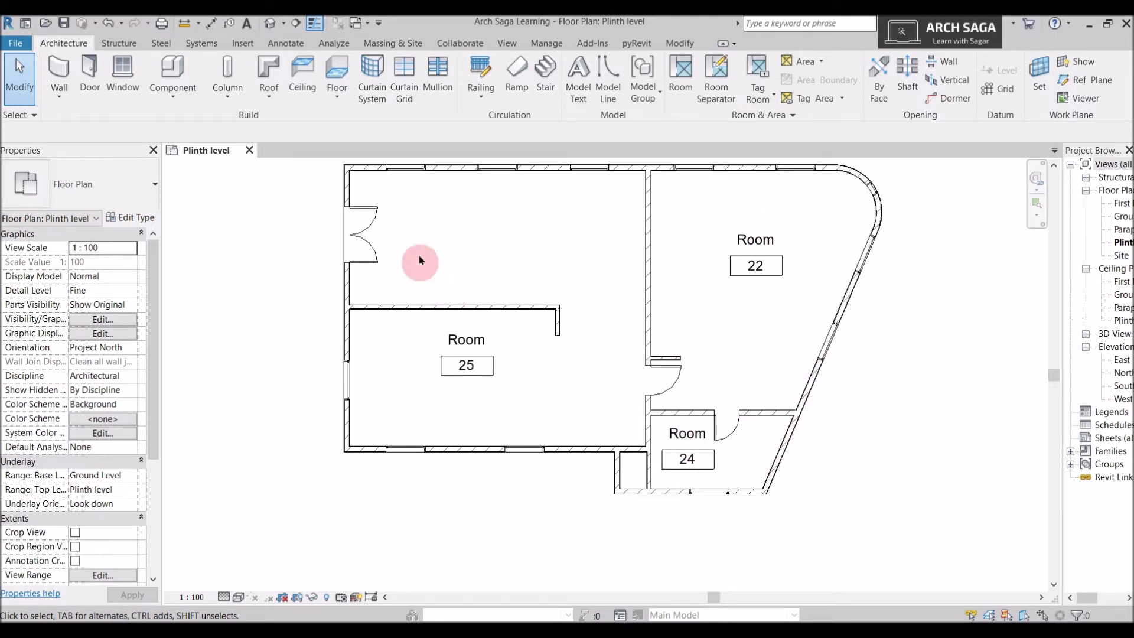
scroll(417, 253, up, 2)
middle_drag(523, 278, 526, 317)
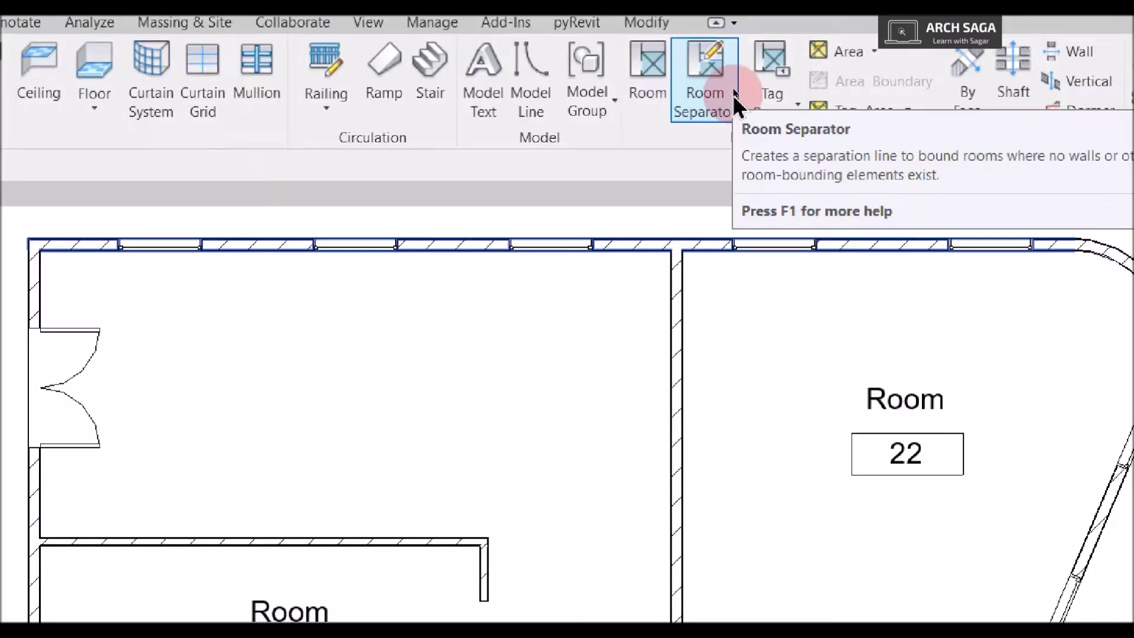
click(732, 97)
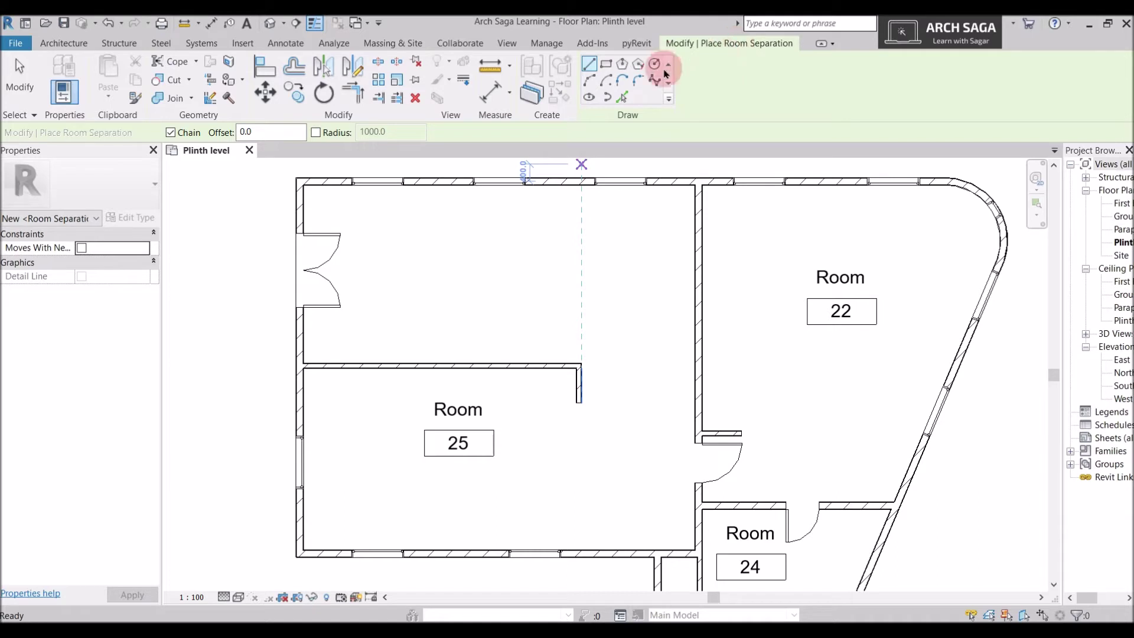
scroll(589, 412, up, 4)
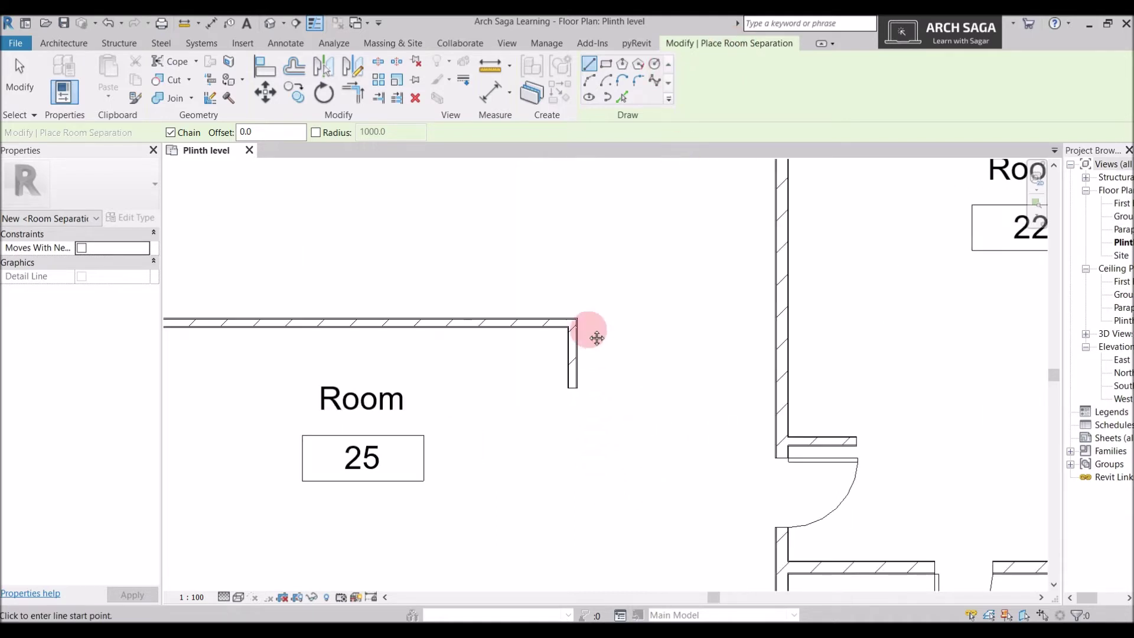
scroll(536, 398, down, 4)
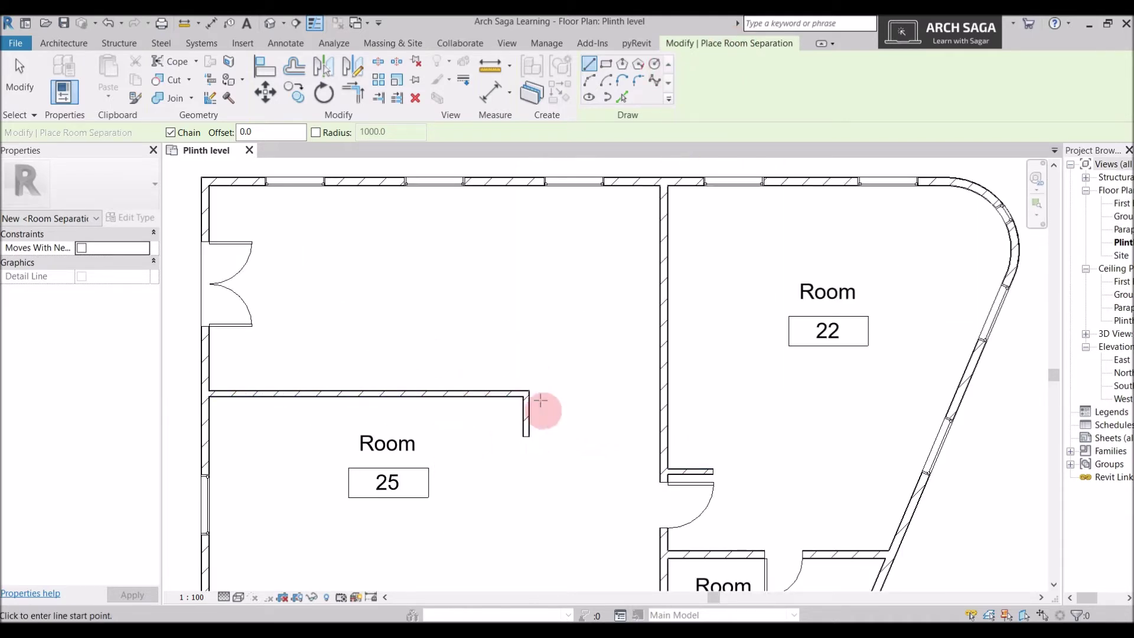
scroll(532, 402, up, 3)
scroll(520, 392, up, 3)
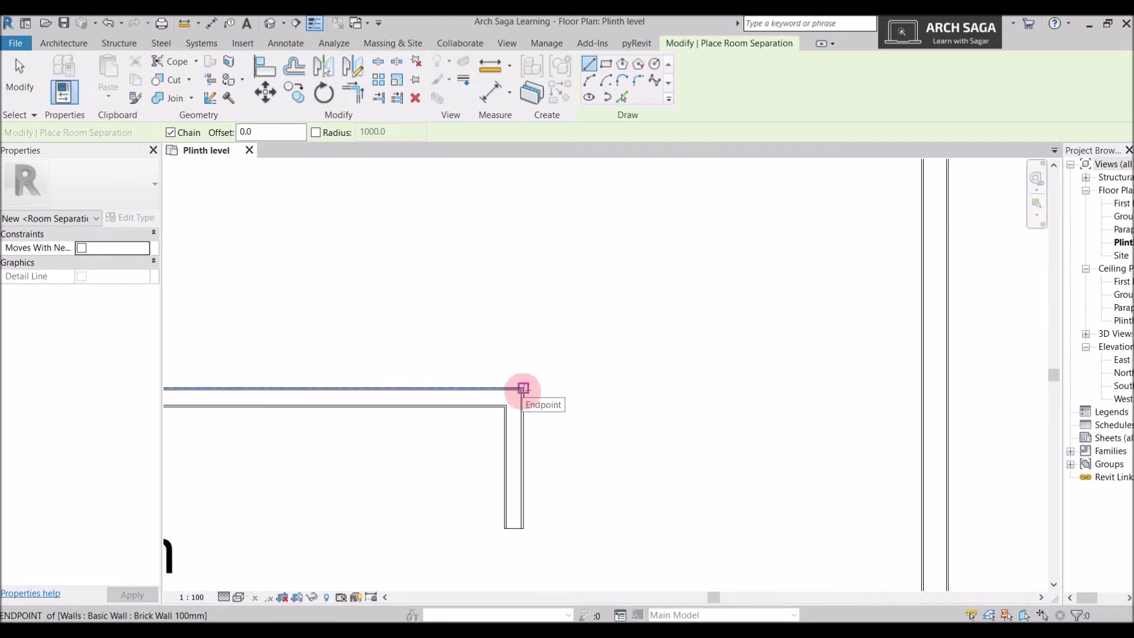
click(522, 388)
scroll(597, 387, down, 1)
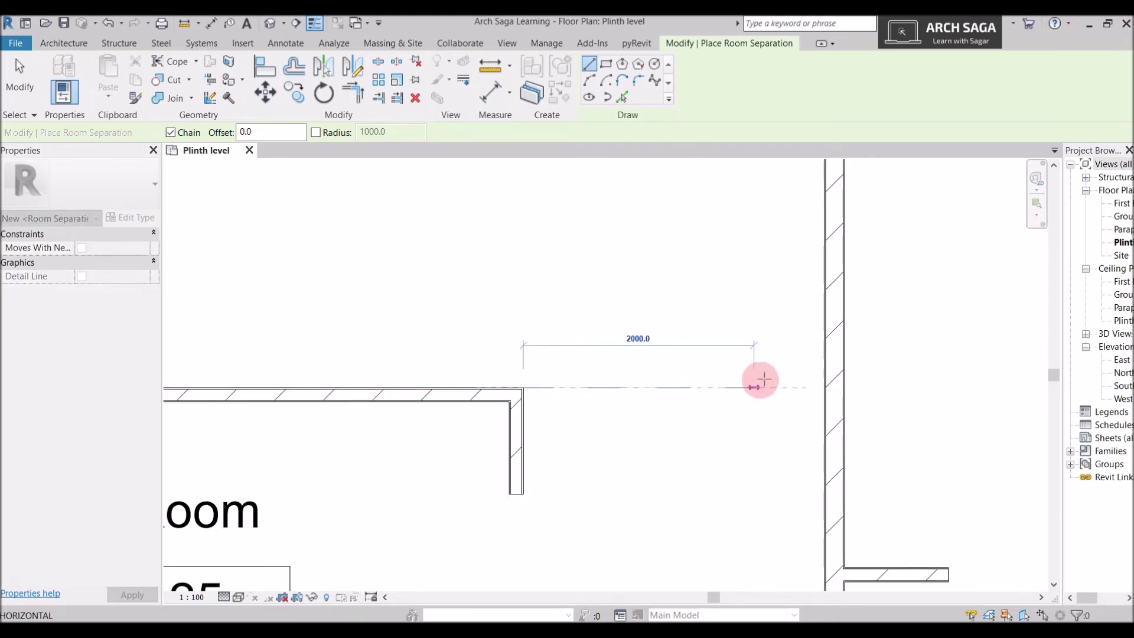
scroll(821, 388, up, 1)
click(821, 389)
key(Escape)
key(Escape)
scroll(790, 392, down, 3)
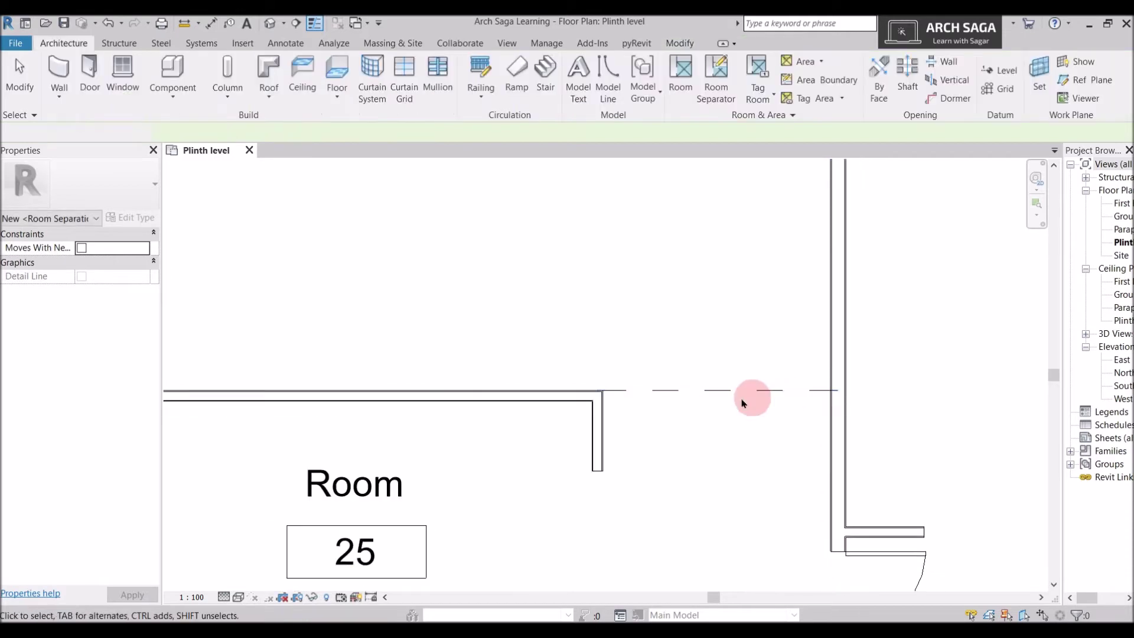
scroll(802, 392, down, 2)
middle_drag(802, 392, 663, 405)
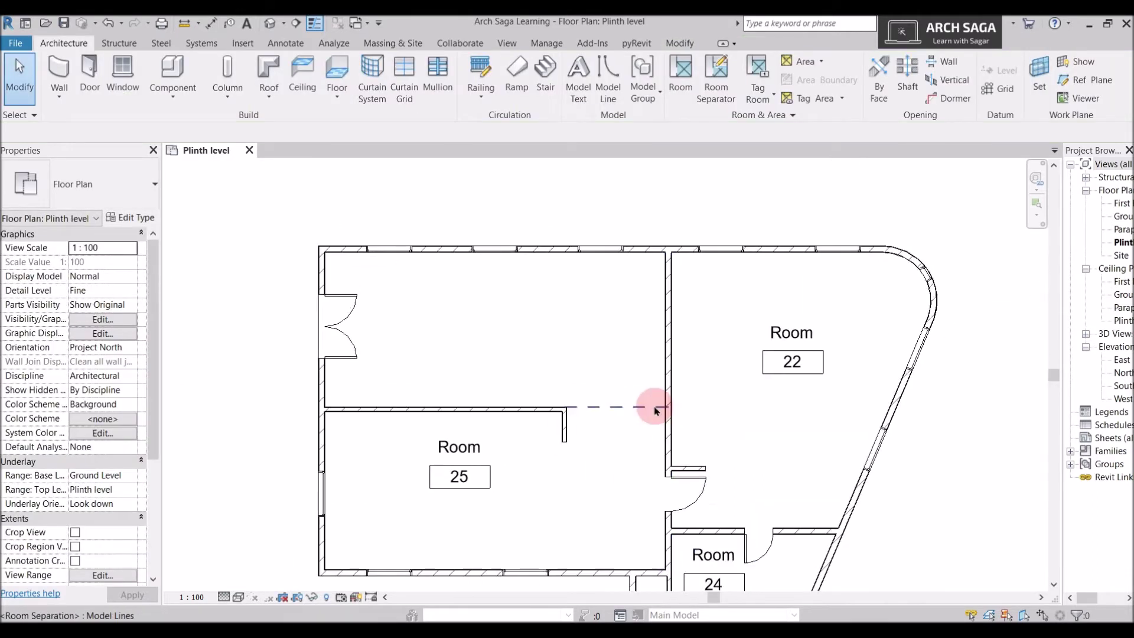
click(948, 439)
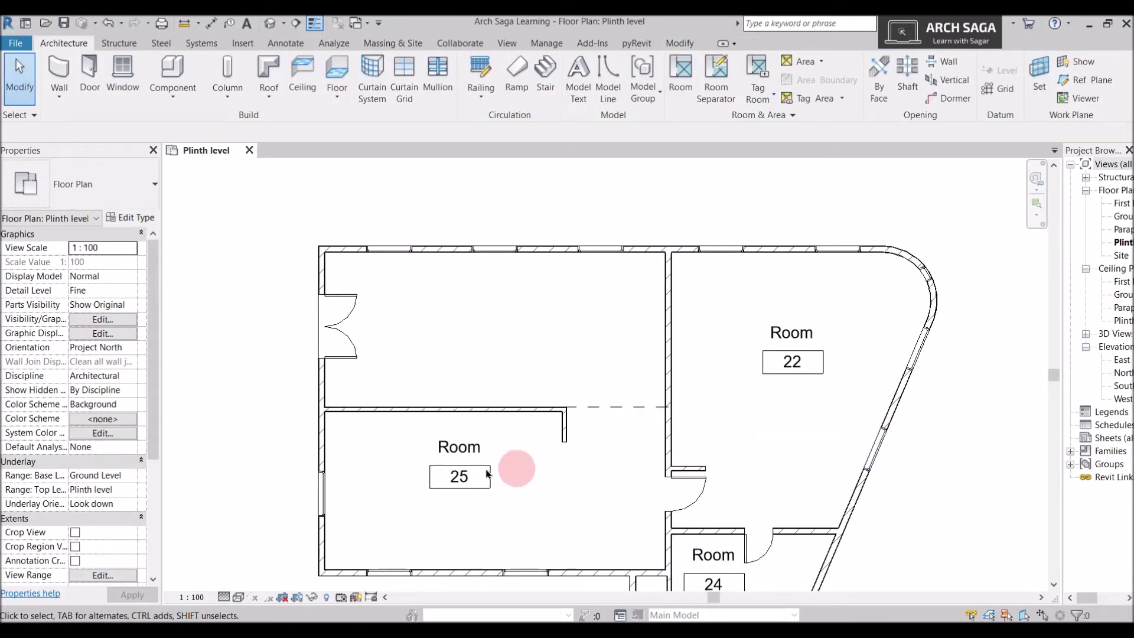
click(459, 455)
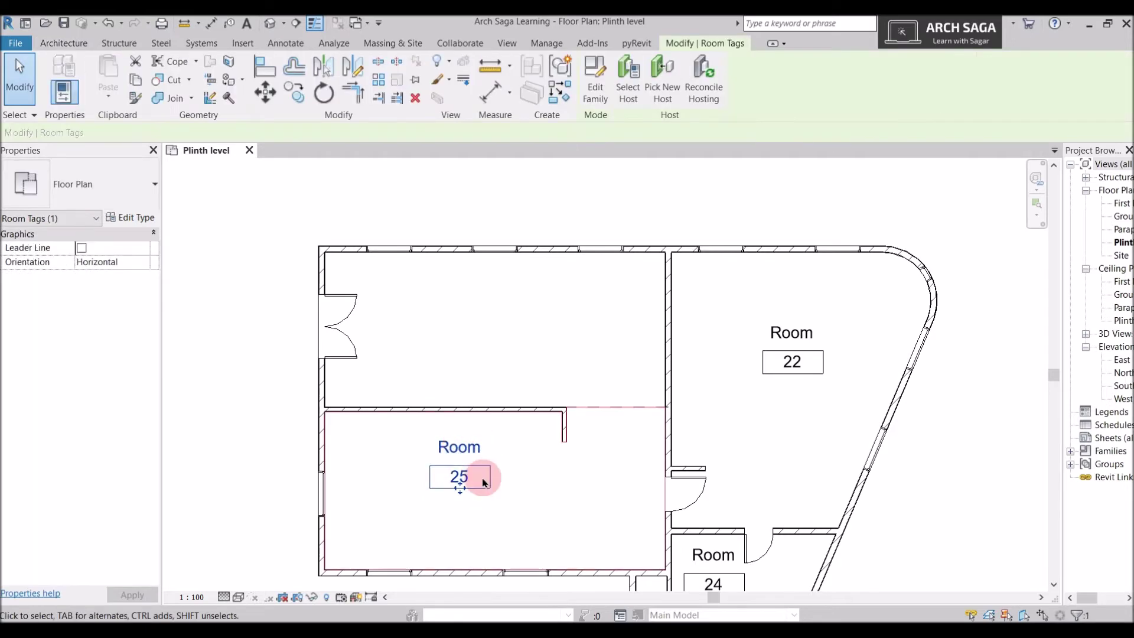
middle_drag(481, 475, 539, 443)
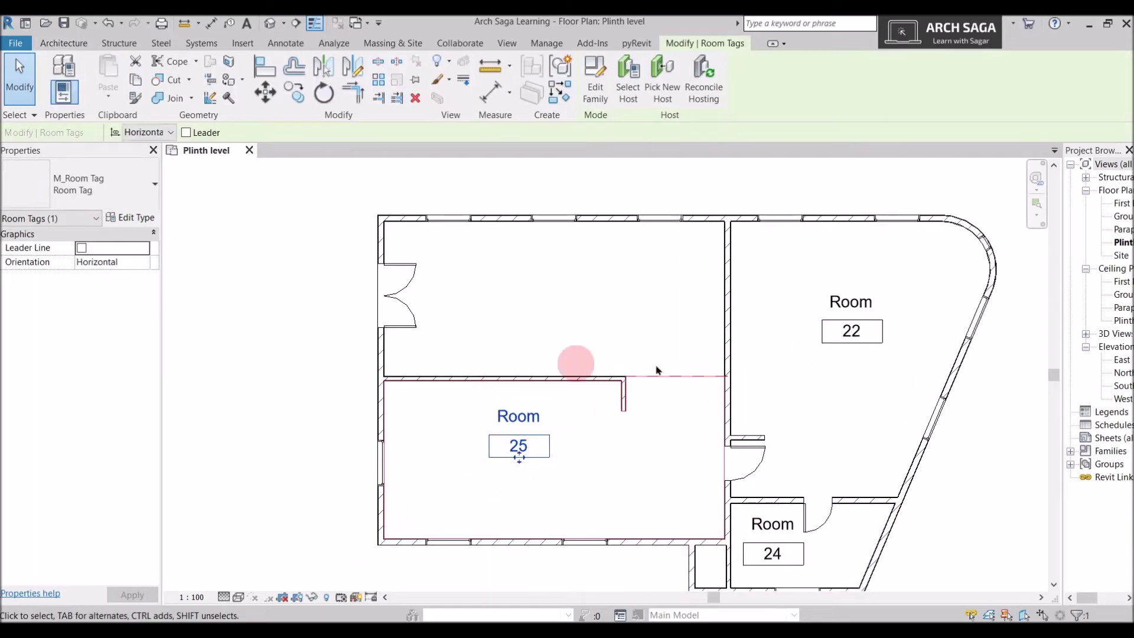
scroll(731, 502, up, 1)
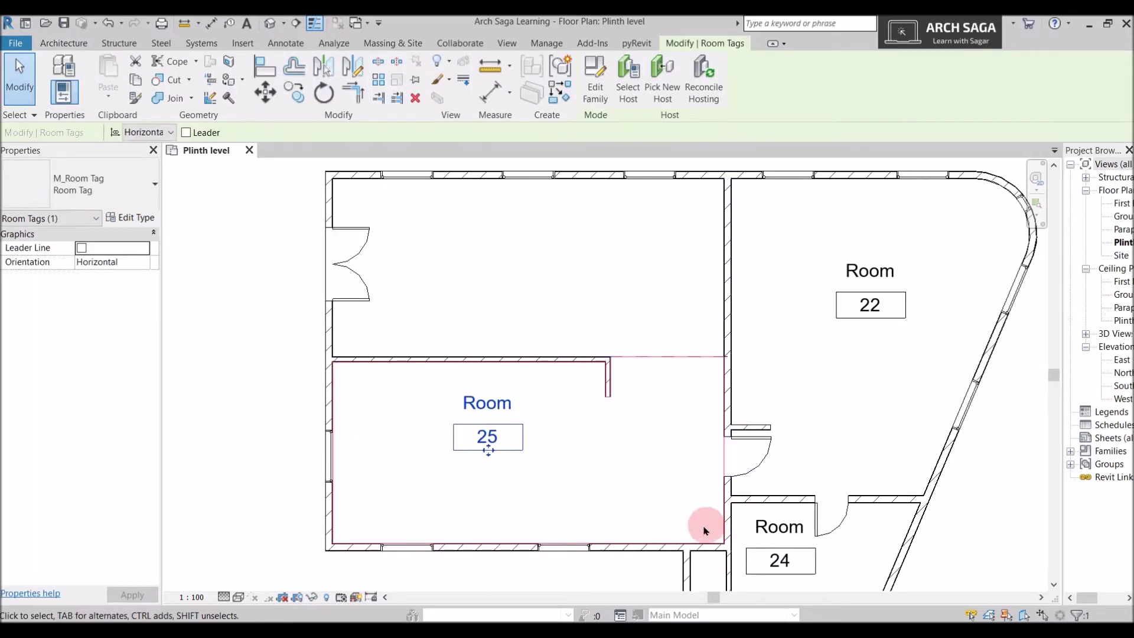
scroll(628, 282, down, 1)
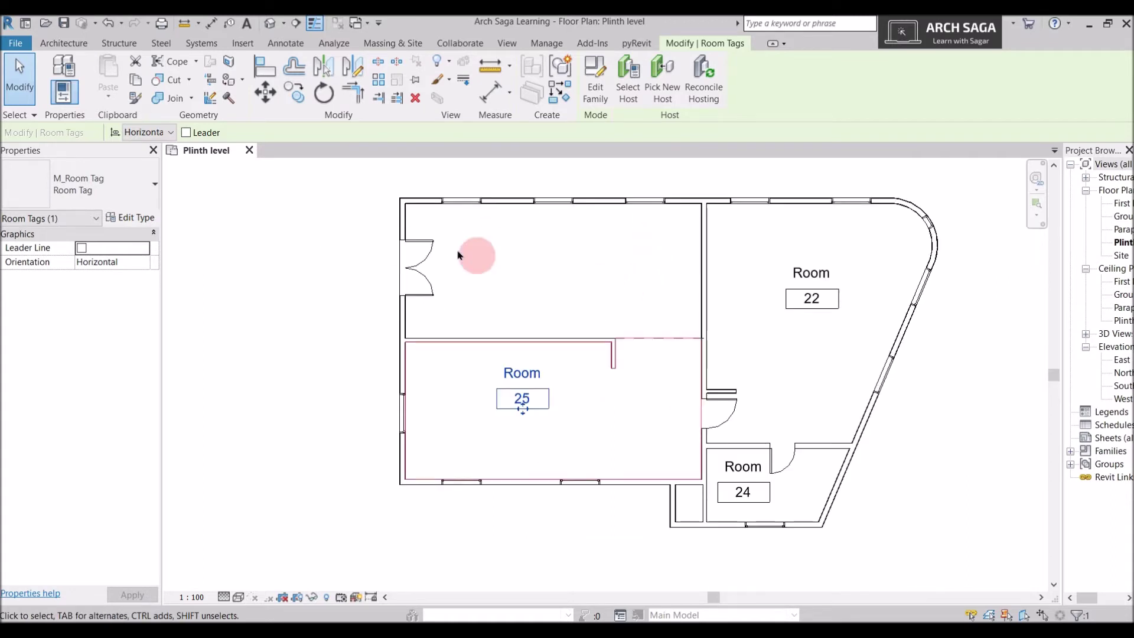
click(468, 281)
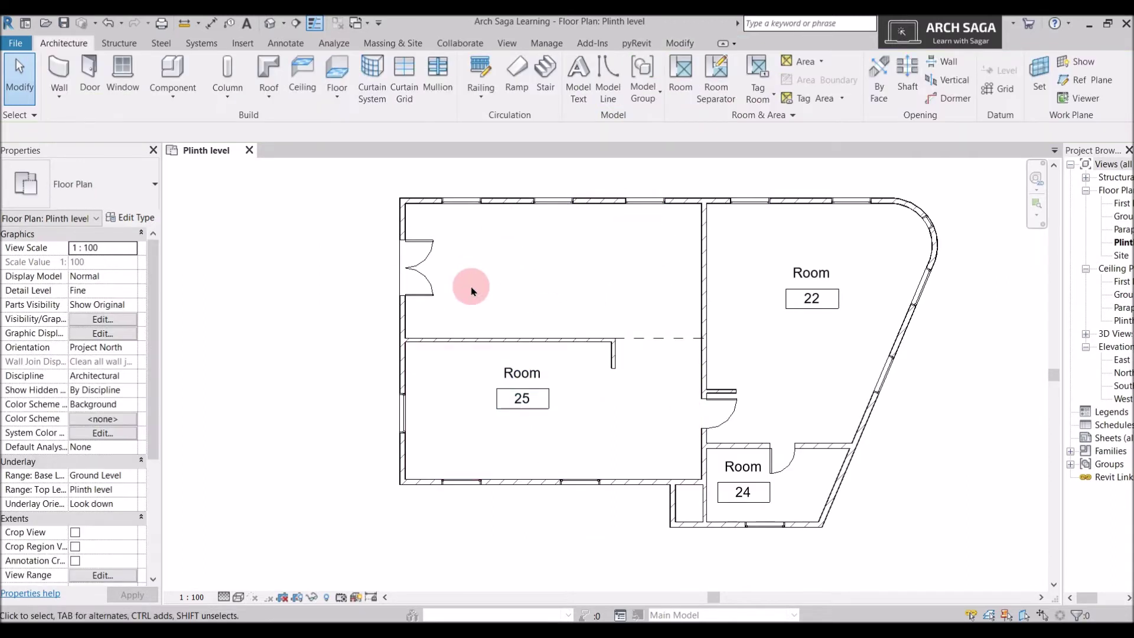
- Place tagged Room 26 in the empty upper-left space above Room 25
click(685, 77)
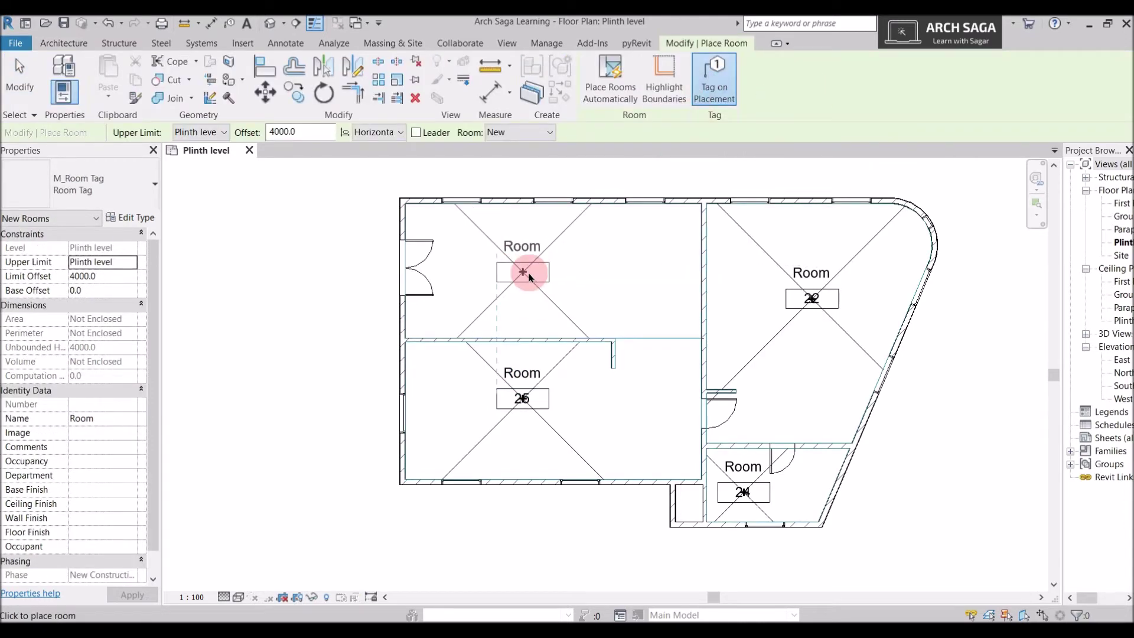
key(Escape)
key(Escape)
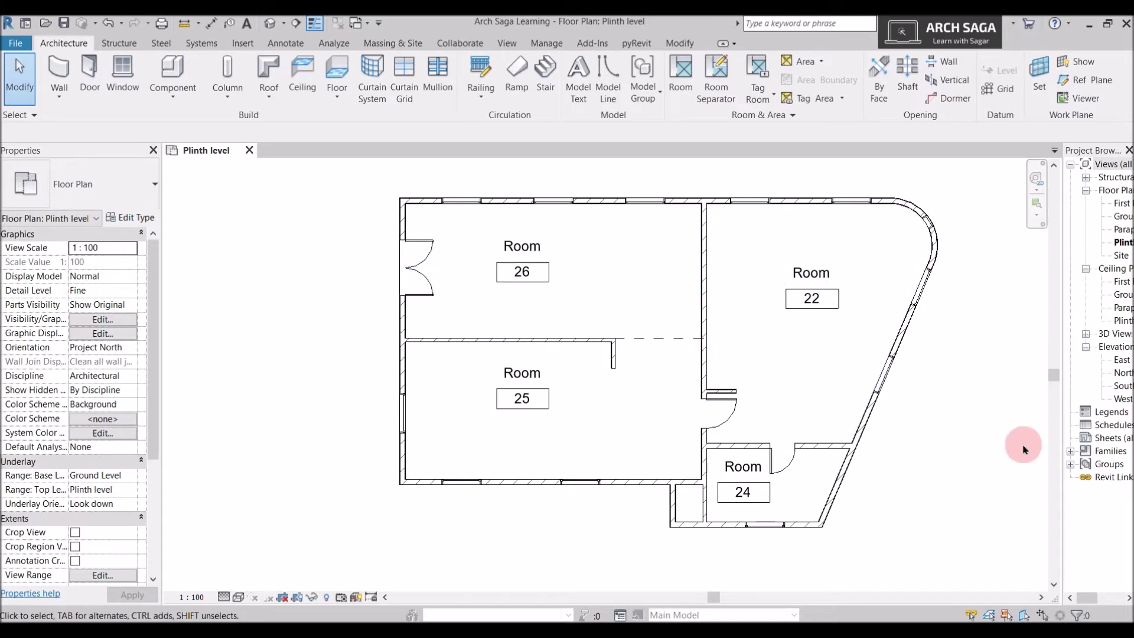
- Turn off Room Bounding on the thin wall beside Room 24 and check its new extent
scroll(856, 487, up, 5)
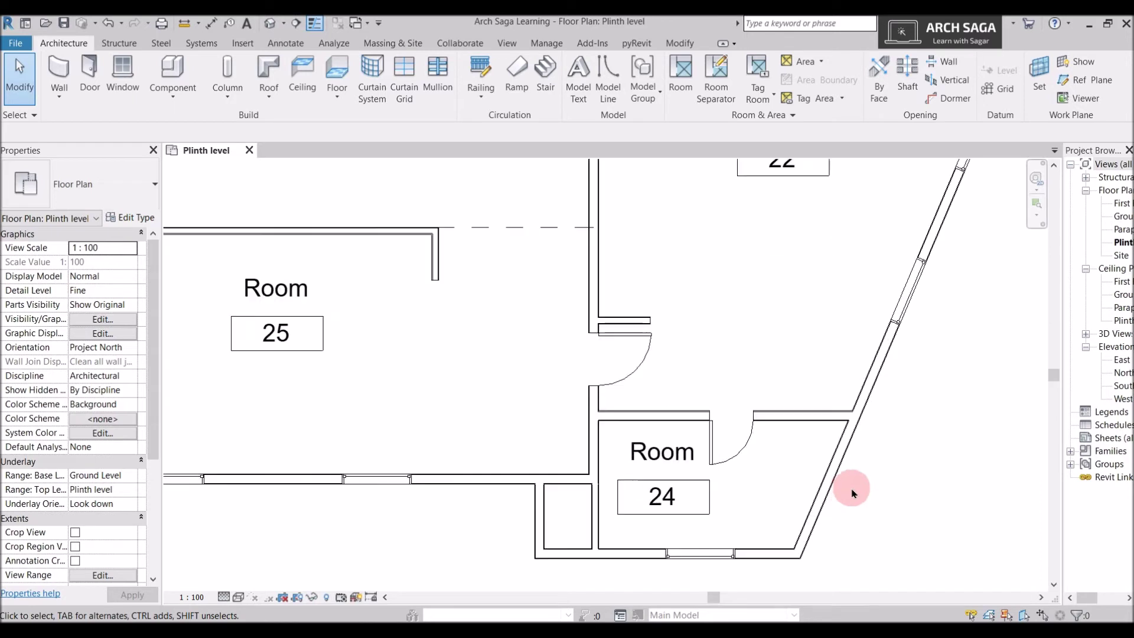
scroll(743, 500, down, 3)
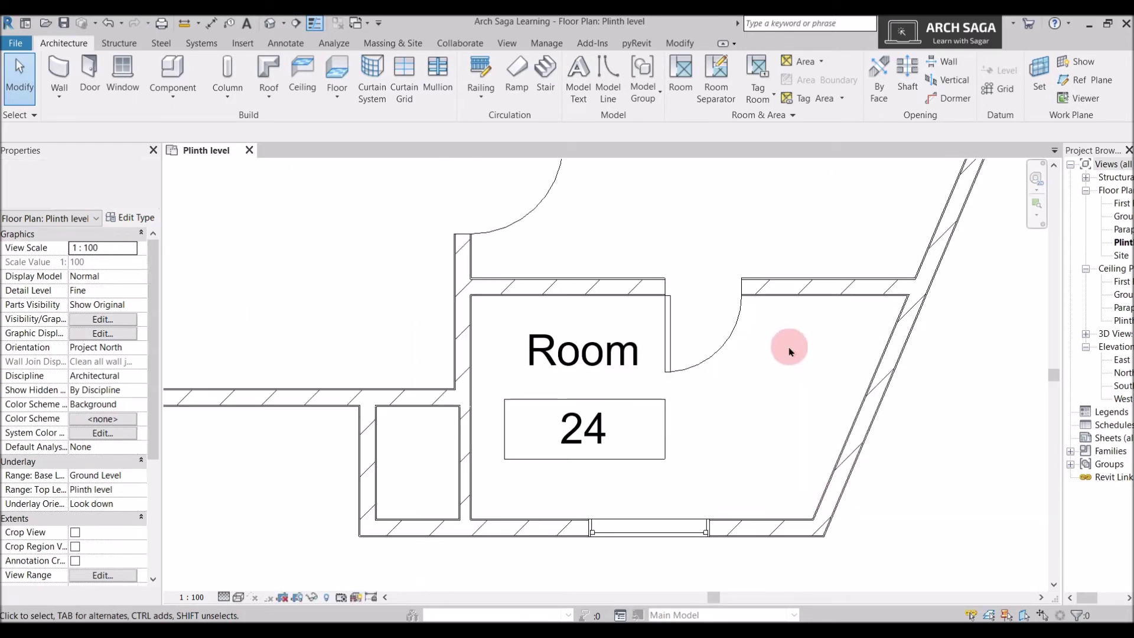
key(Tab)
key(Tab)
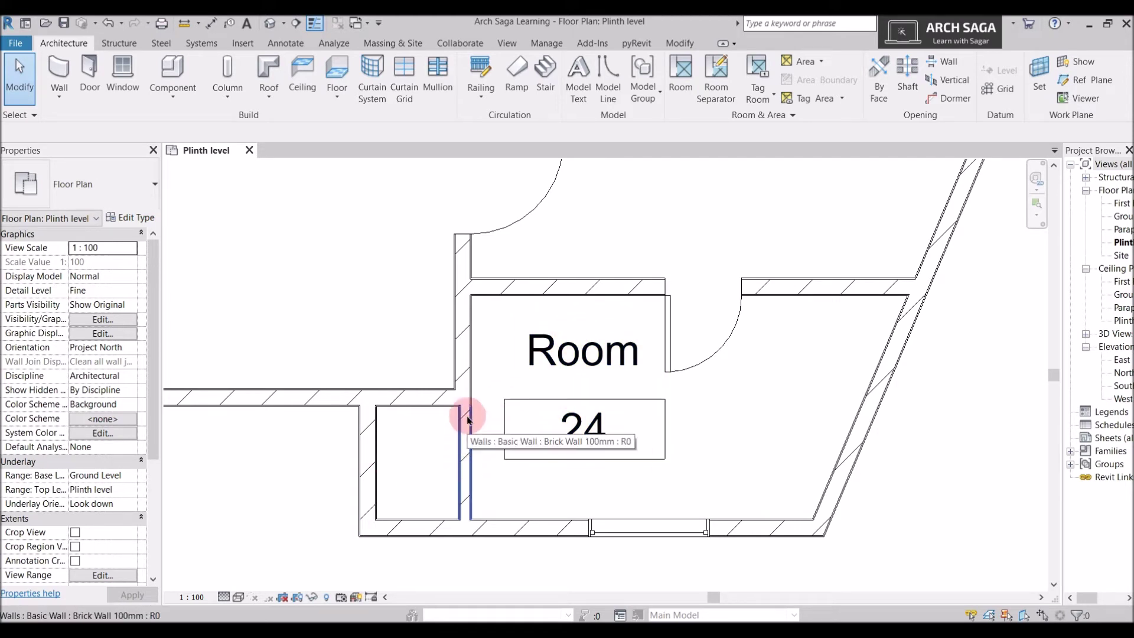
click(466, 443)
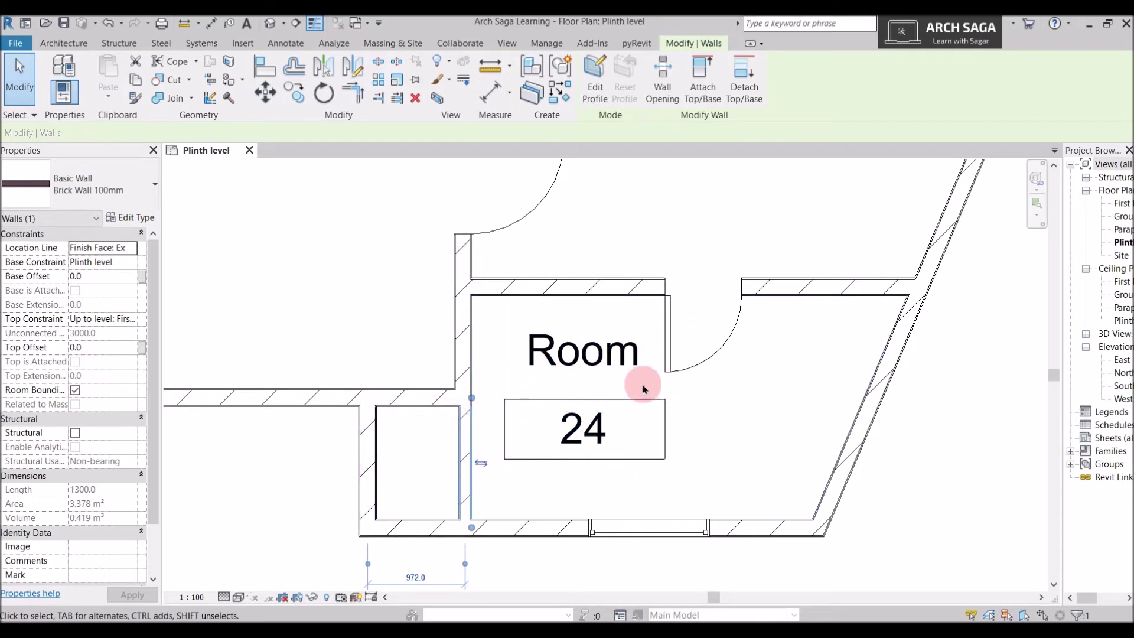
click(75, 390)
click(563, 351)
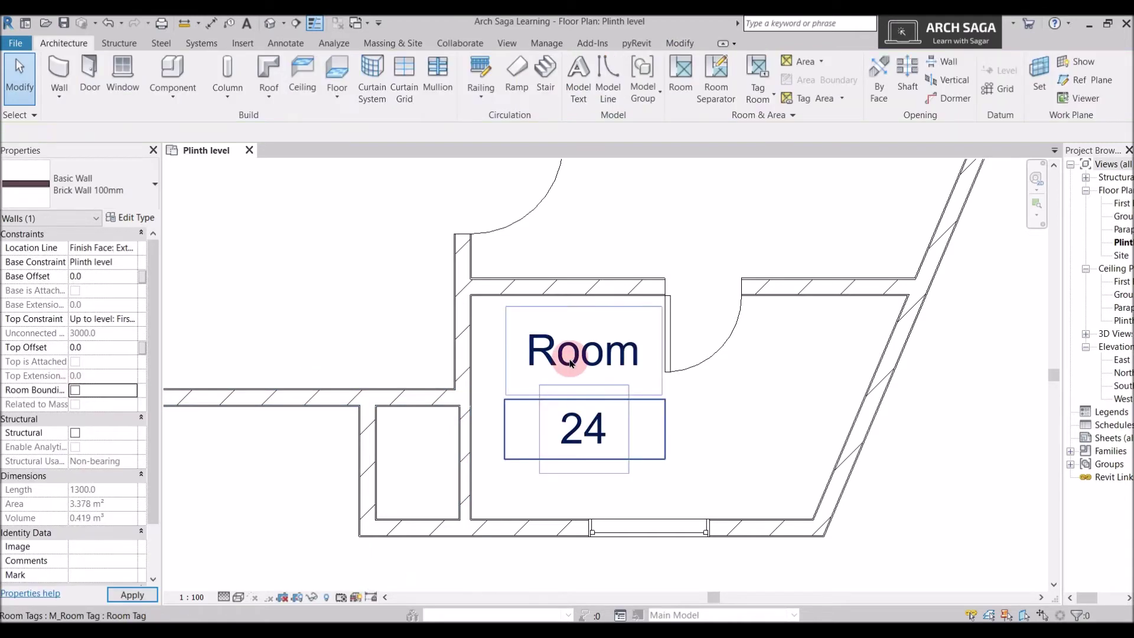
click(572, 359)
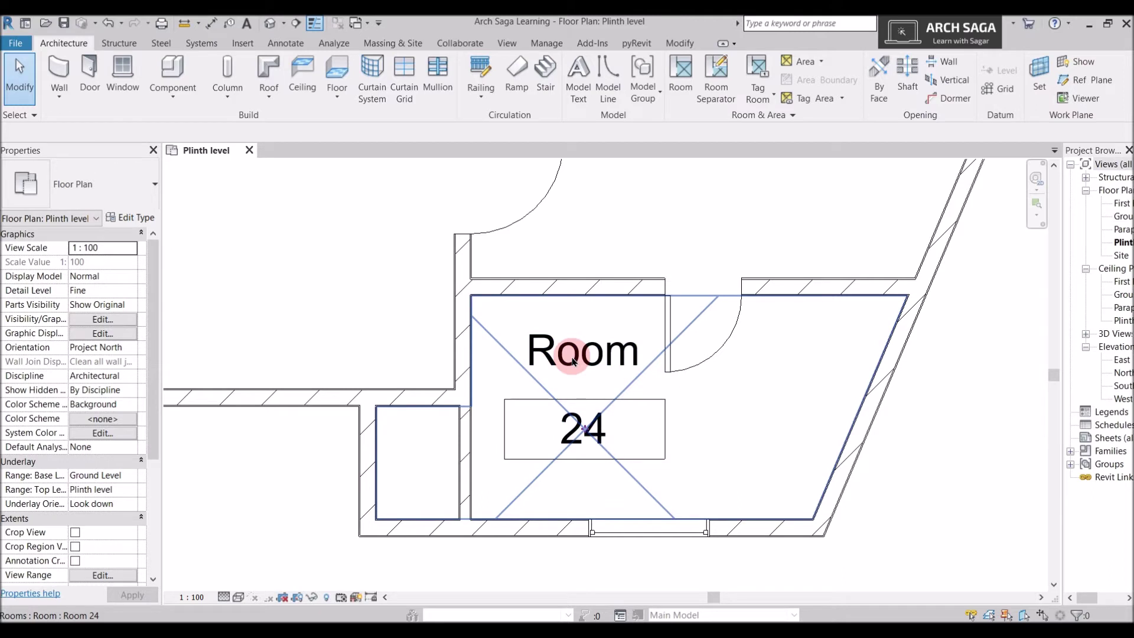
key(Escape)
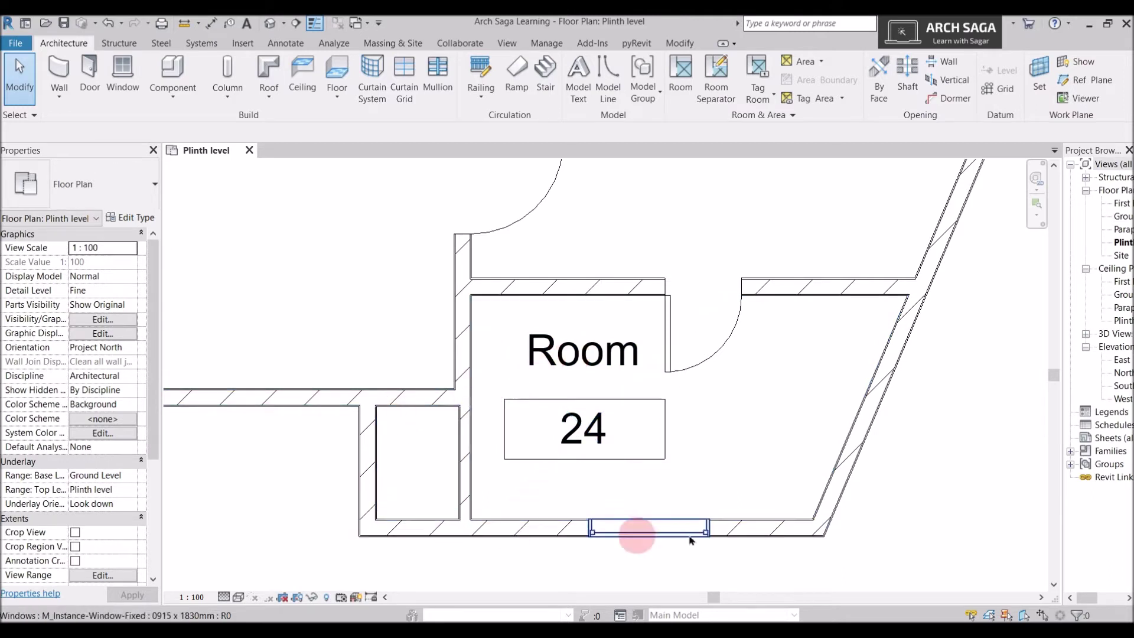
click(578, 356)
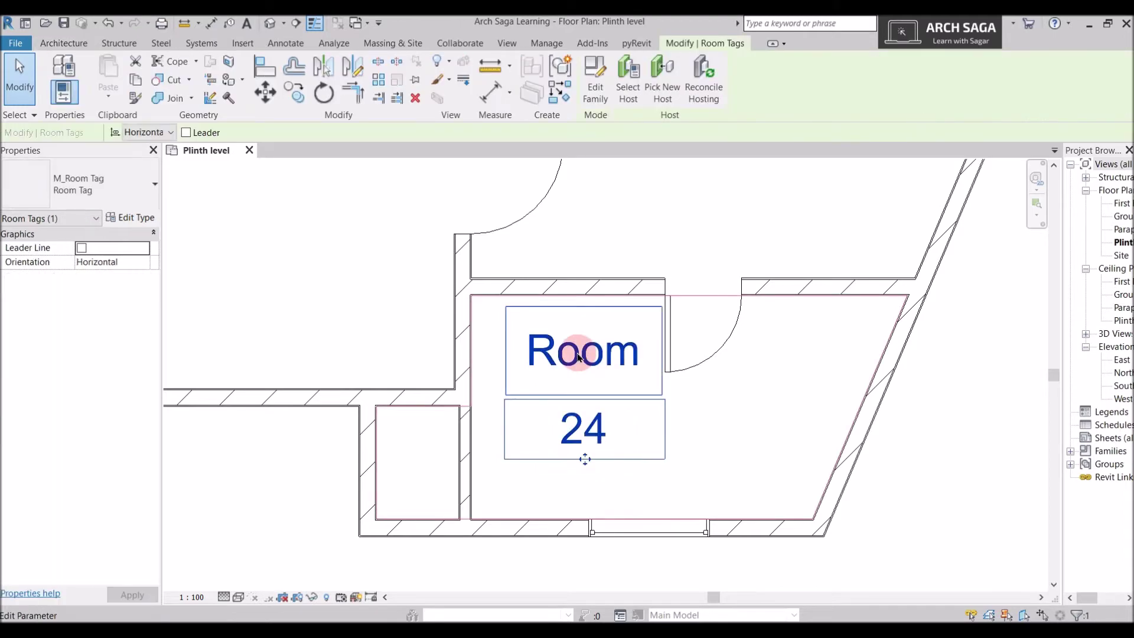
scroll(401, 437, up, 3)
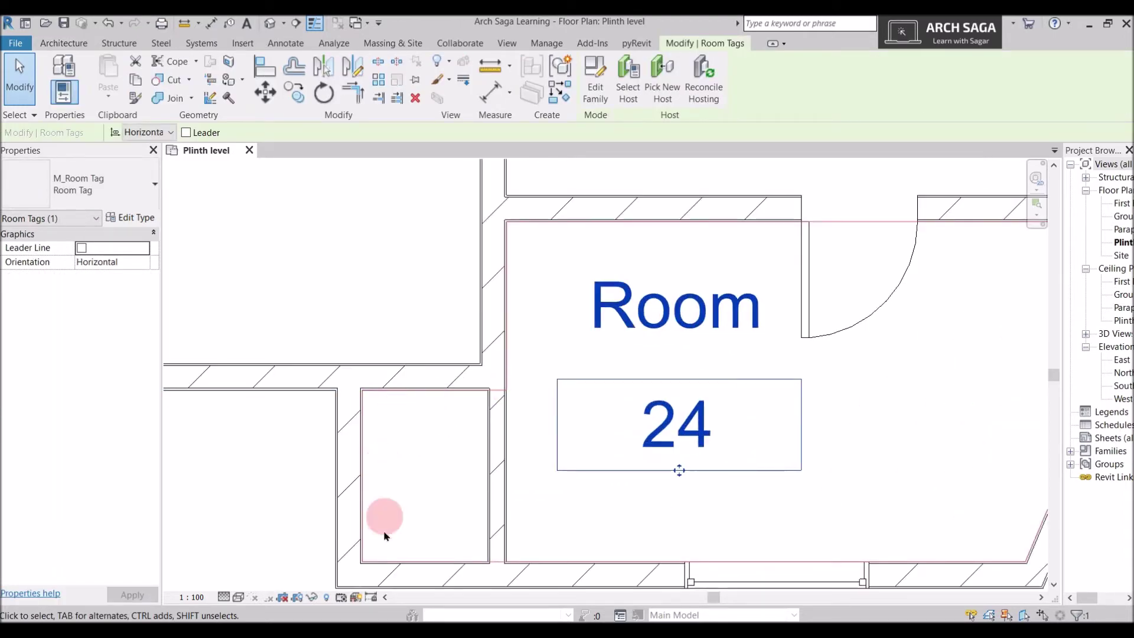
middle_drag(904, 562, 784, 541)
scroll(791, 413, down, 2)
scroll(794, 406, down, 5)
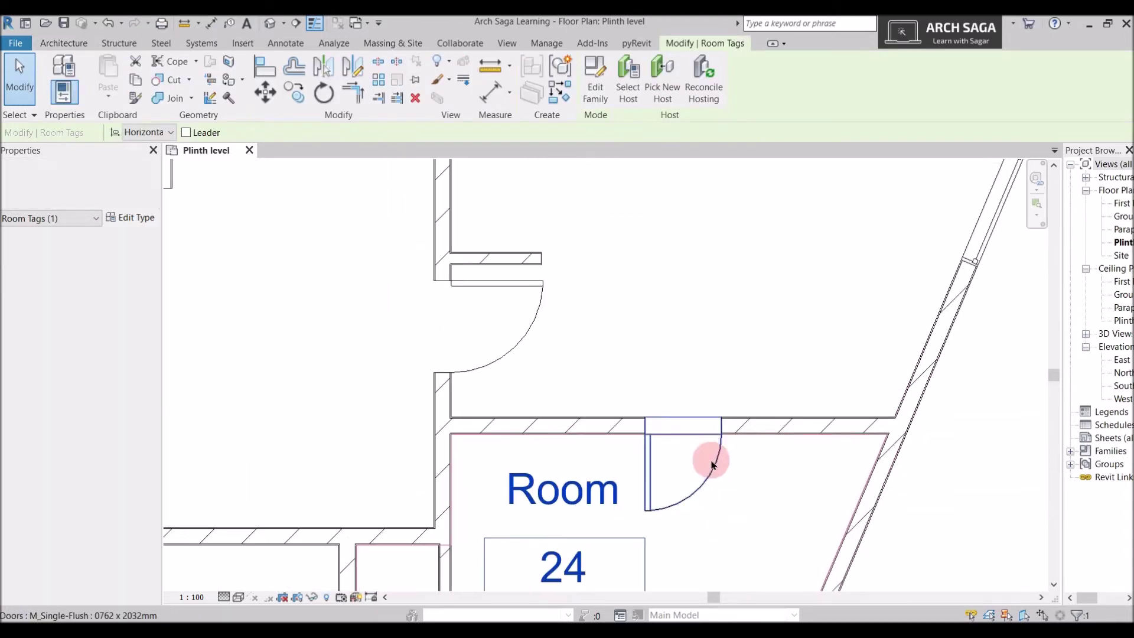
key(Escape)
- Turn off Room Bounding on the short wall stub by Room 22's door
click(673, 289)
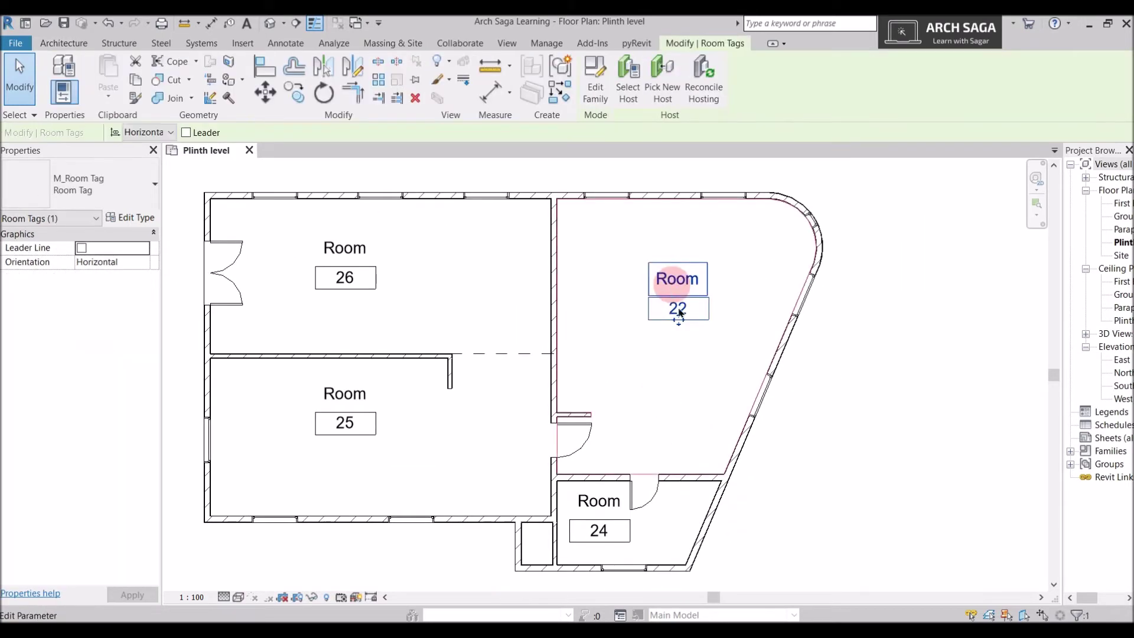
scroll(584, 413, up, 2)
scroll(516, 435, up, 3)
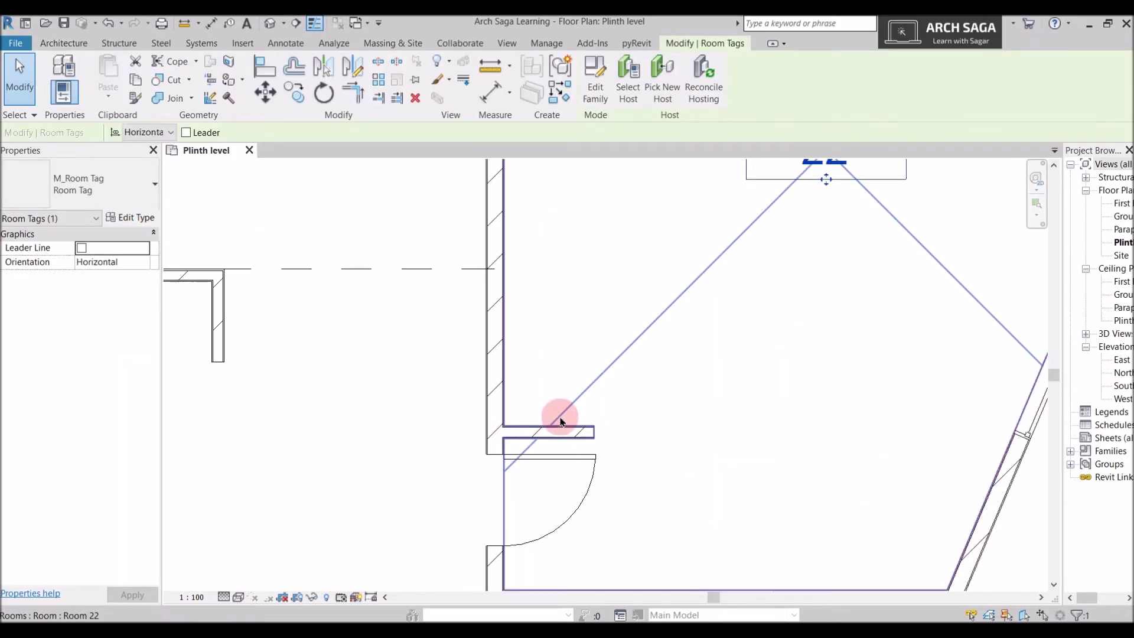
scroll(555, 422, down, 1)
middle_drag(661, 307, 626, 378)
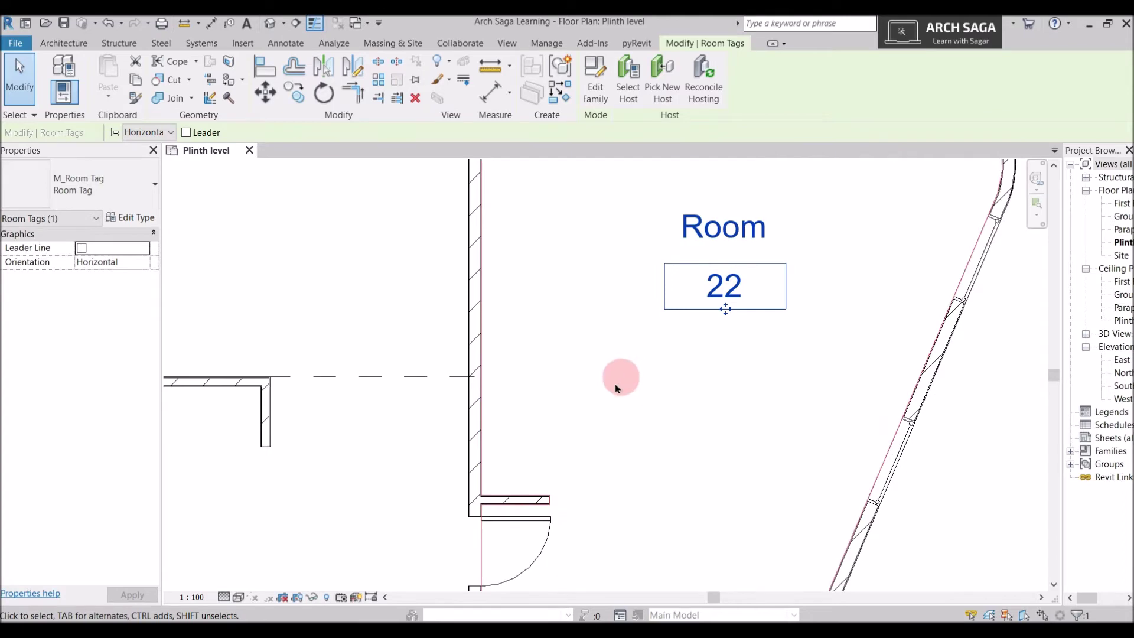
scroll(591, 413, down, 2)
key(Escape)
scroll(539, 463, up, 2)
click(548, 476)
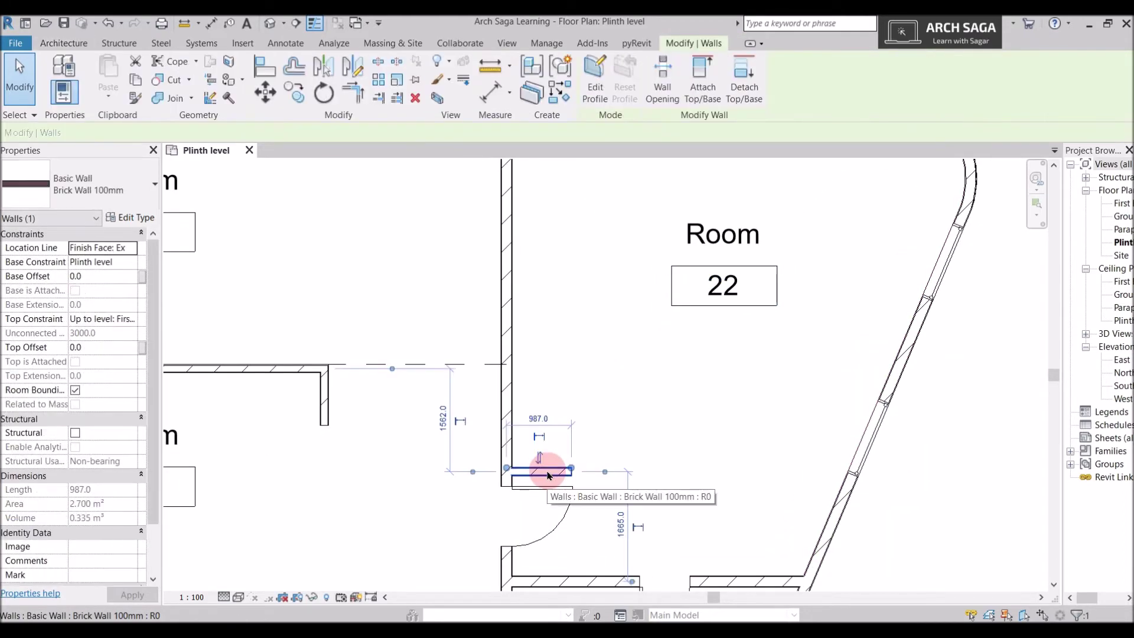
click(75, 389)
click(711, 248)
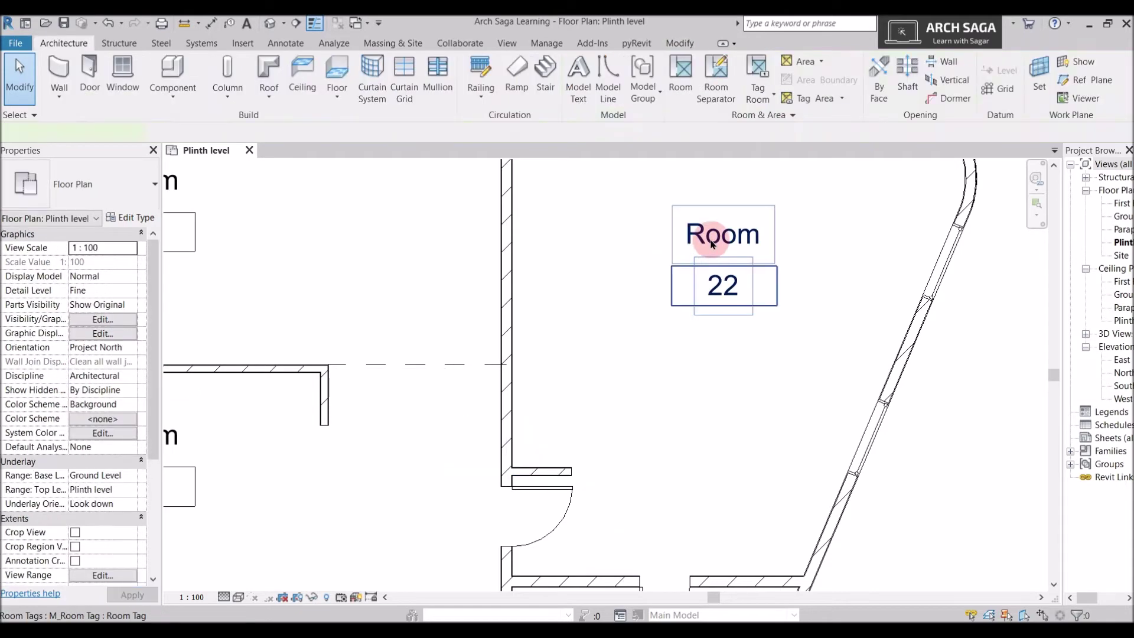
scroll(713, 248, down, 1)
scroll(544, 454, up, 4)
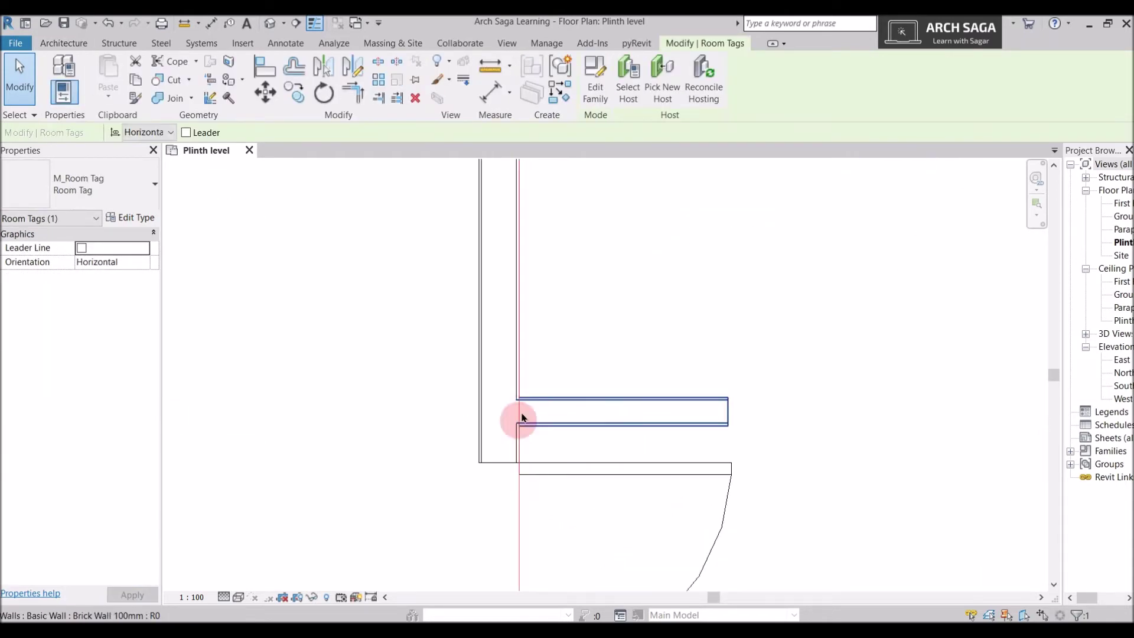
scroll(621, 419, down, 5)
scroll(653, 413, up, 4)
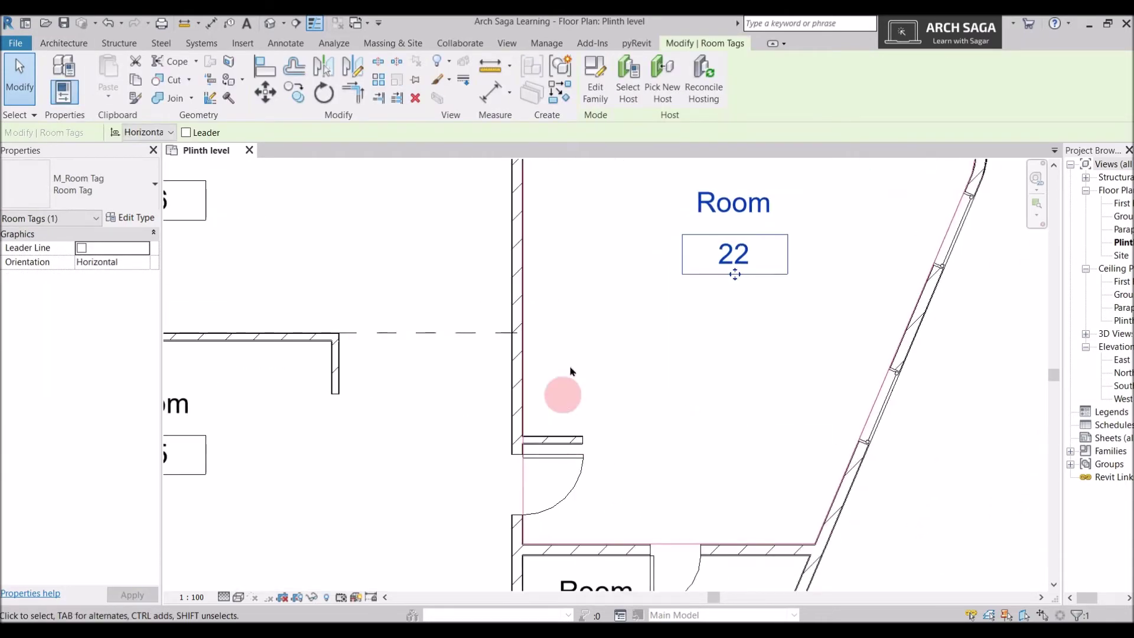
scroll(585, 408, down, 5)
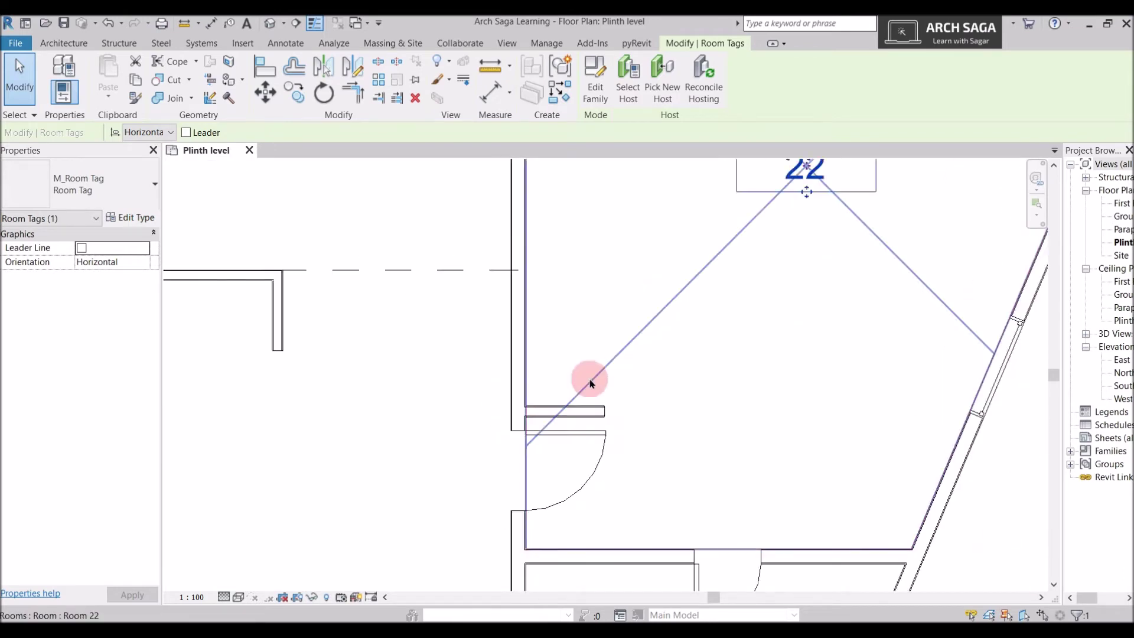
scroll(649, 389, down, 3)
scroll(564, 419, up, 3)
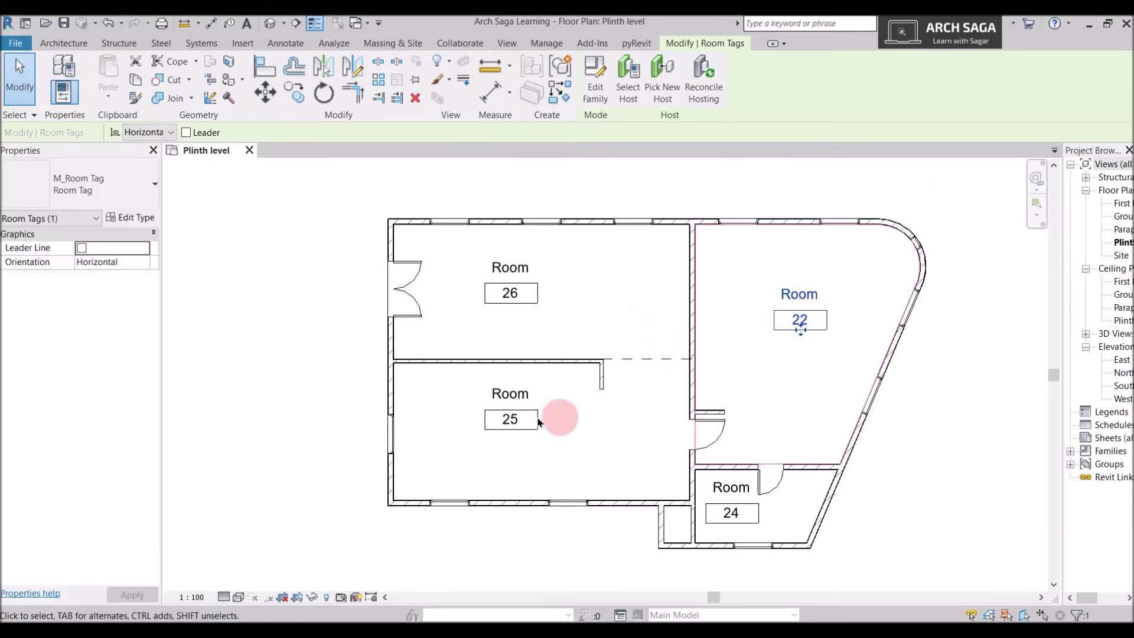
scroll(566, 416, up, 2)
click(599, 395)
- Turn off Room Bounding on the wall stub between Rooms 25 and 26, then check Room 25's tag
scroll(608, 378, up, 1)
click(622, 359)
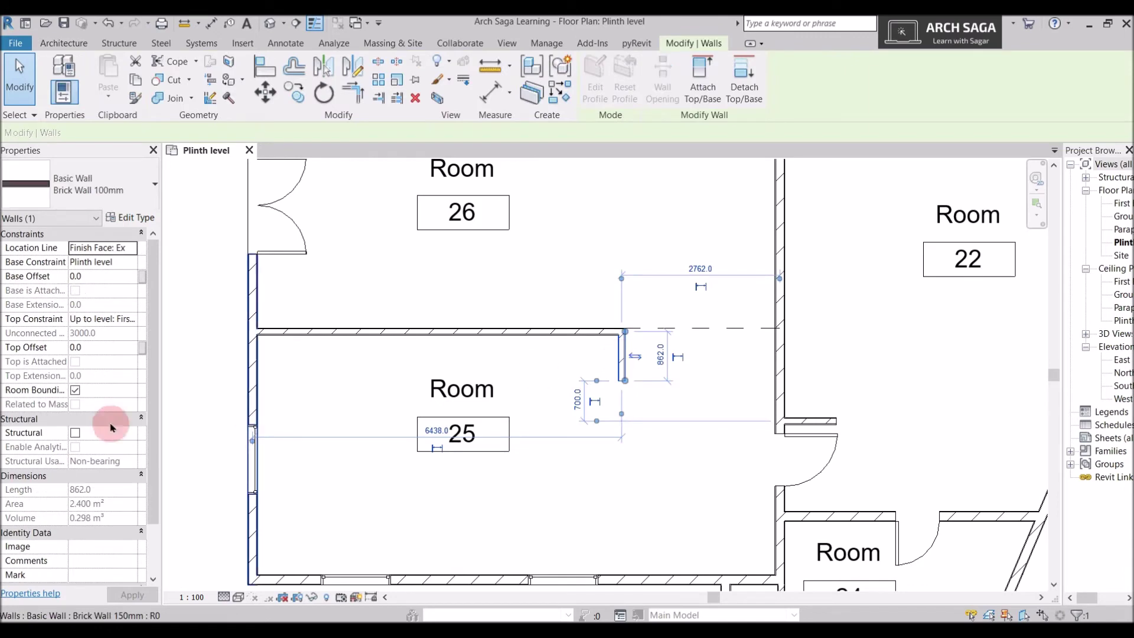
click(75, 389)
click(453, 412)
scroll(453, 412, down, 2)
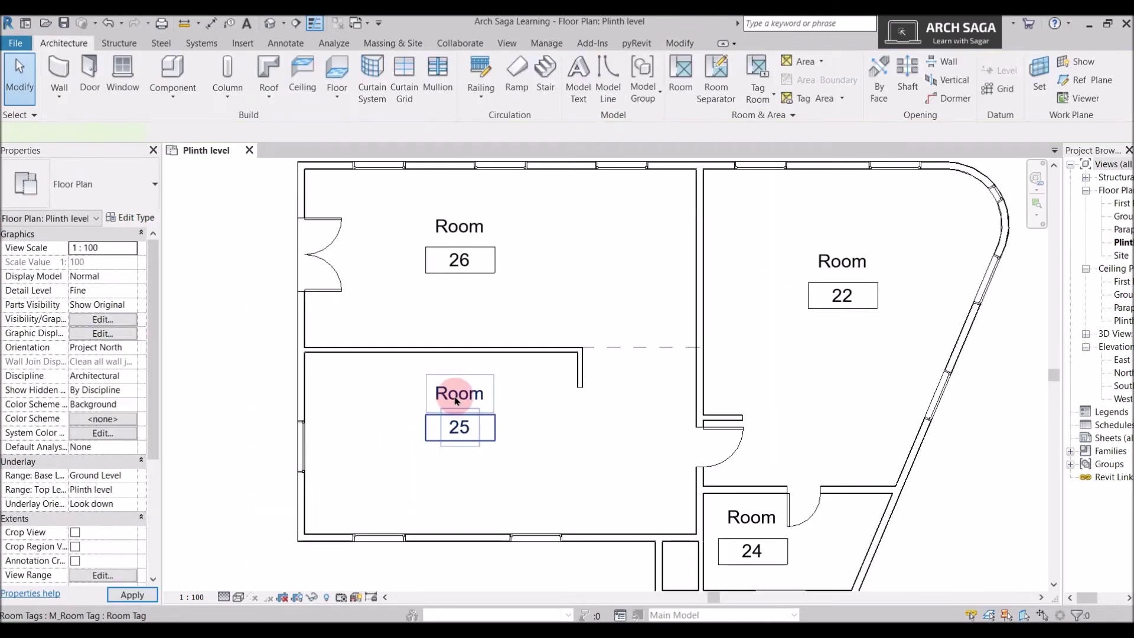
click(442, 392)
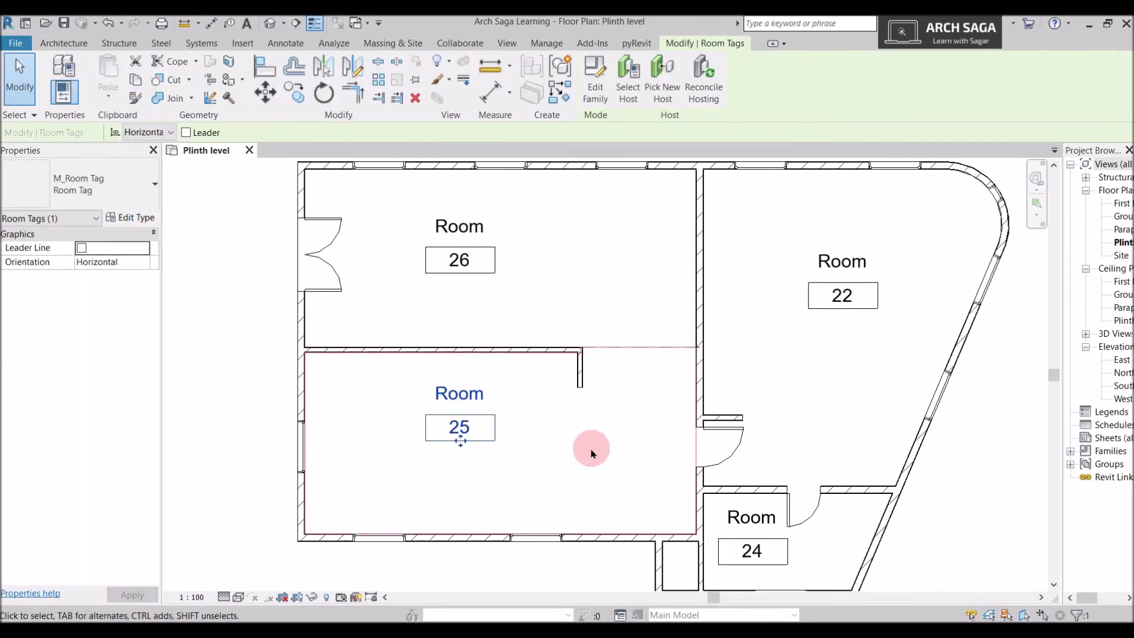
scroll(592, 452, down, 2)
click(896, 432)
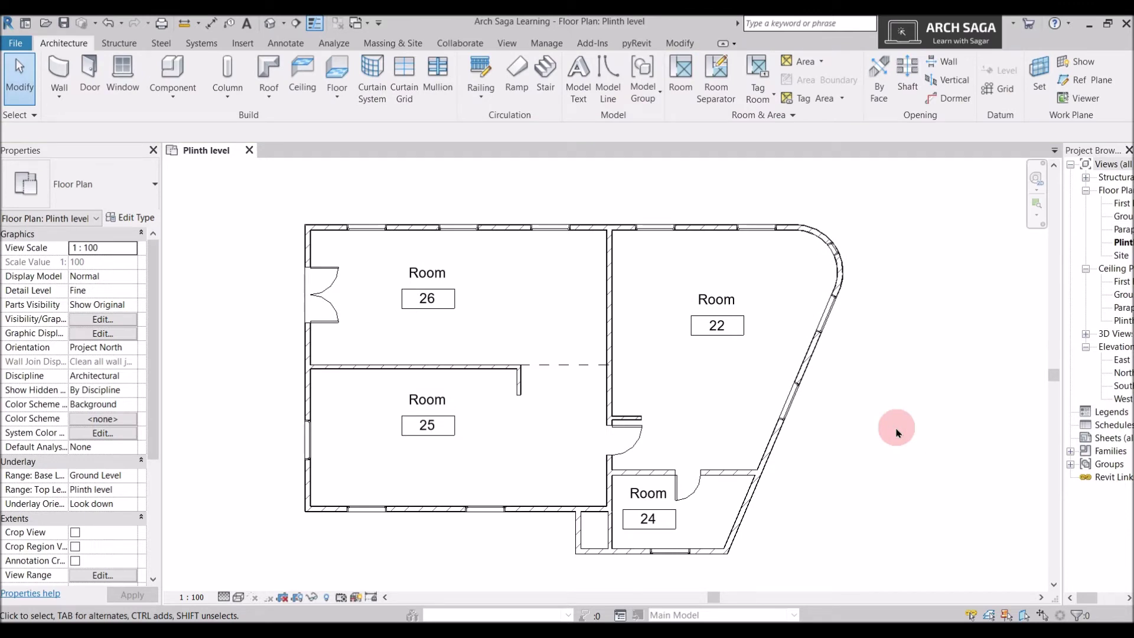
scroll(380, 263, up, 3)
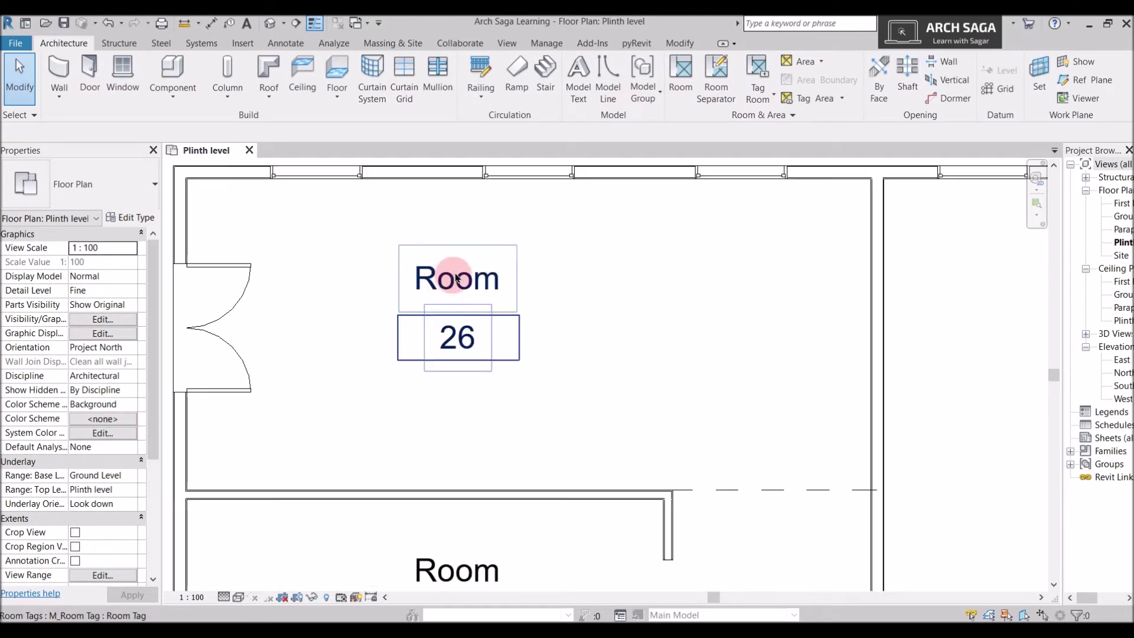
scroll(456, 282, down, 2)
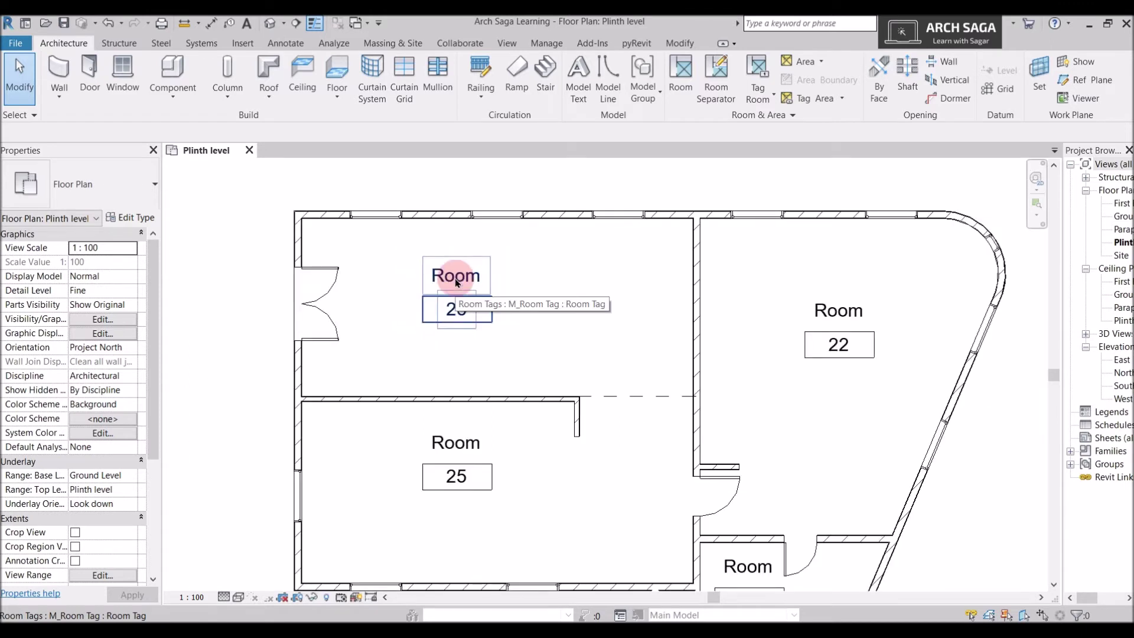
scroll(456, 283, up, 1)
click(456, 283)
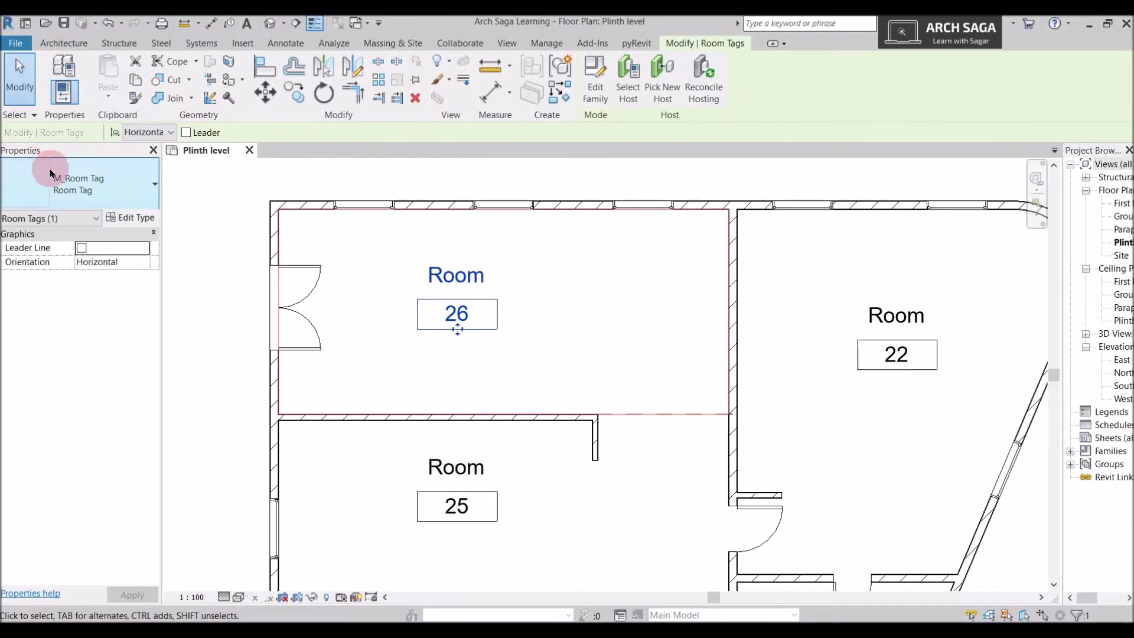
click(65, 183)
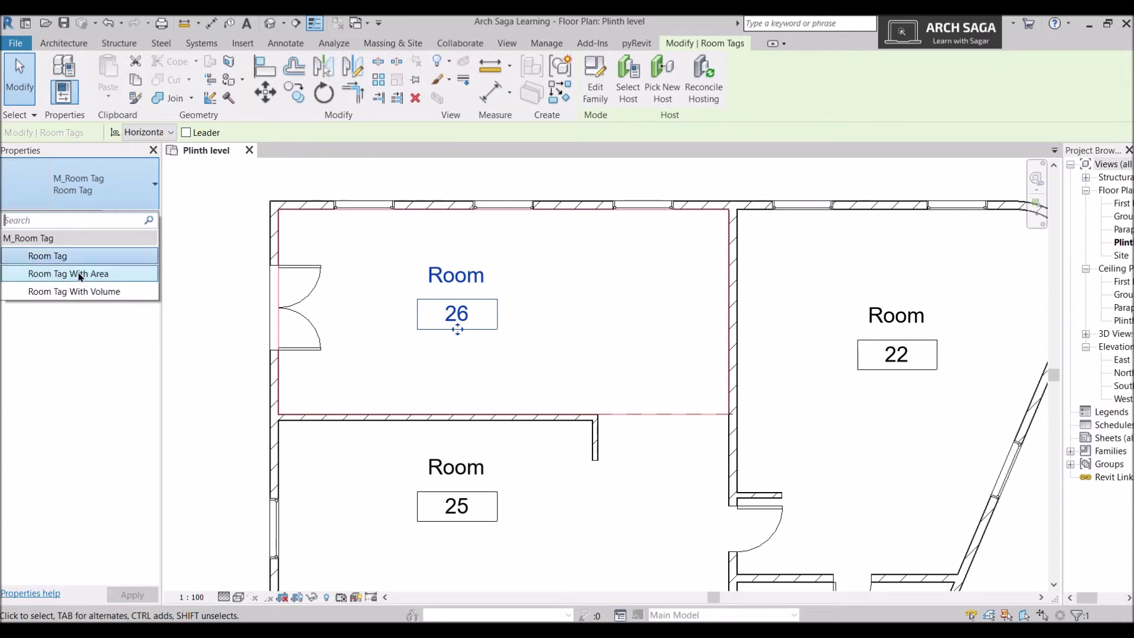
click(30, 292)
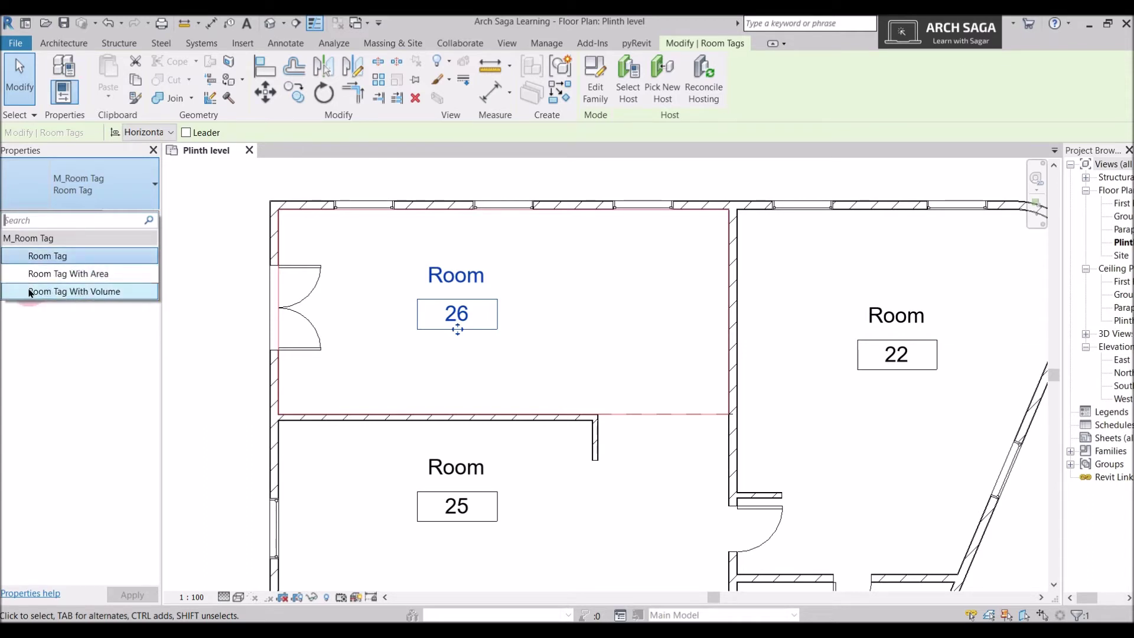
click(74, 276)
click(437, 275)
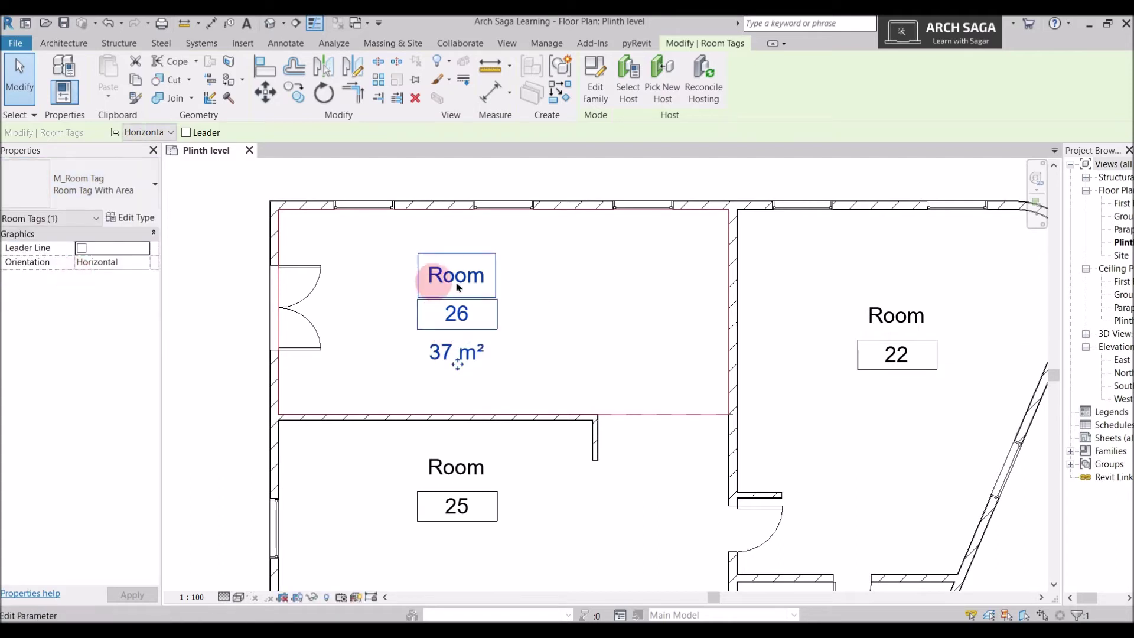
click(440, 313)
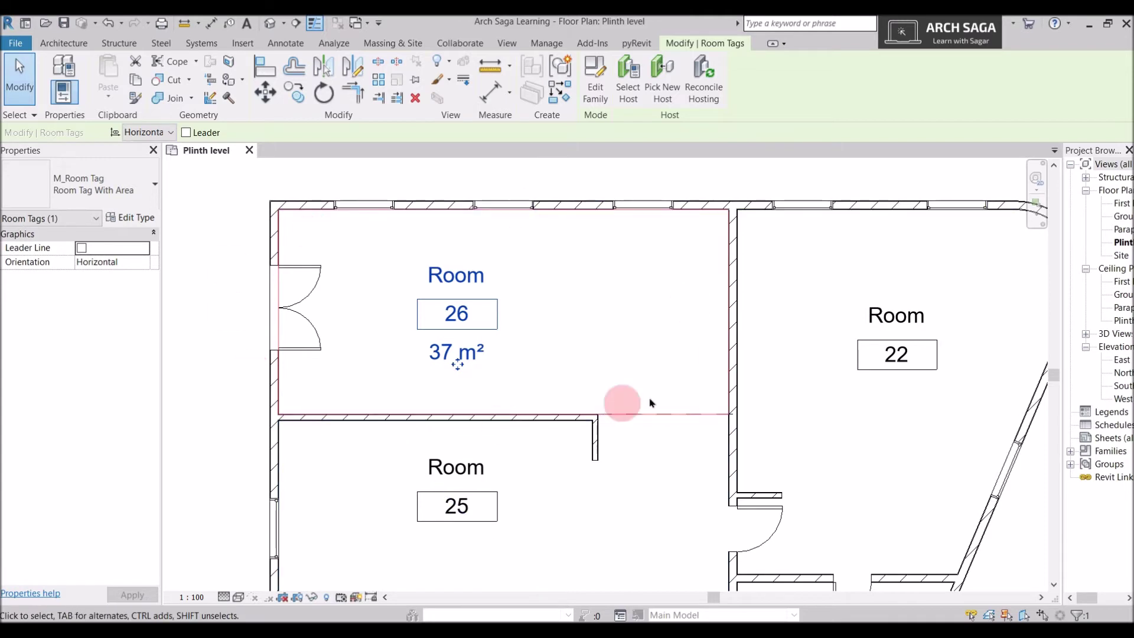
click(663, 360)
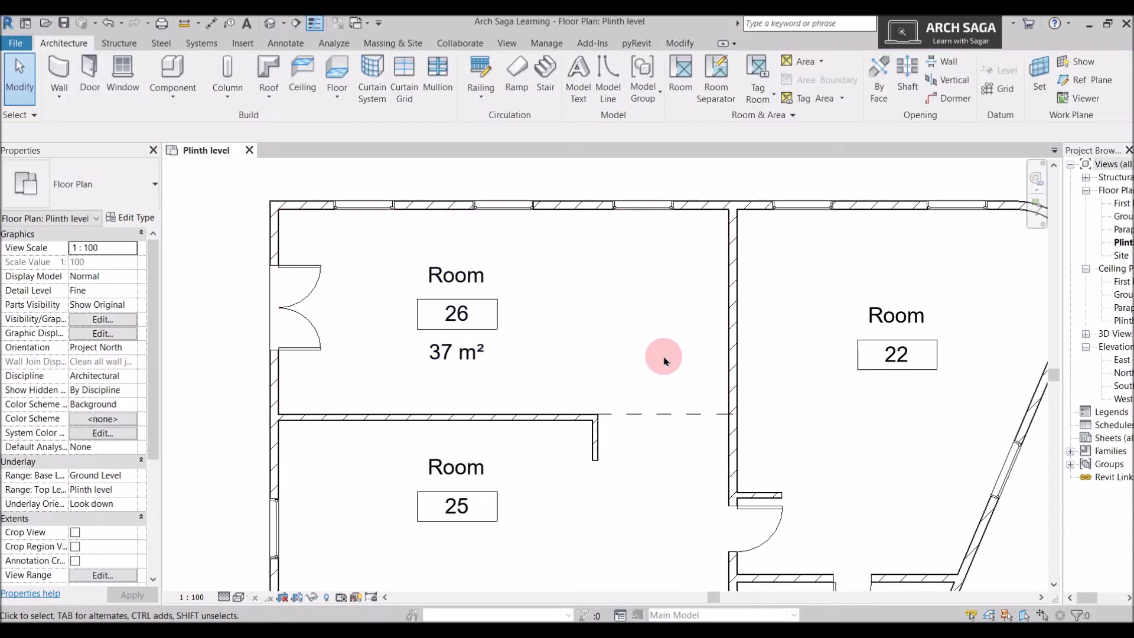
click(440, 283)
click(116, 198)
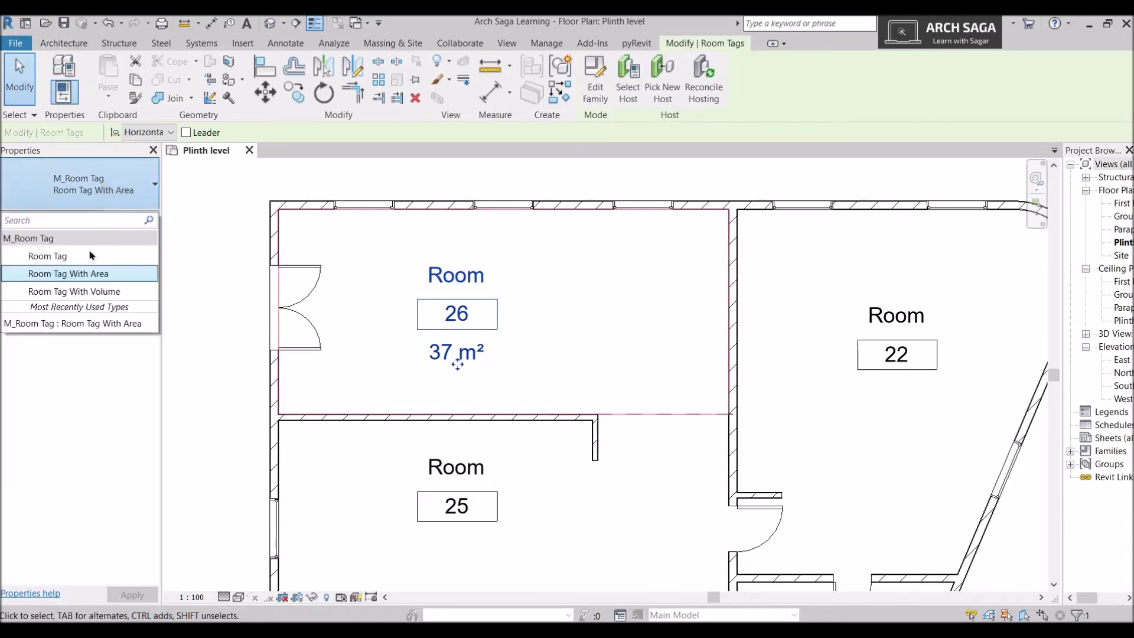
click(144, 257)
scroll(611, 293, down, 1)
scroll(523, 306, down, 1)
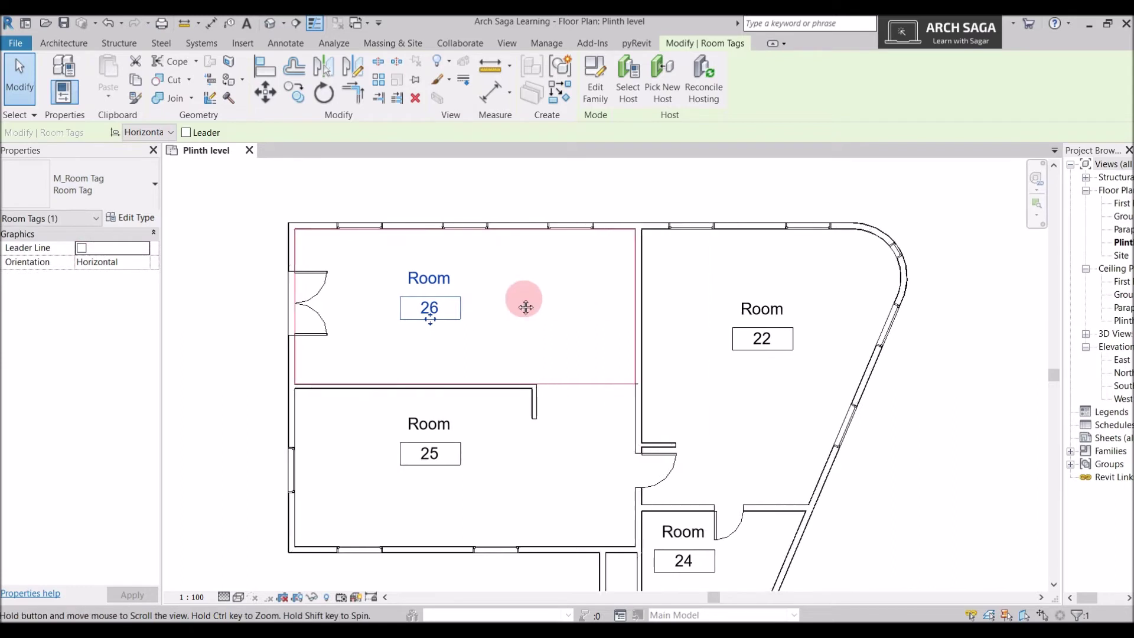
- Rename Room 26 to Living Room and renumber it 1
scroll(769, 284, down, 1)
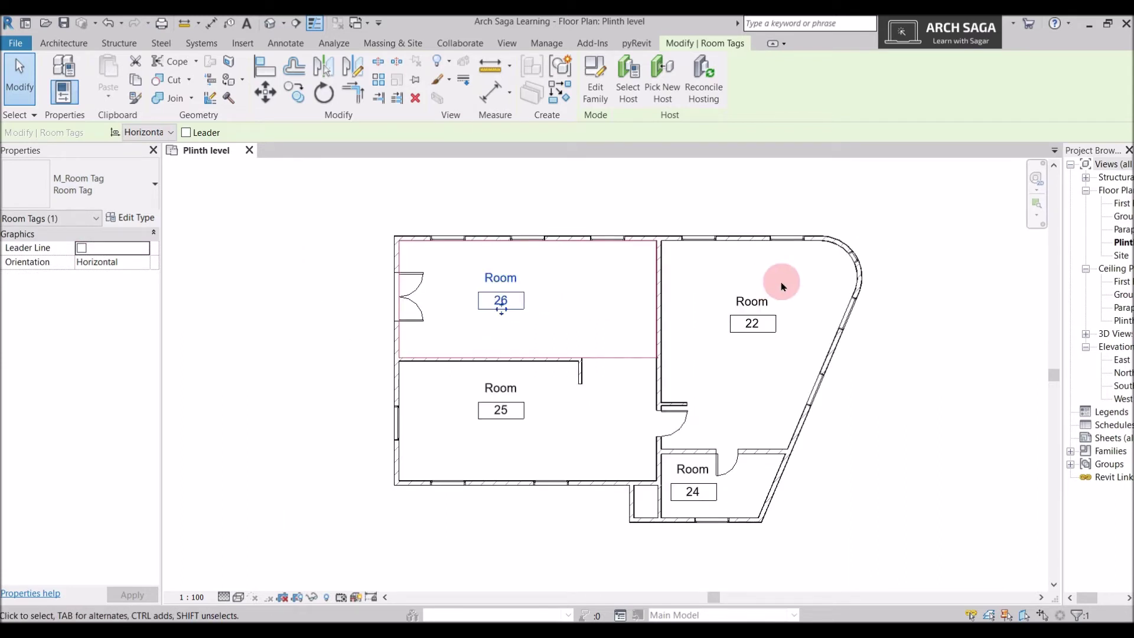
click(593, 296)
scroll(468, 273, up, 4)
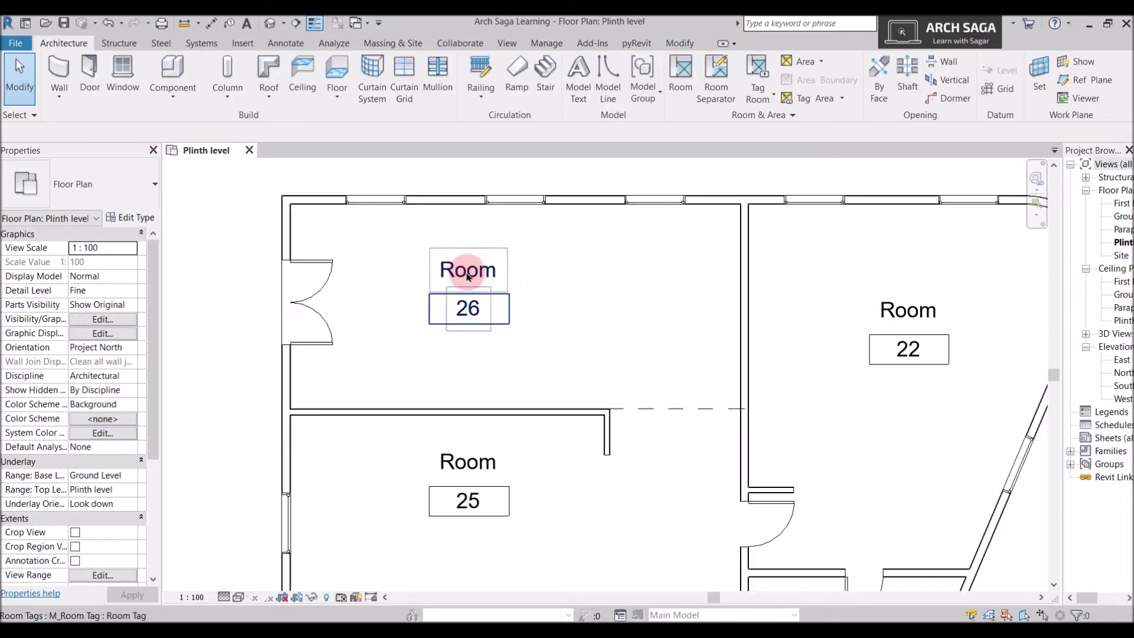
scroll(467, 276, up, 1)
click(467, 275)
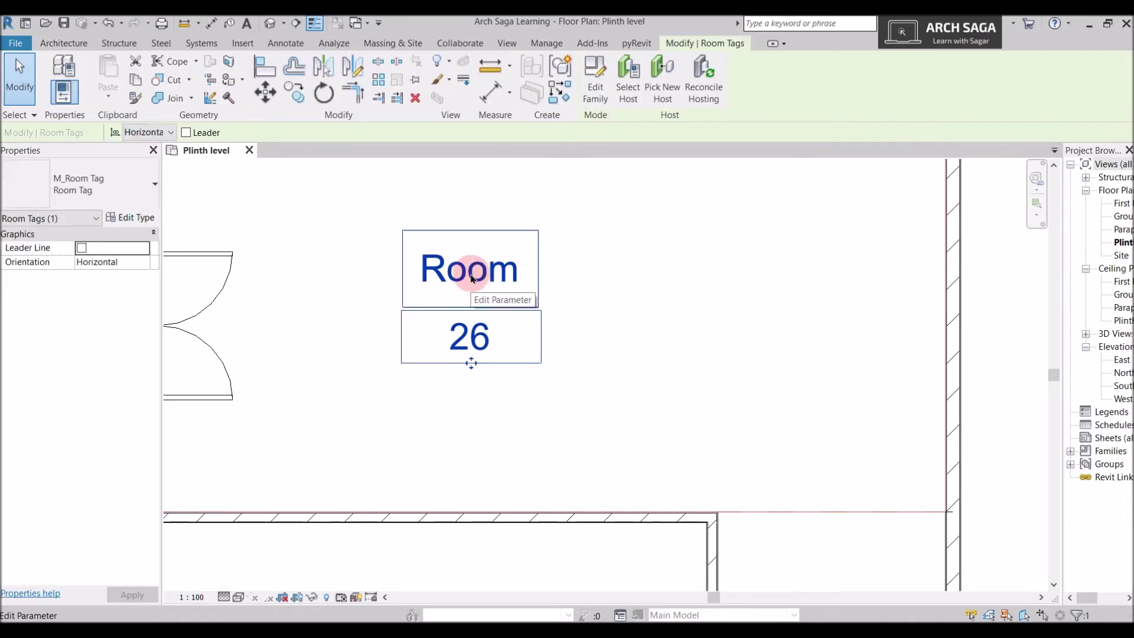
click(472, 278)
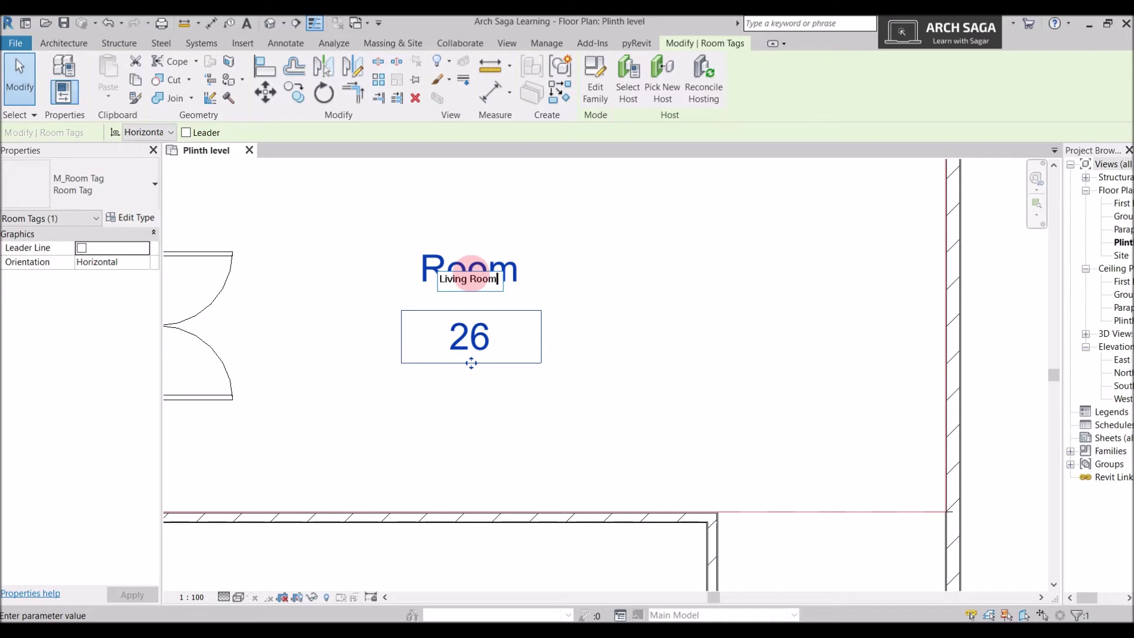
click(577, 307)
click(470, 336)
text(1)
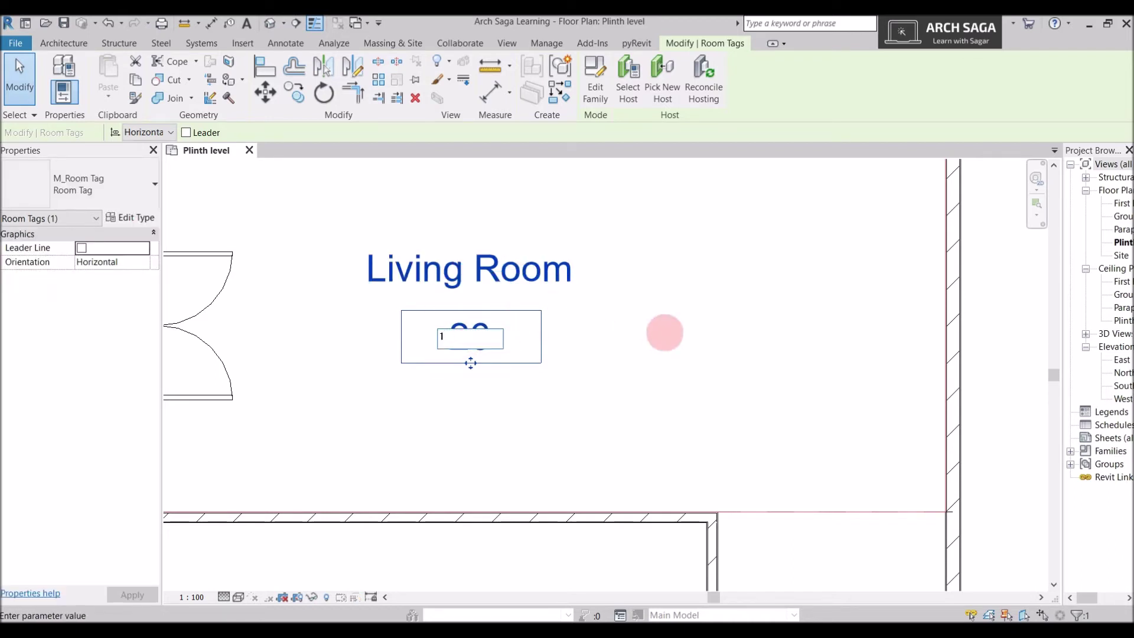
click(664, 333)
- Rename Room 22 to BedRoom and renumber it 3
scroll(666, 309, down, 3)
click(770, 312)
click(779, 314)
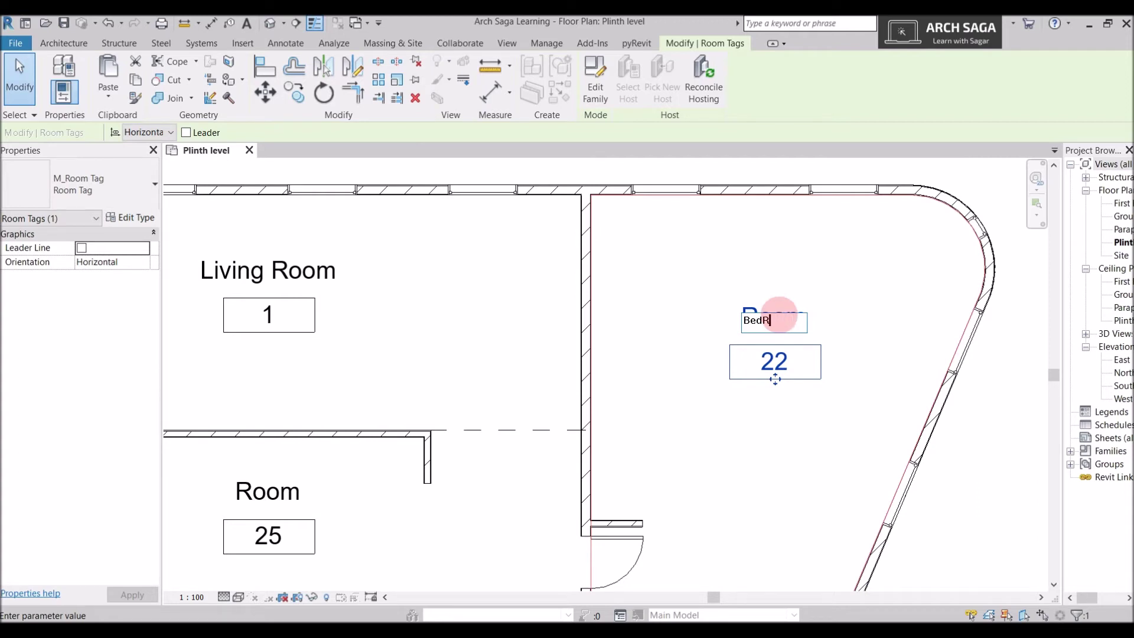
click(833, 458)
click(777, 370)
text(3)
click(752, 458)
scroll(709, 435, down, 2)
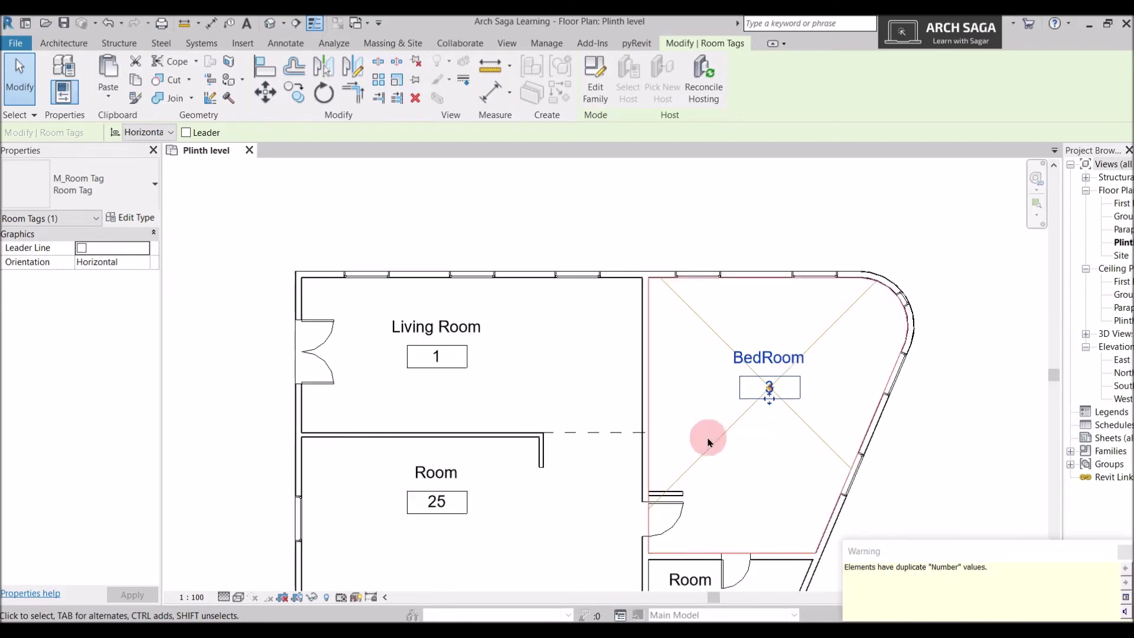
key(Escape)
- Rename Room 25 to Kitchen and renumber it 2
scroll(508, 423, up, 2)
click(498, 394)
click(499, 392)
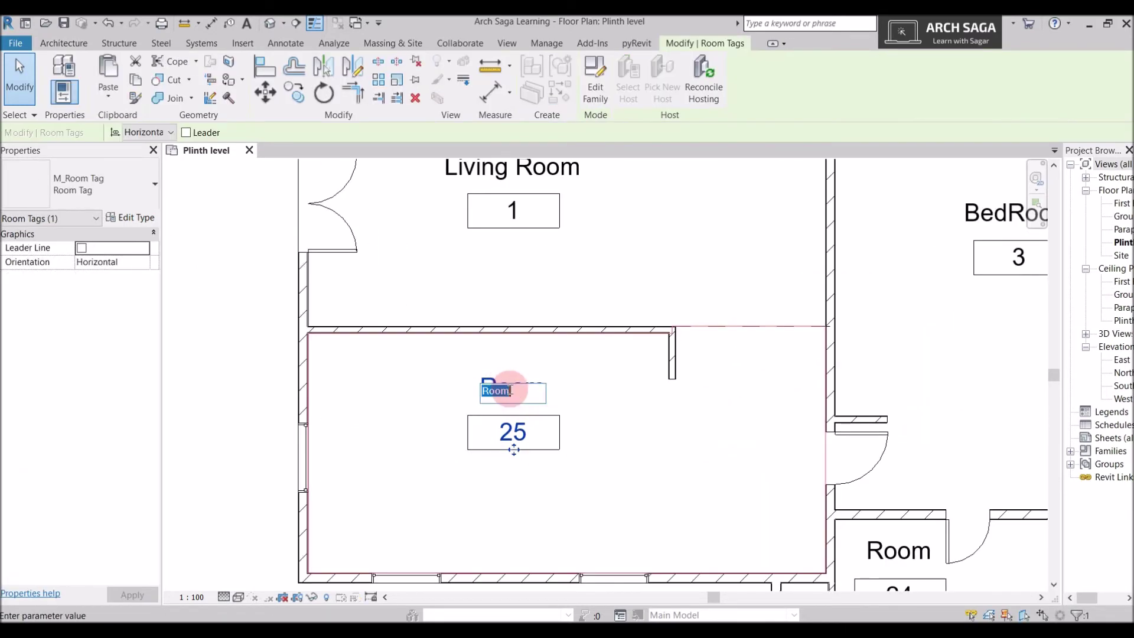
text(Kitchenb)
key(BackSpace)
click(564, 417)
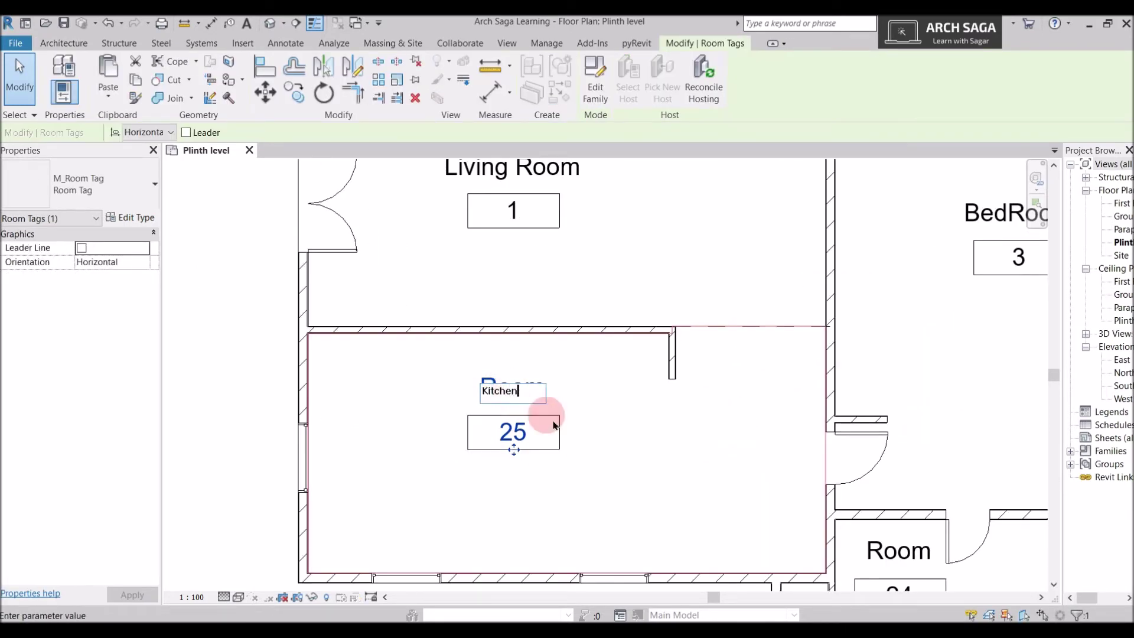
click(505, 430)
text(2)
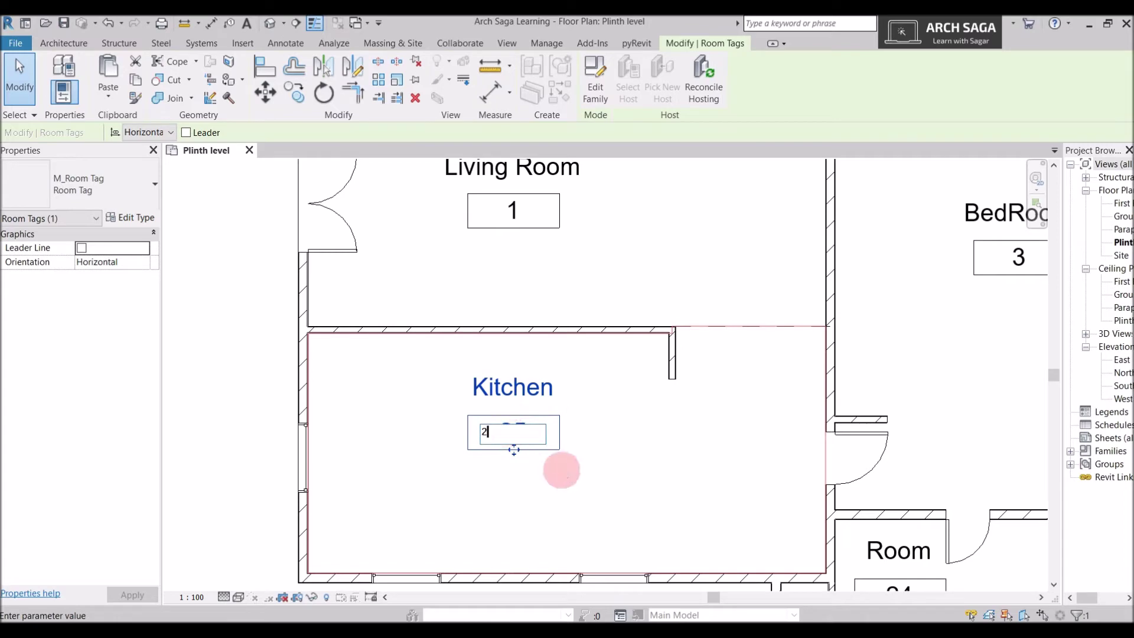
click(625, 470)
- Rename Room 24 to 'Bathoom' and renumber it 4
middle_drag(624, 471, 346, 313)
click(564, 393)
scroll(563, 393, up, 2)
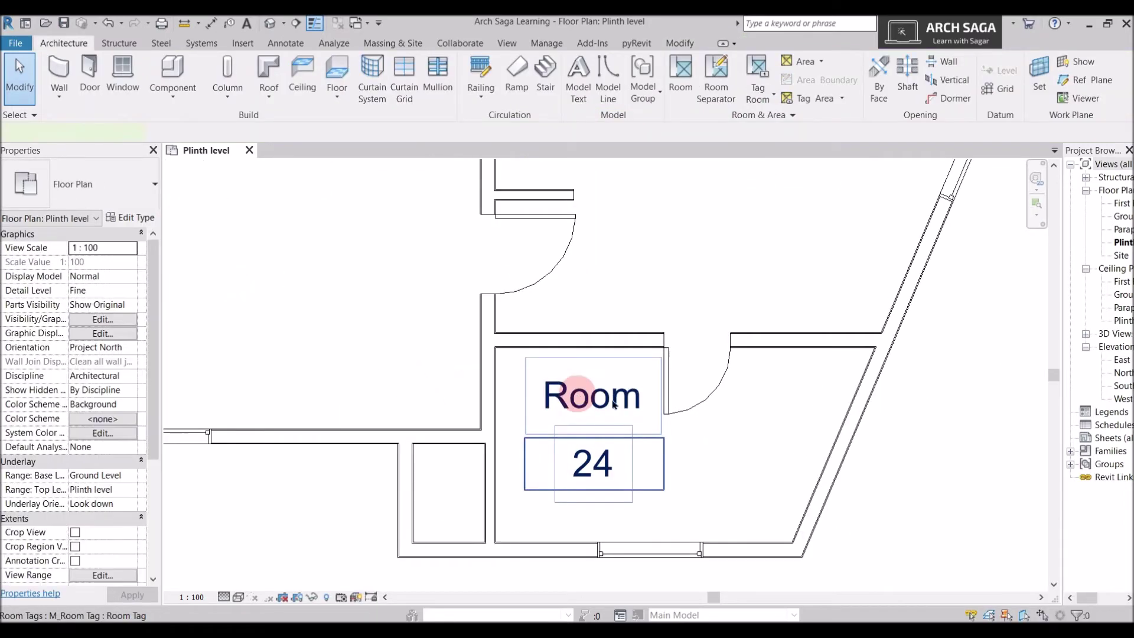
click(597, 396)
click(598, 397)
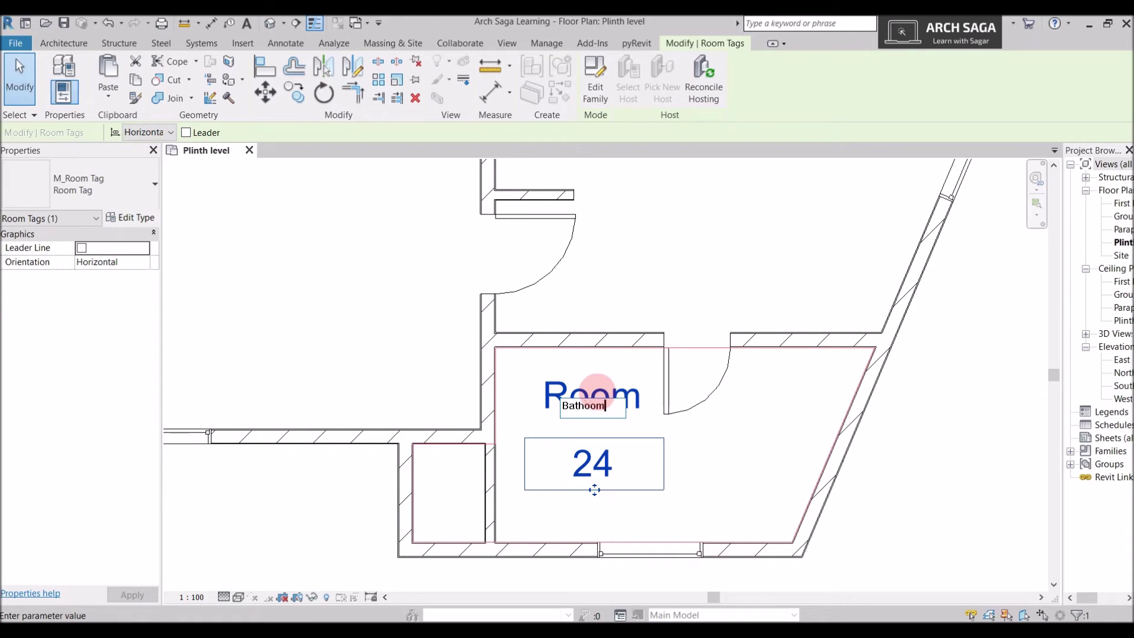
text(Bathoom)
click(596, 460)
click(596, 460)
text(4)
click(776, 468)
scroll(767, 435, down, 3)
click(752, 423)
scroll(732, 449, down, 2)
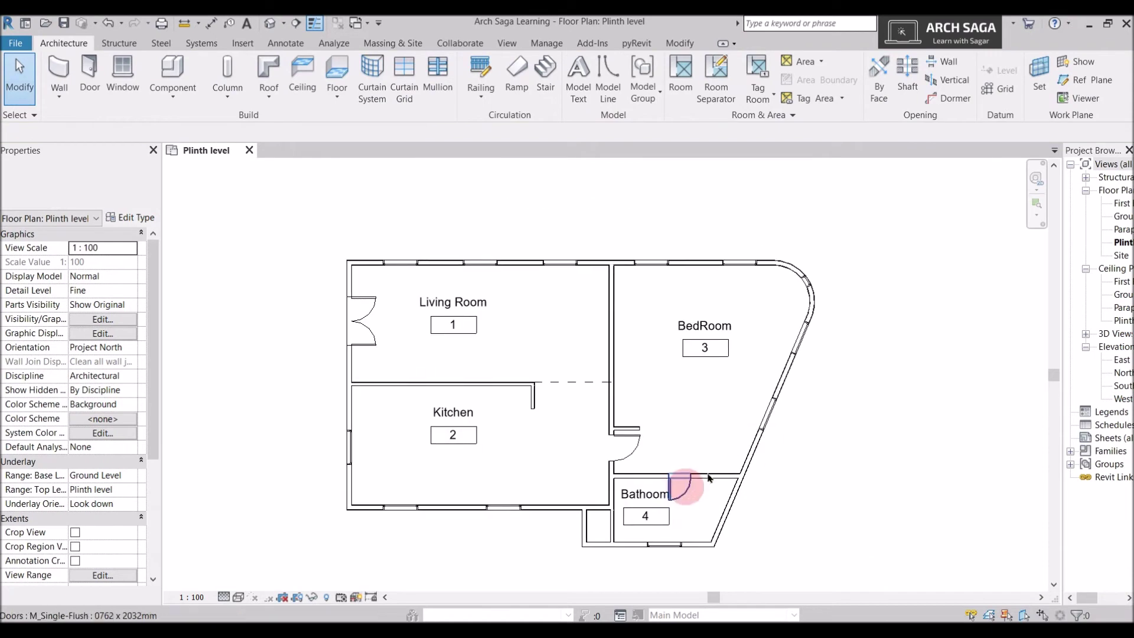
scroll(815, 386, down, 2)
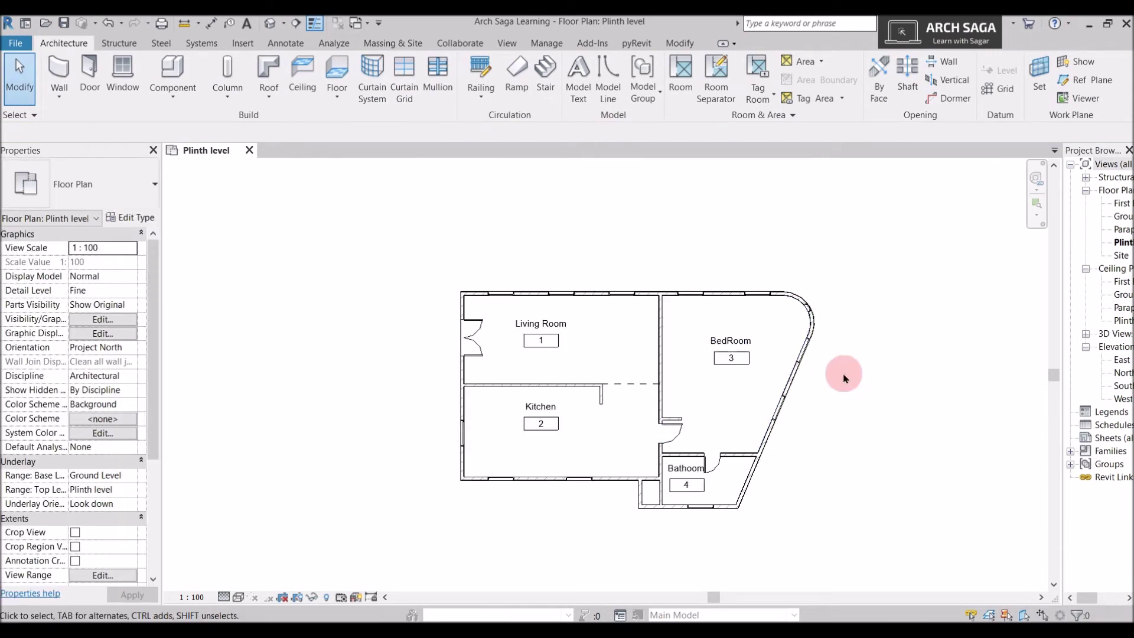
- Switch the ribbon to the Annotate tools
scroll(845, 378, up, 3)
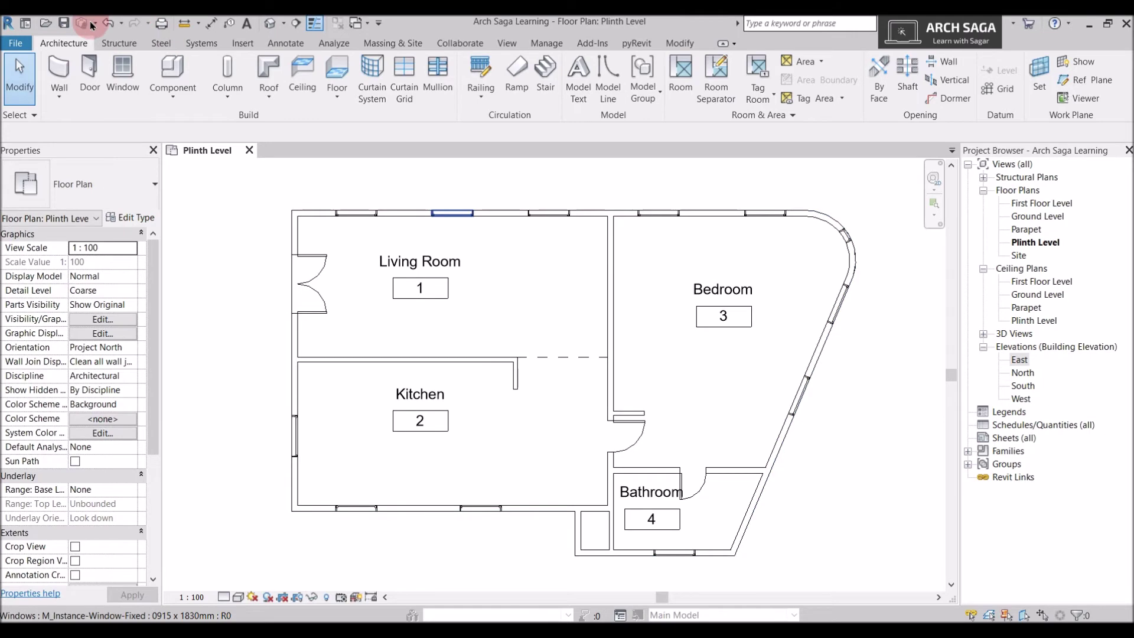
click(275, 40)
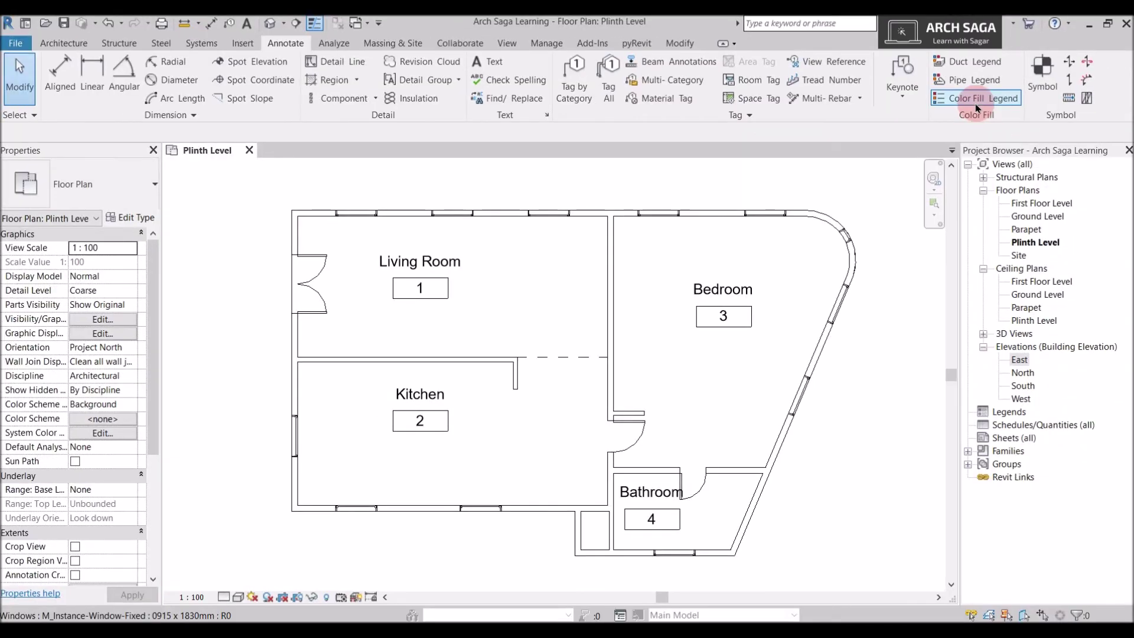
- Place a Color Fill Legend beside the plan with Space Type Rooms and Color Scheme Name
click(977, 99)
scroll(780, 298, down, 3)
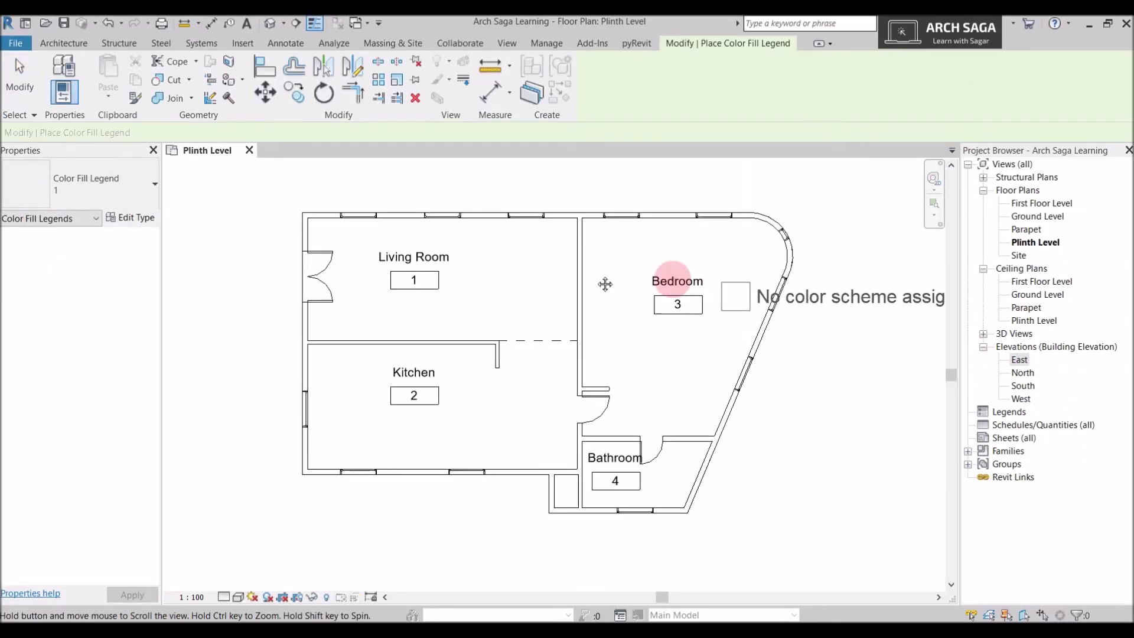
scroll(579, 215, up, 2)
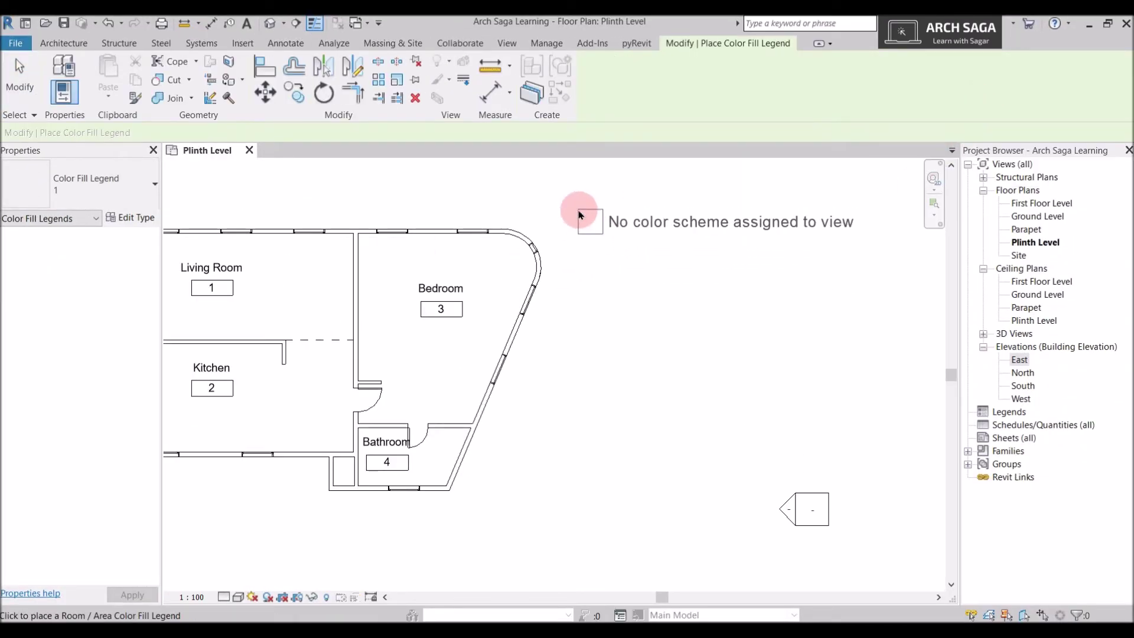
scroll(579, 215, down, 1)
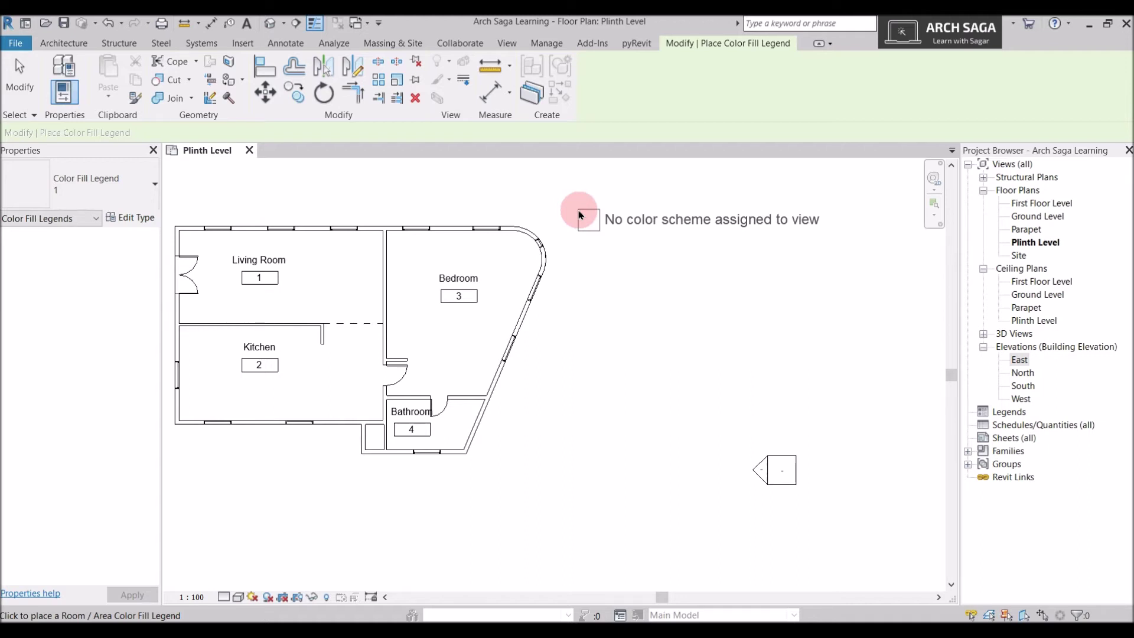
click(579, 215)
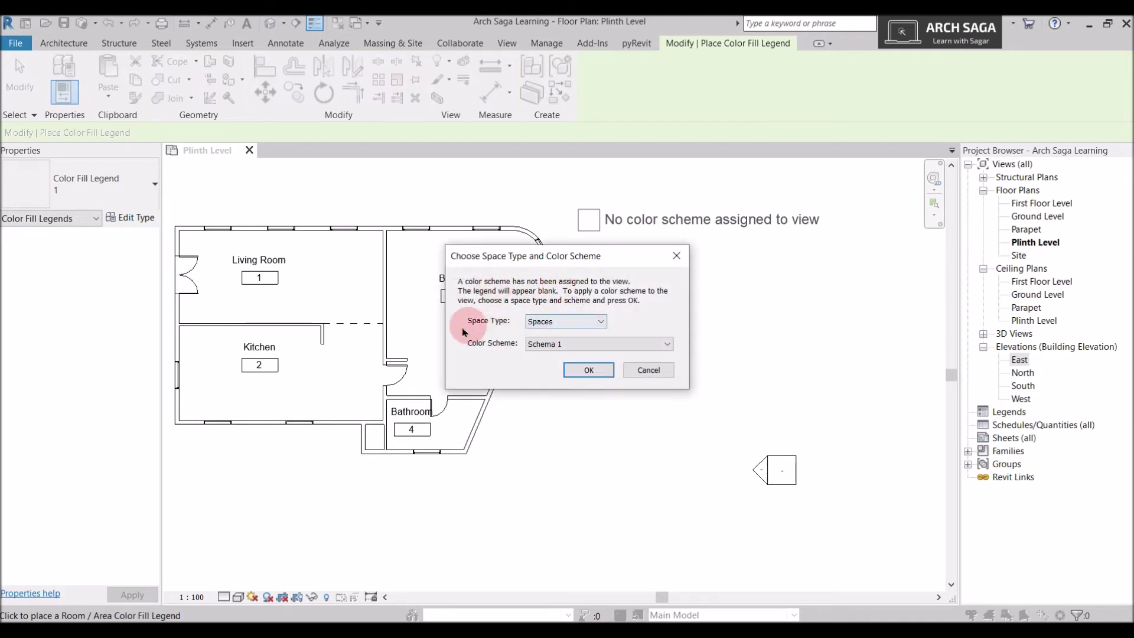
click(570, 327)
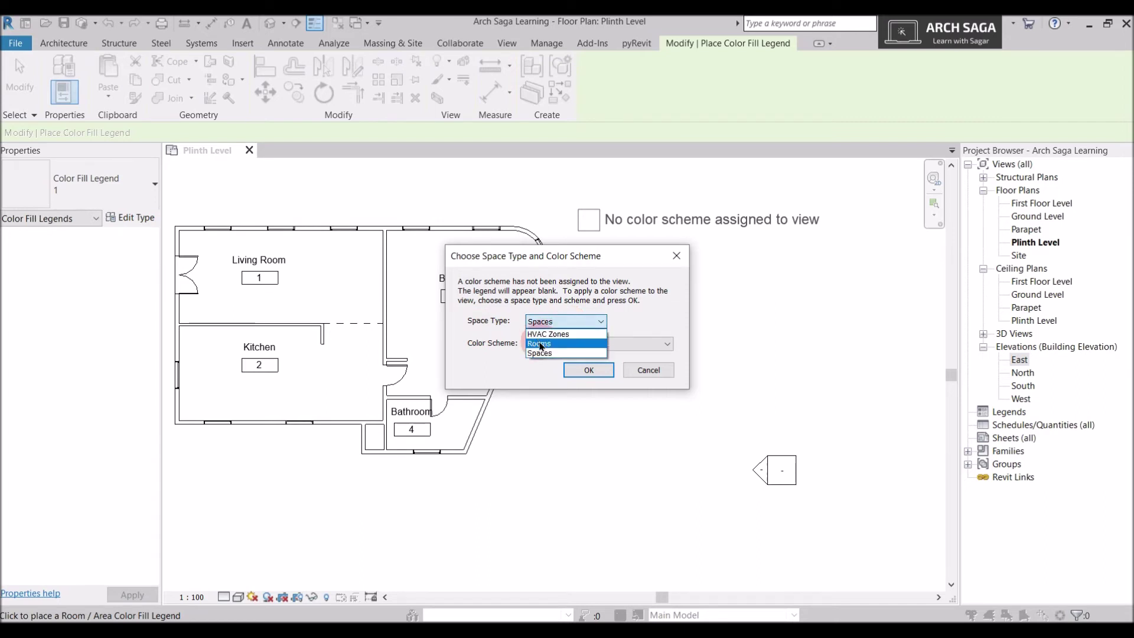
click(540, 345)
click(556, 347)
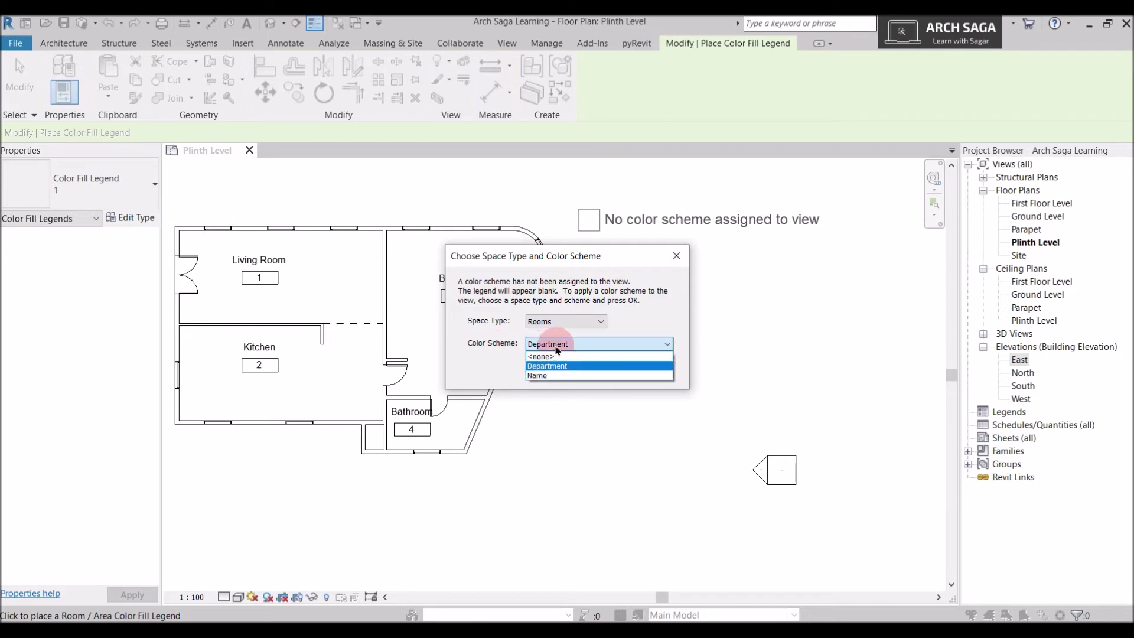
click(549, 376)
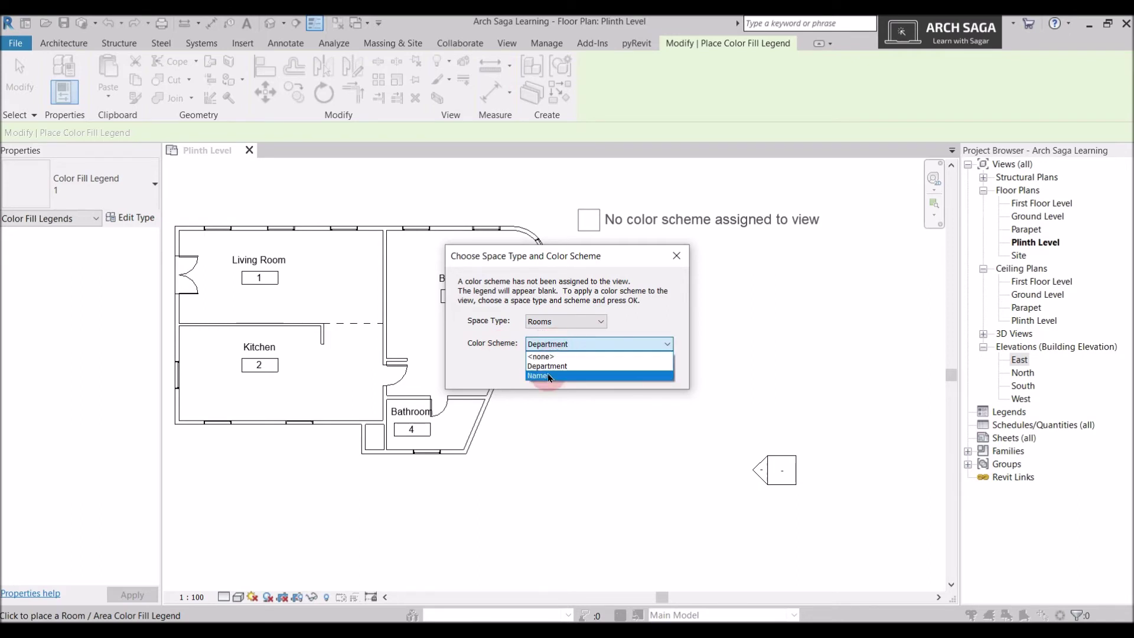
click(586, 378)
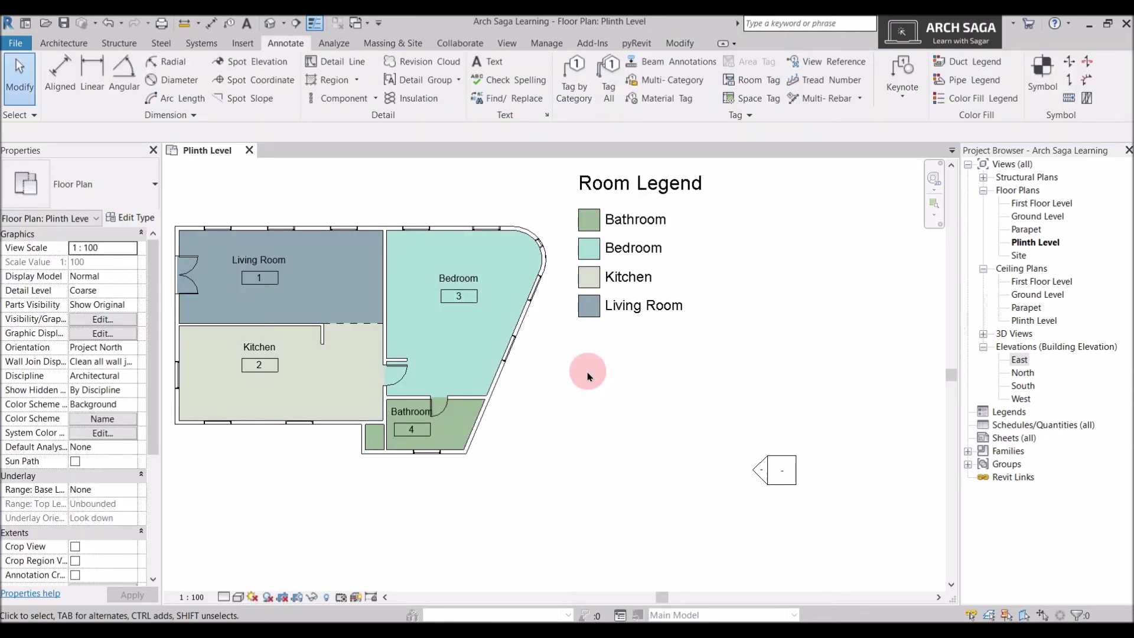
middle_drag(642, 293, 662, 352)
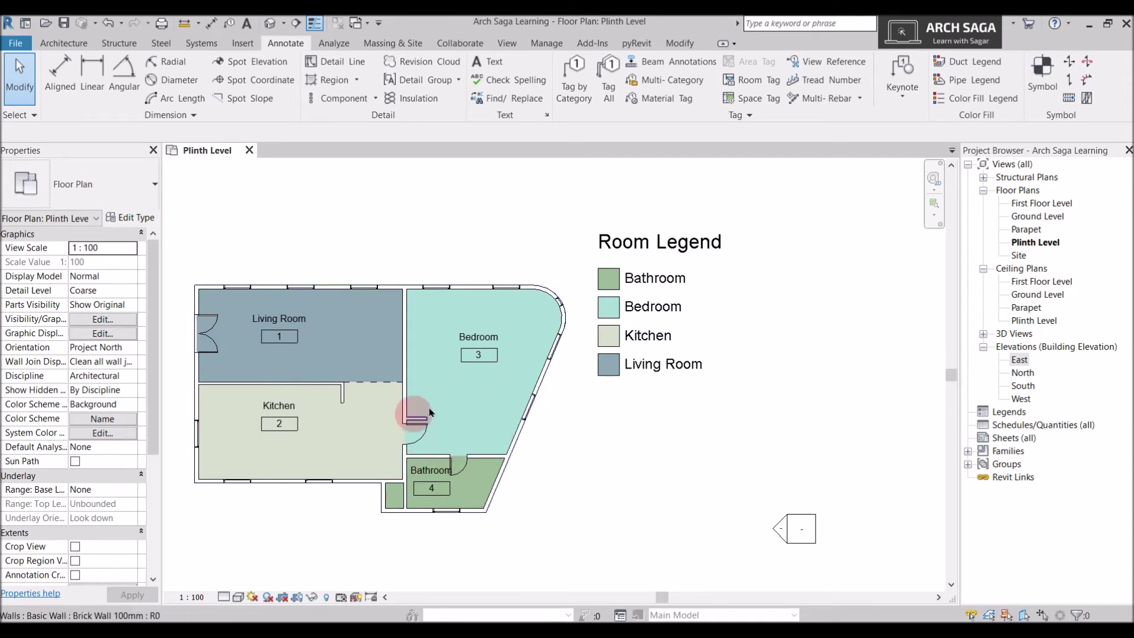
- Check the Bathroom 4 tag, then select the Room Legend beside the plan
scroll(402, 500, up, 3)
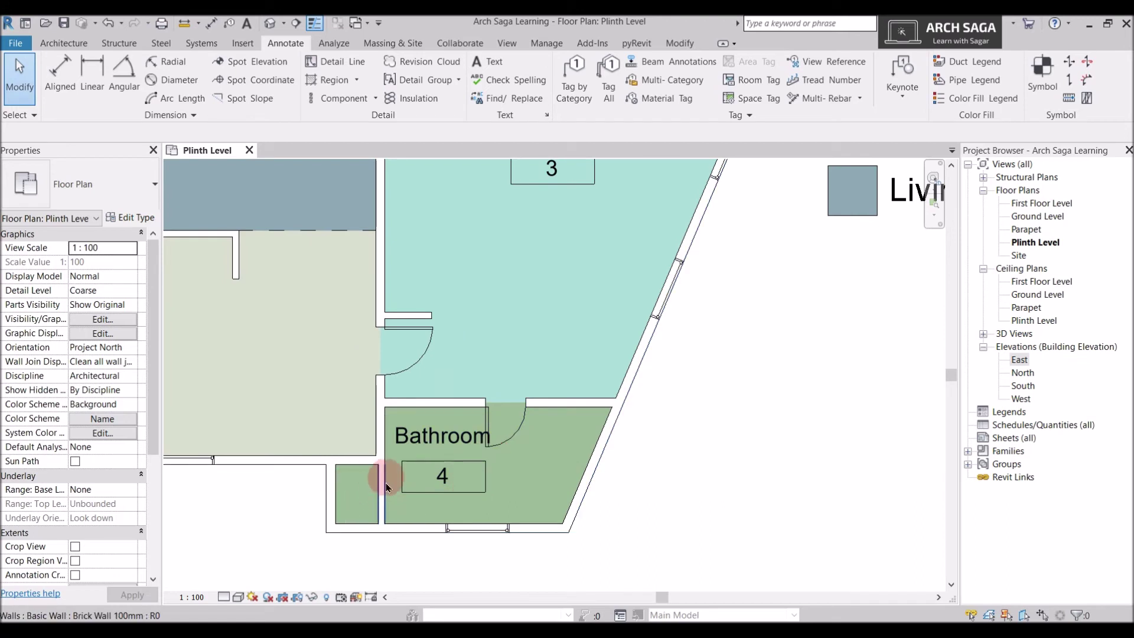
click(468, 464)
key(Escape)
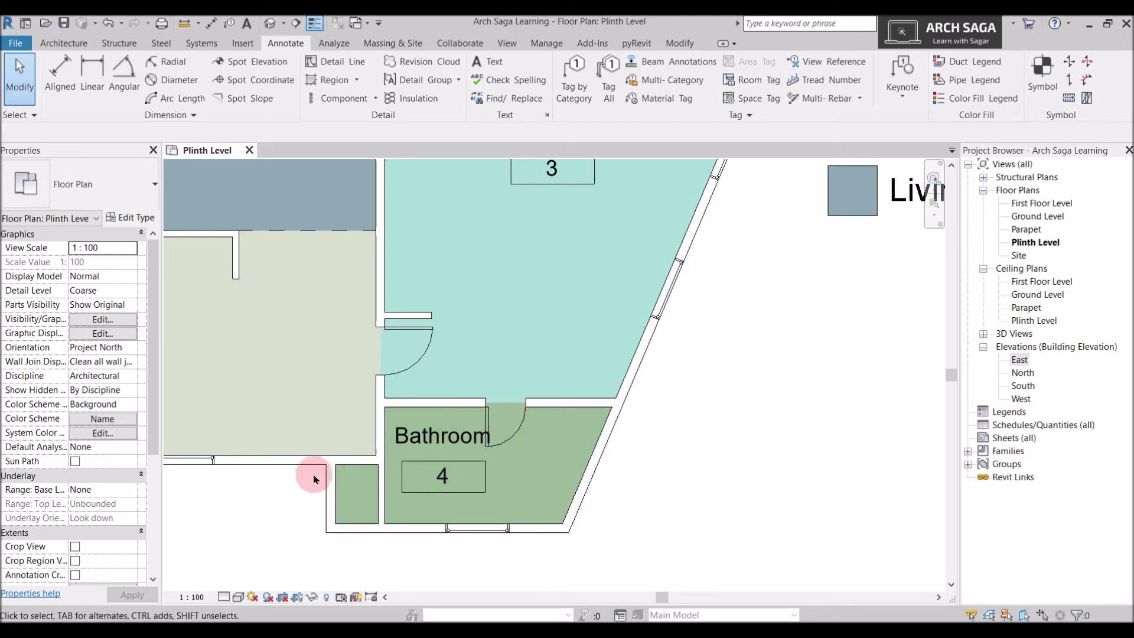
scroll(313, 478, down, 5)
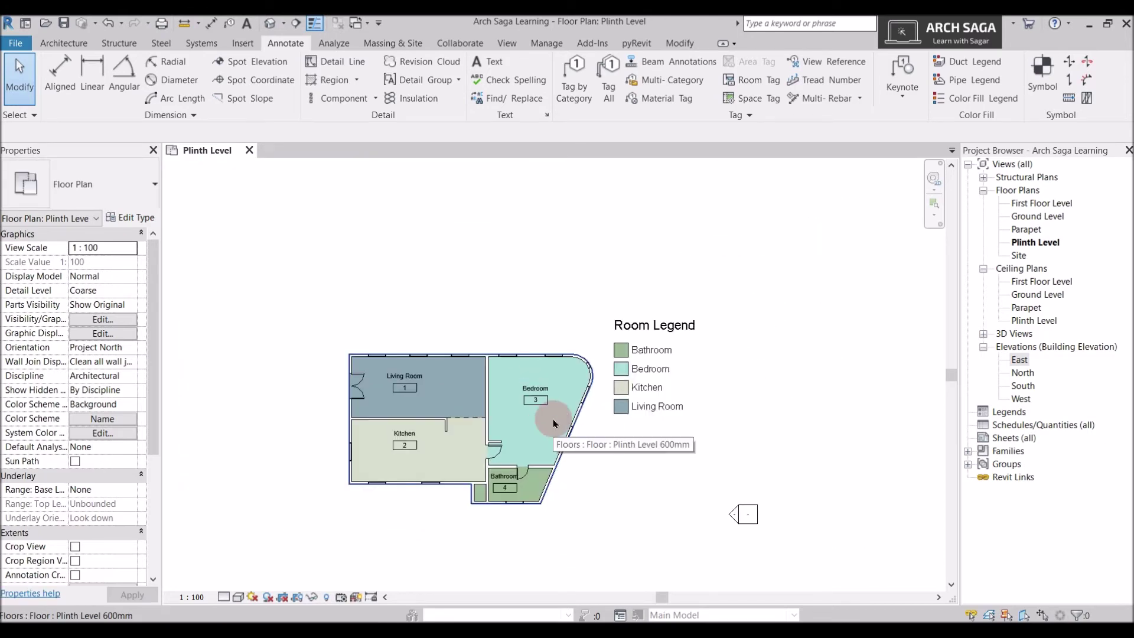
scroll(554, 423, up, 2)
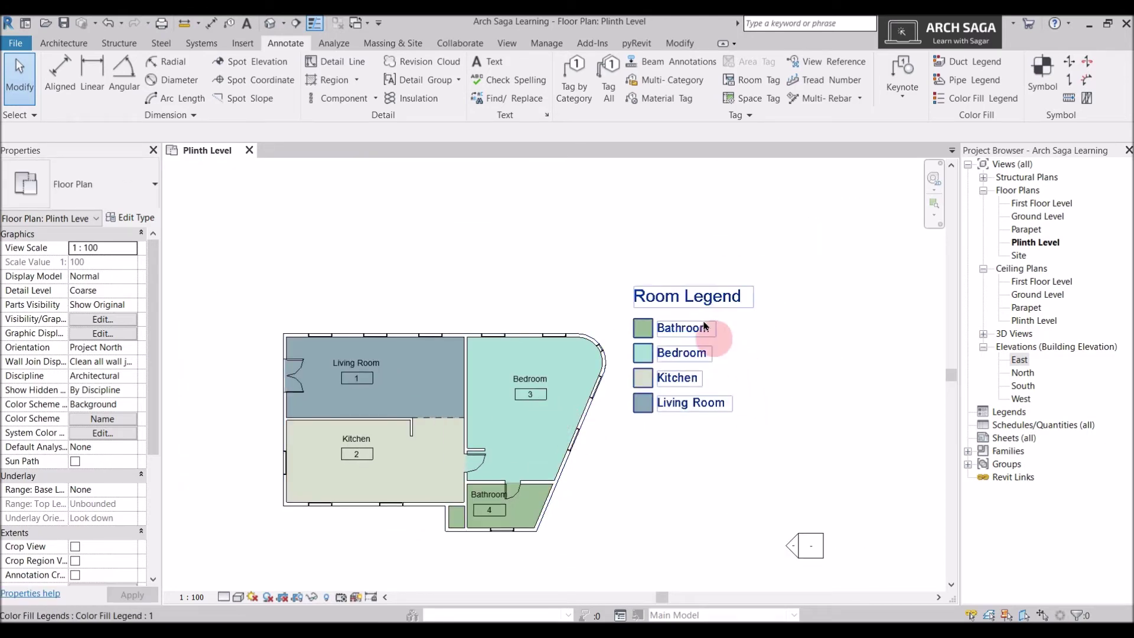
click(689, 302)
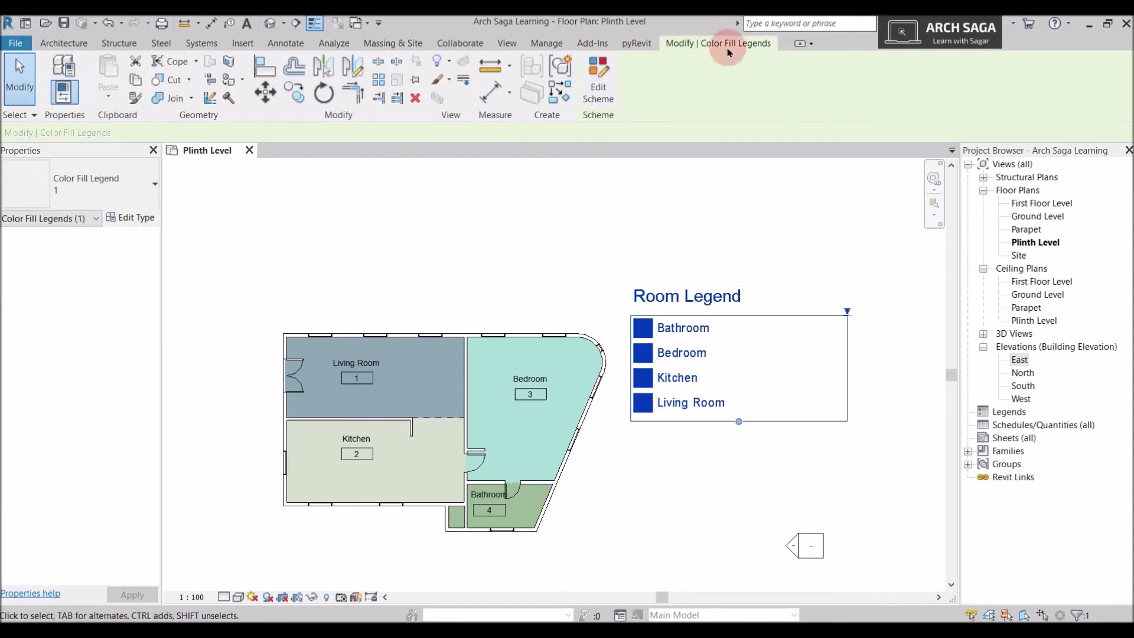
- Recolour the Bathroom in the colour scheme to pale yellow (RGB 255-255-115) and apply it to plan and legend
click(599, 87)
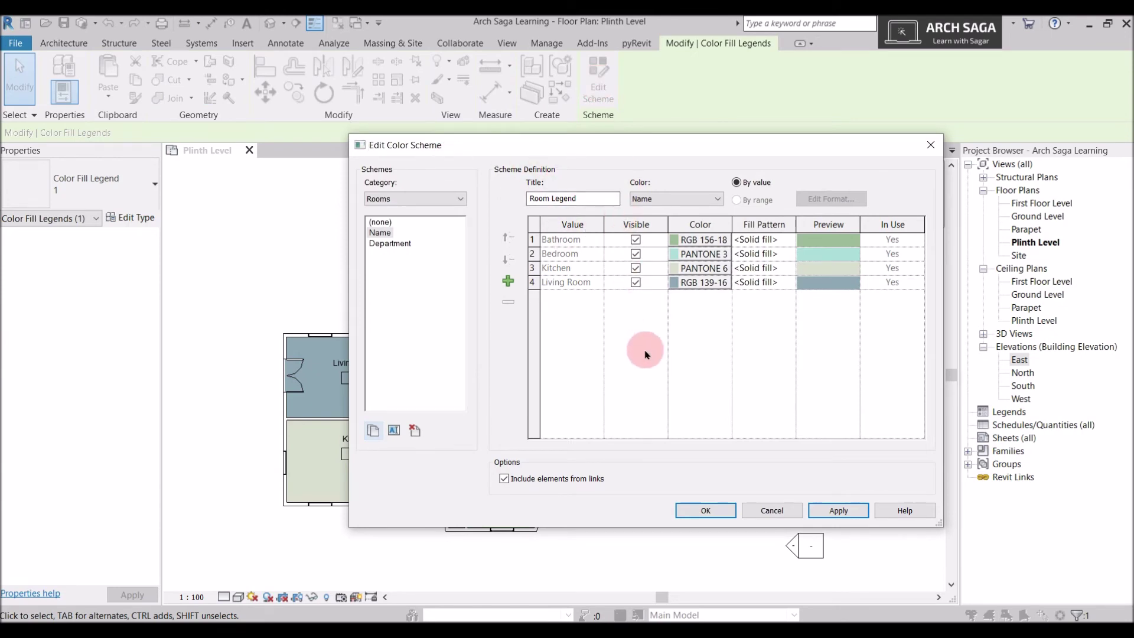
click(679, 241)
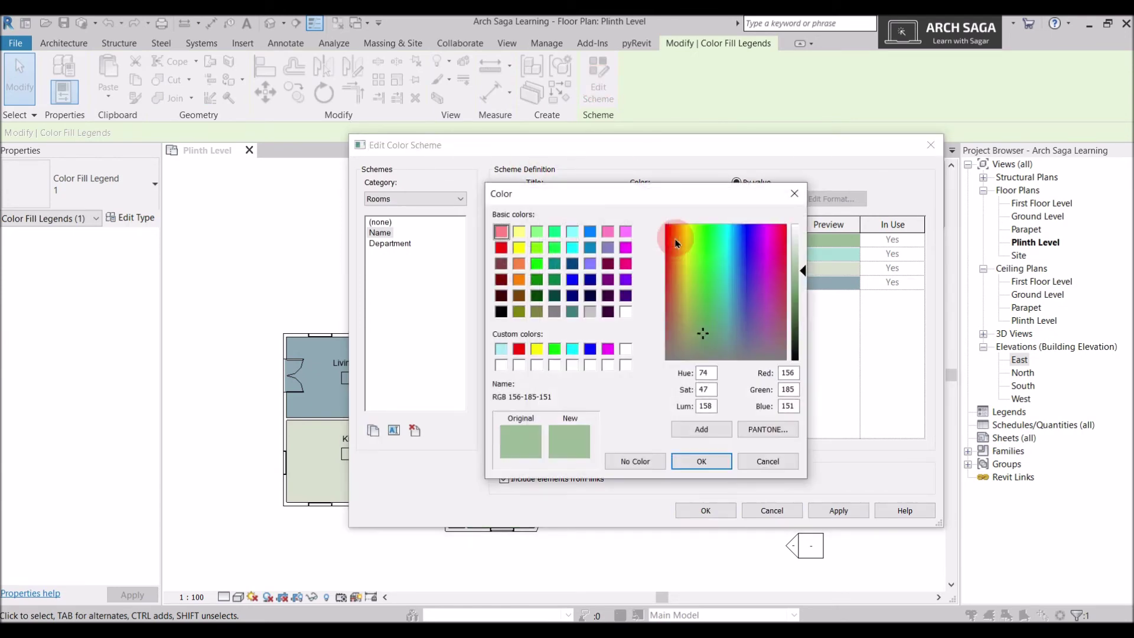
click(537, 349)
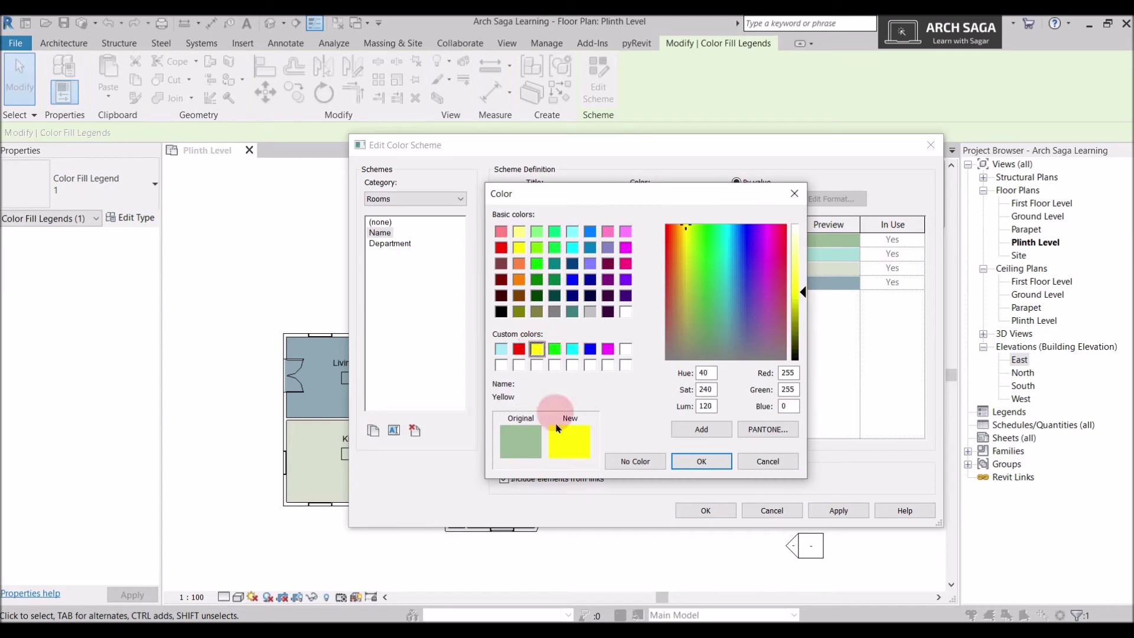
drag(803, 292, 805, 251)
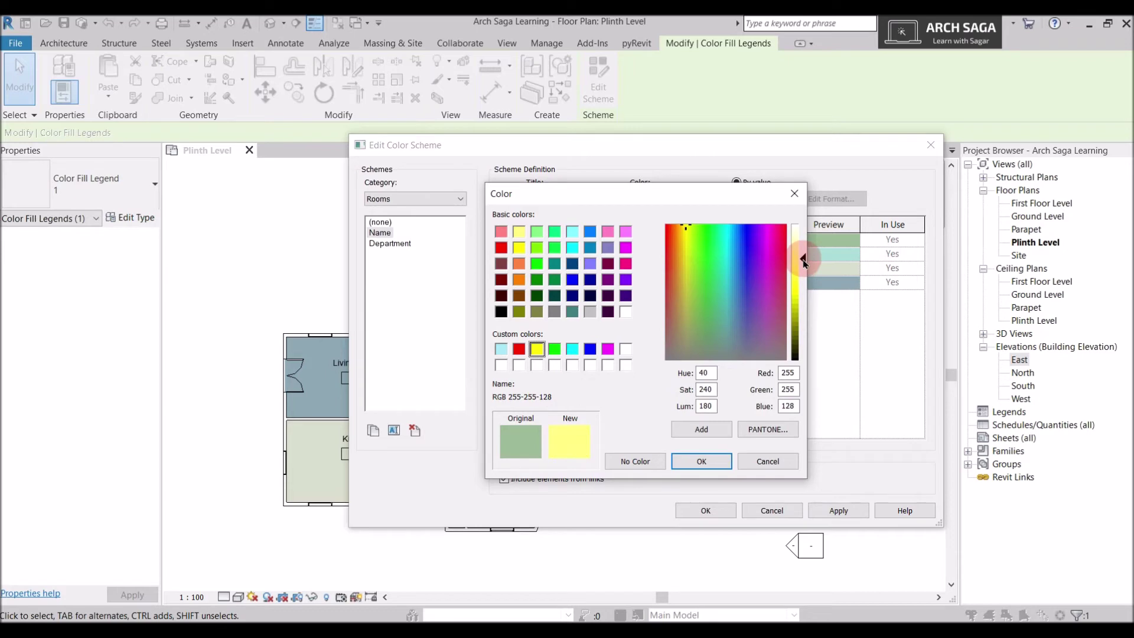
click(700, 461)
click(838, 510)
click(705, 510)
scroll(464, 485, up, 1)
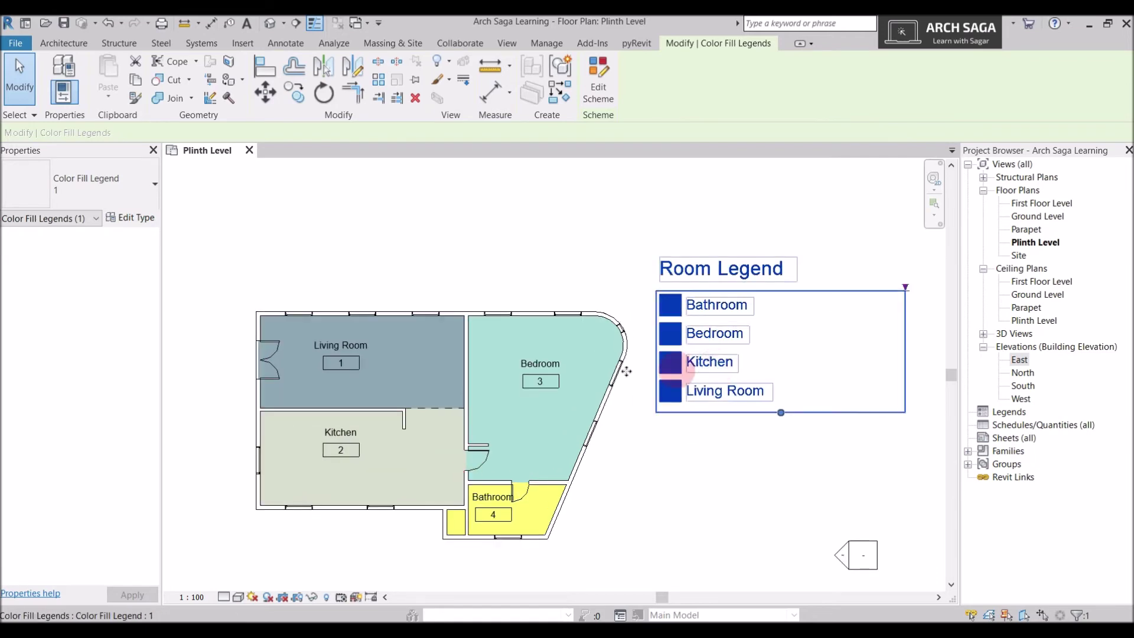
click(842, 450)
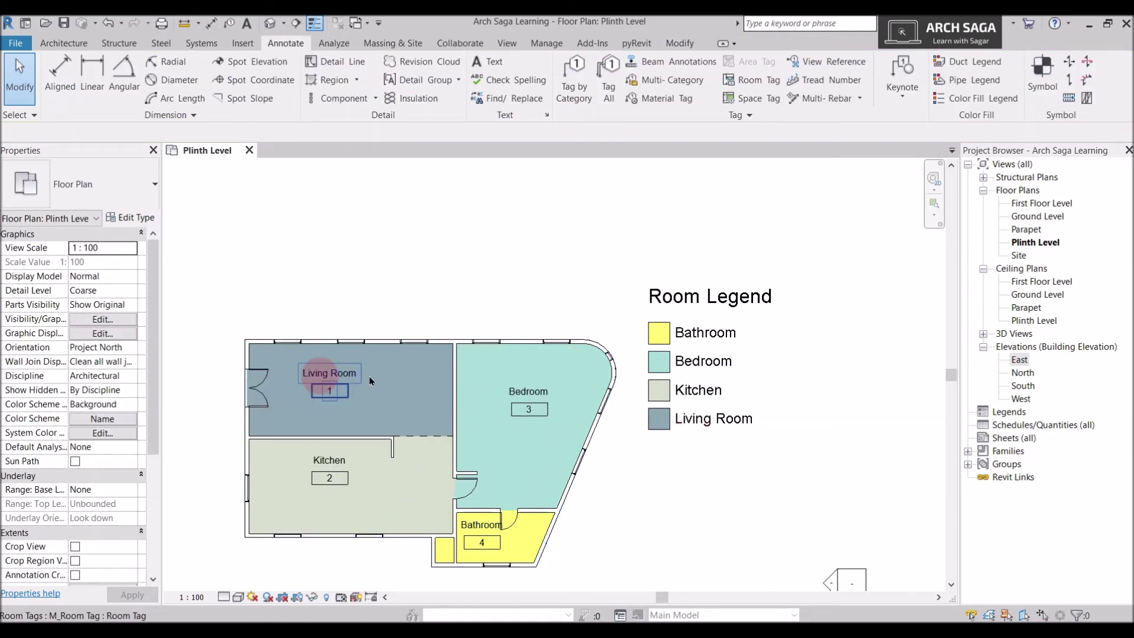
- Select the four room tags, including the Bathroom tag, and delete them from the Plinth Level plan
click(521, 399)
ctrl+click(348, 374)
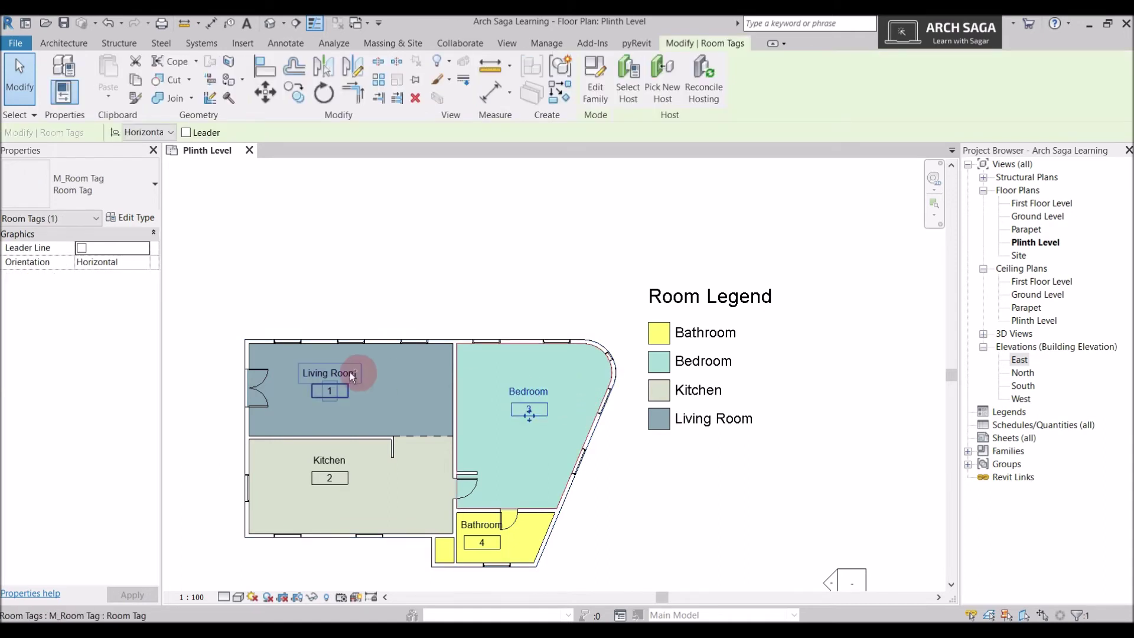
ctrl+click(325, 461)
ctrl+click(490, 538)
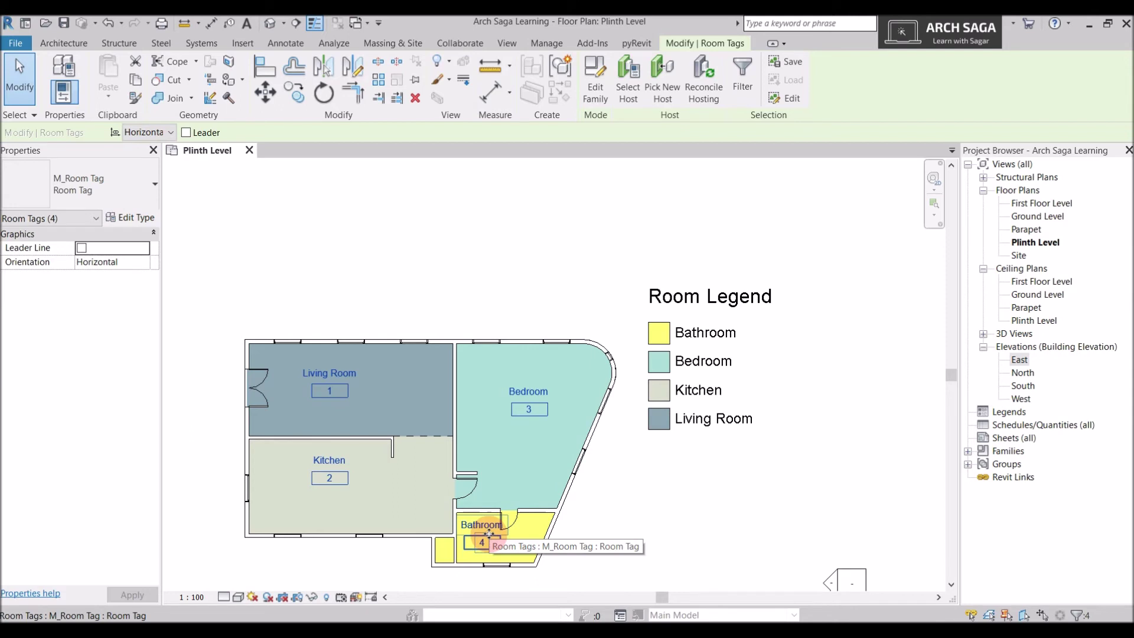
key(Delete)
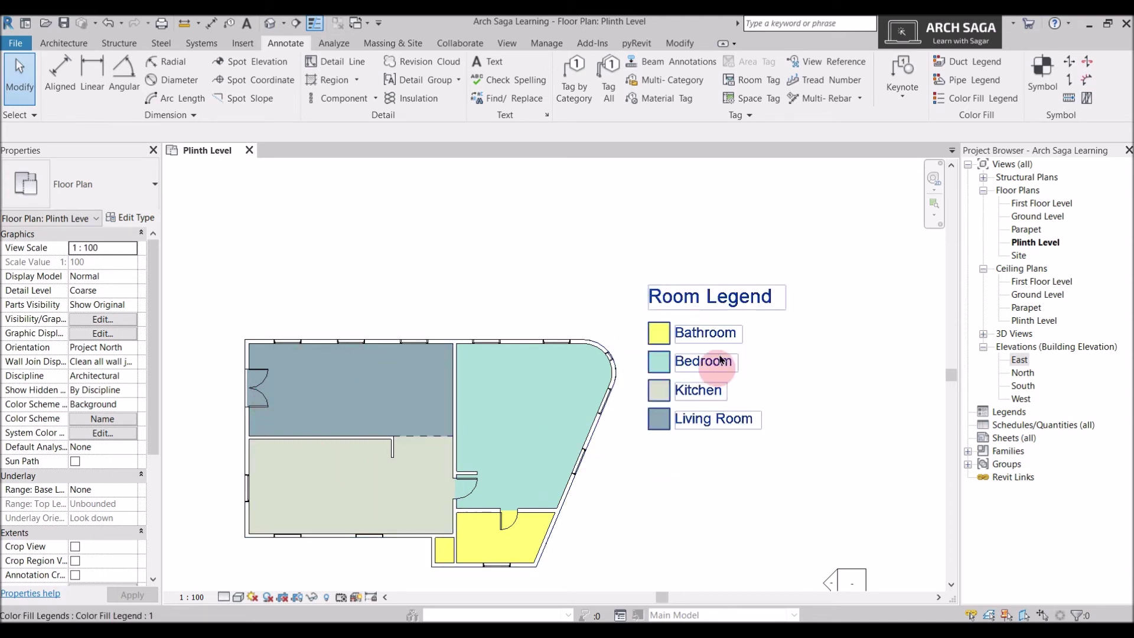
scroll(705, 345, up, 1)
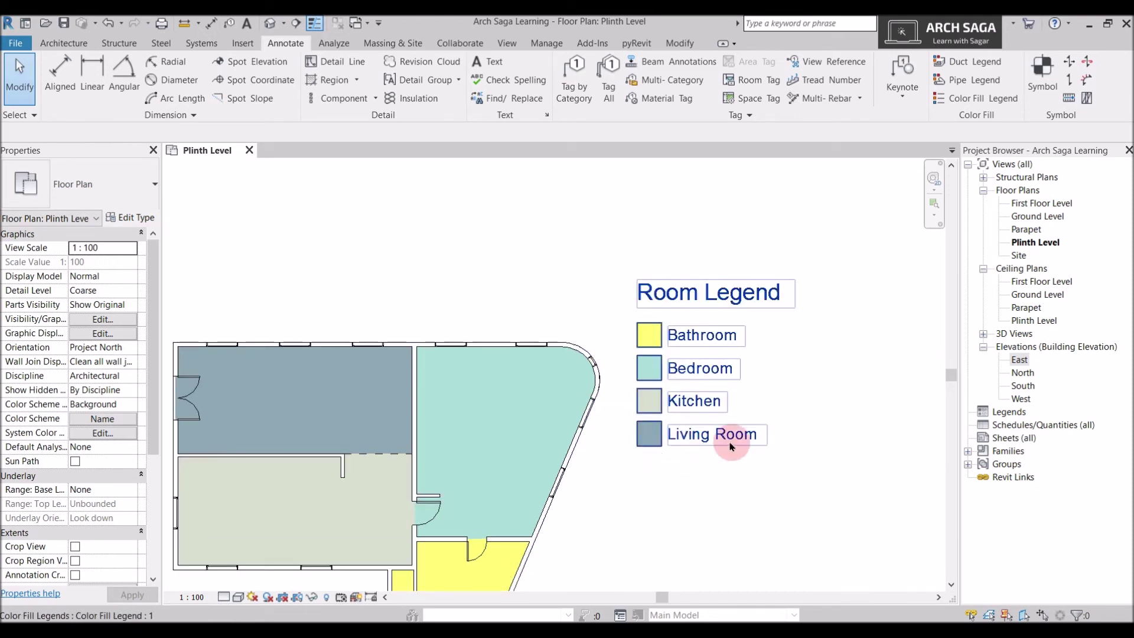
middle_drag(693, 378, 699, 386)
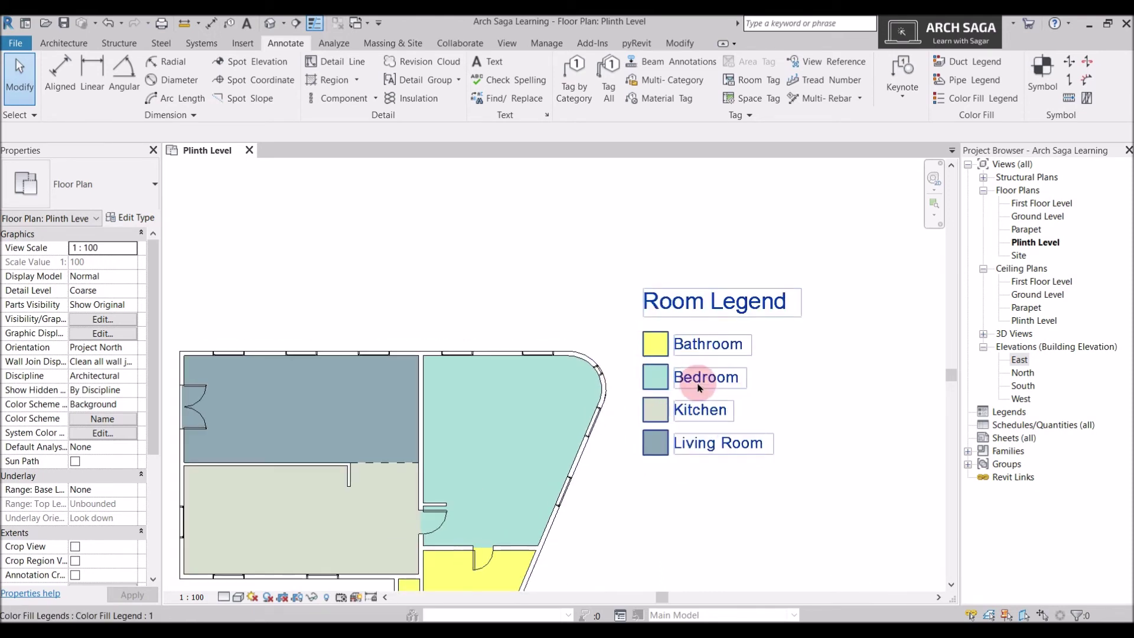
scroll(789, 378, down, 3)
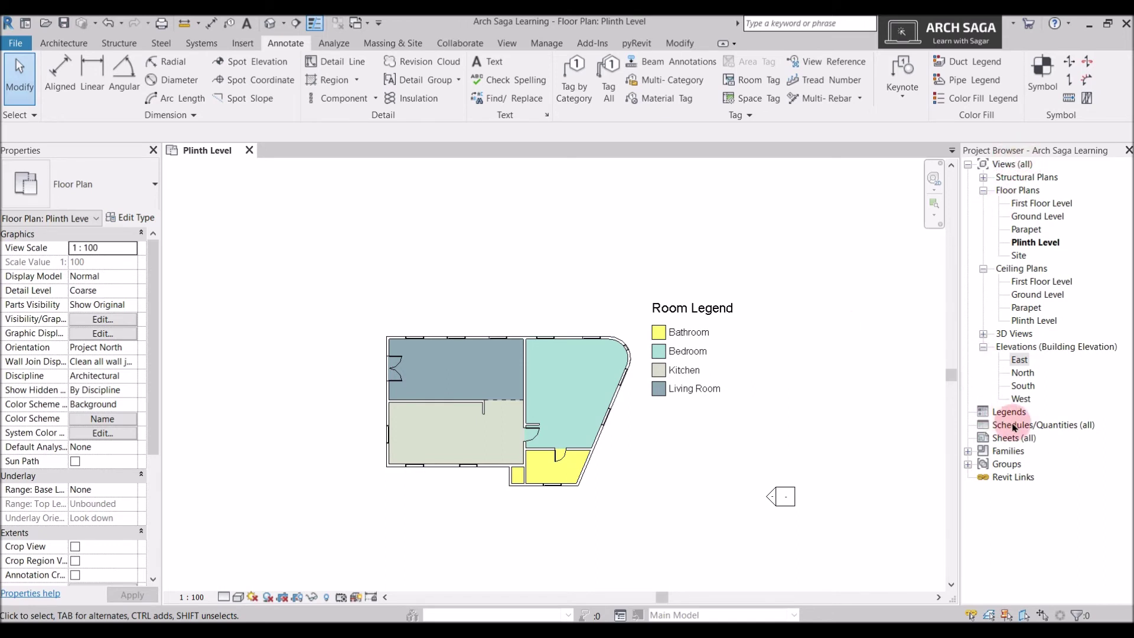
- Create a new schedule with the Rooms category, keeping the name Room Schedule
right_click(1013, 425)
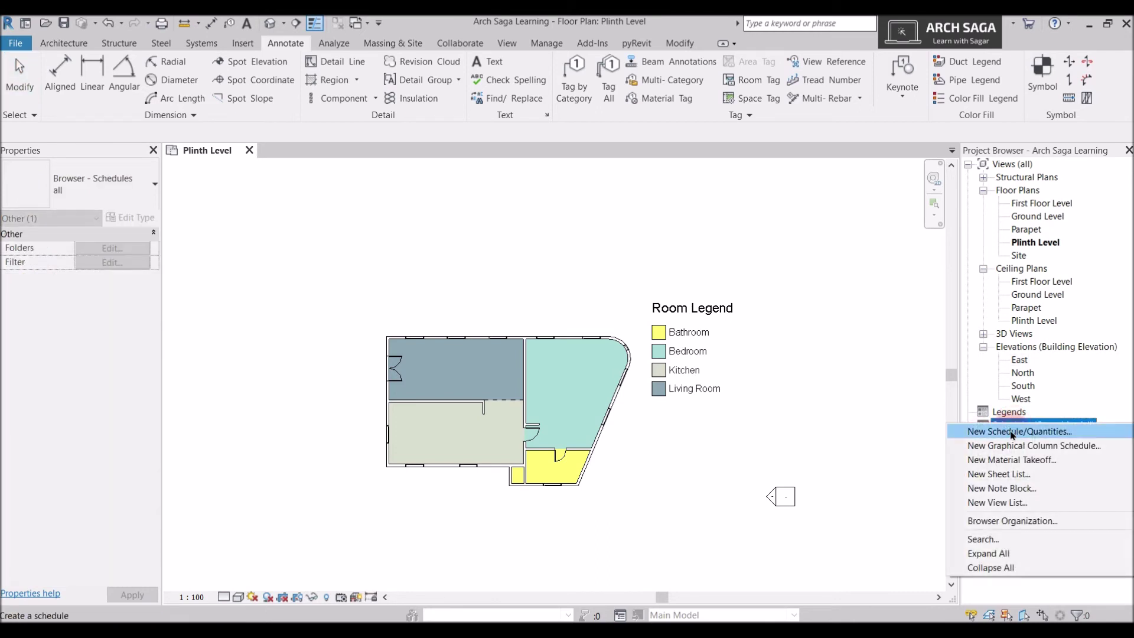
click(1012, 432)
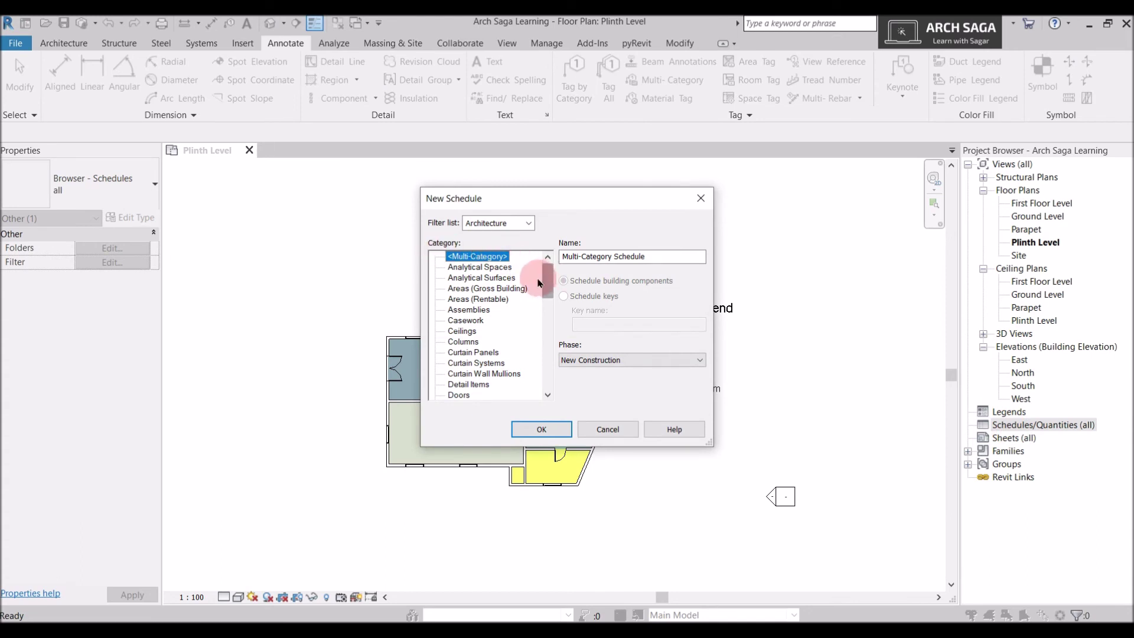
drag(539, 283, 508, 289)
scroll(508, 289, down, 5)
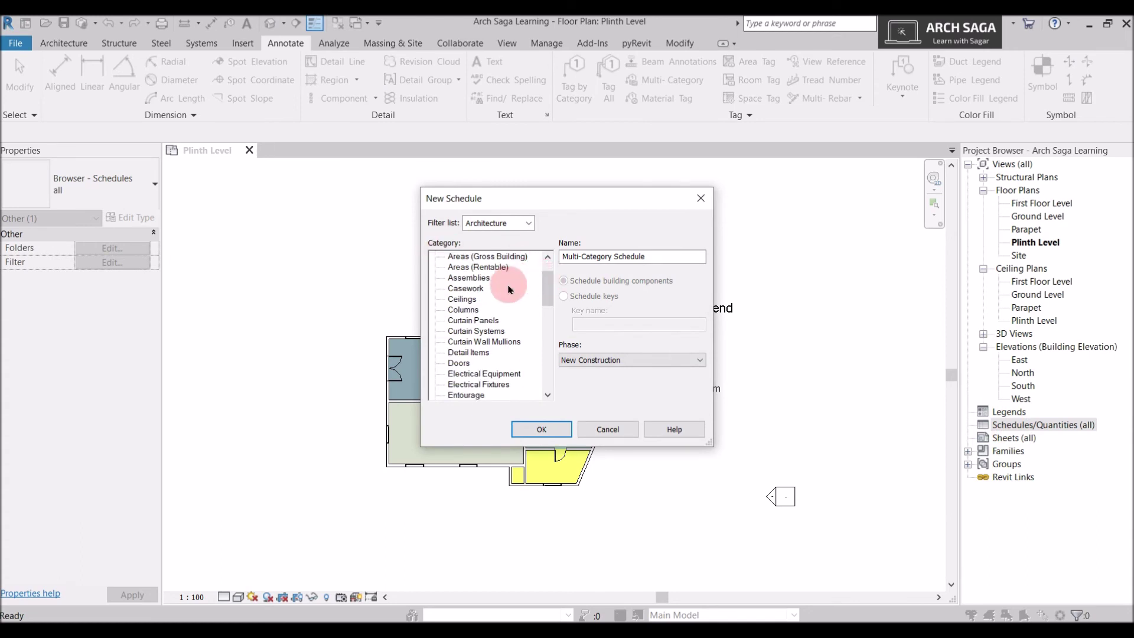
scroll(508, 289, down, 3)
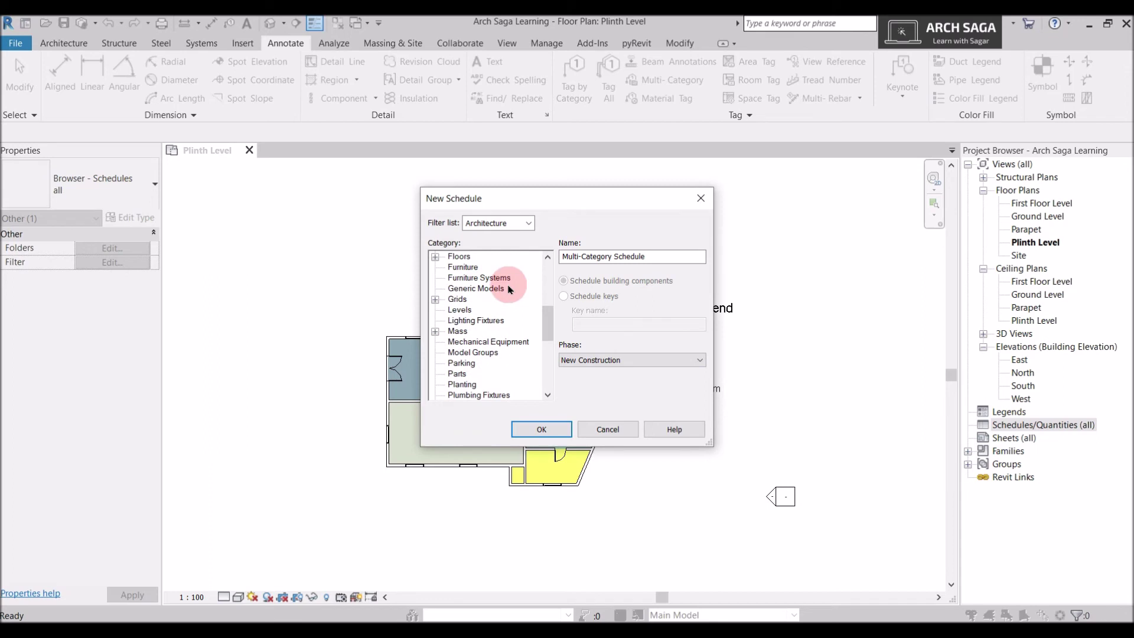
click(463, 375)
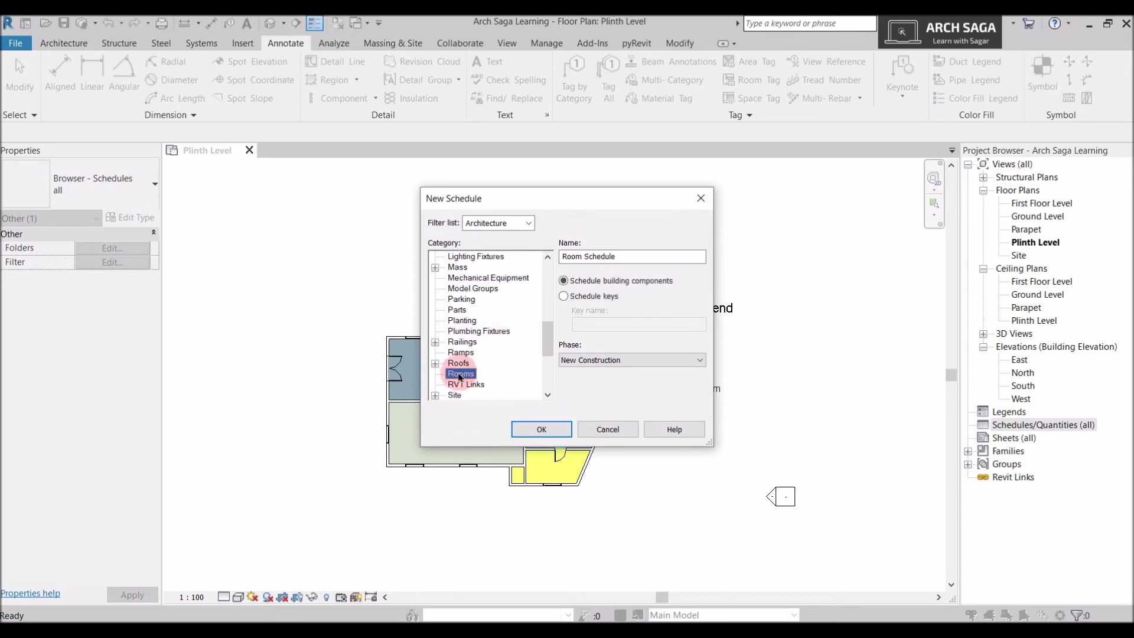
click(575, 251)
triple_click(608, 256)
click(599, 287)
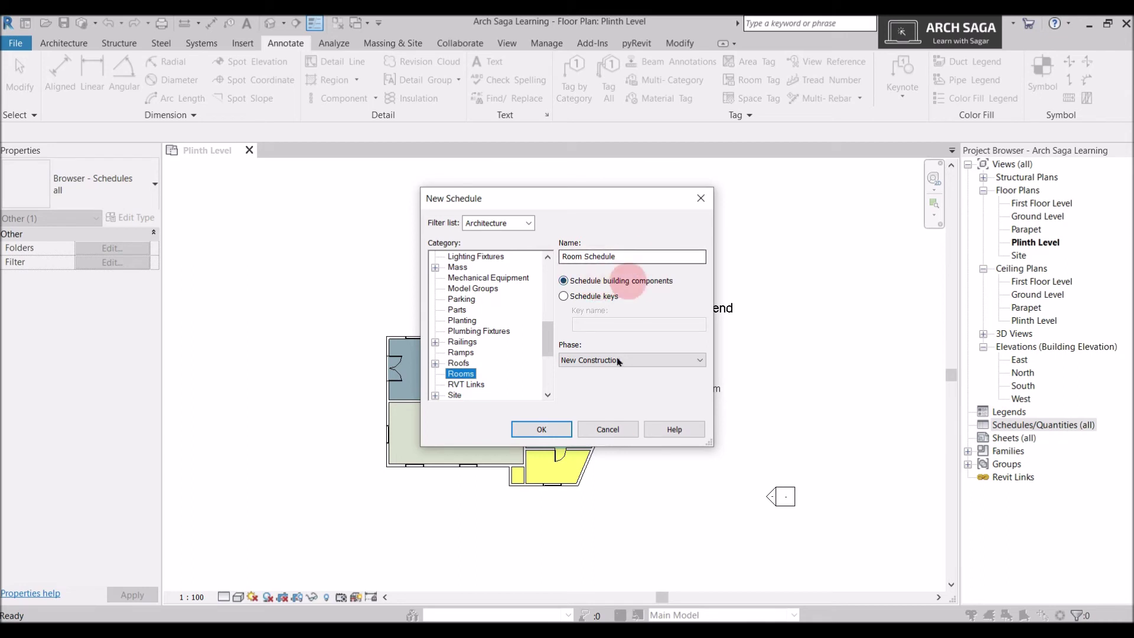
click(546, 431)
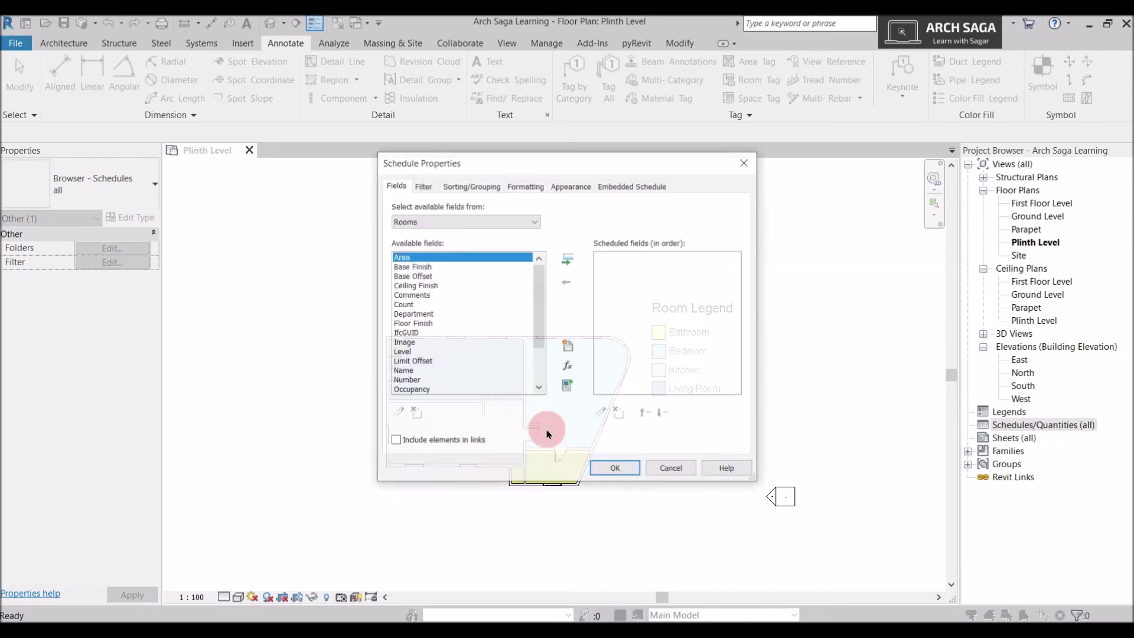
- Add the Area and Name fields to the Room Schedule's scheduled fields
click(527, 185)
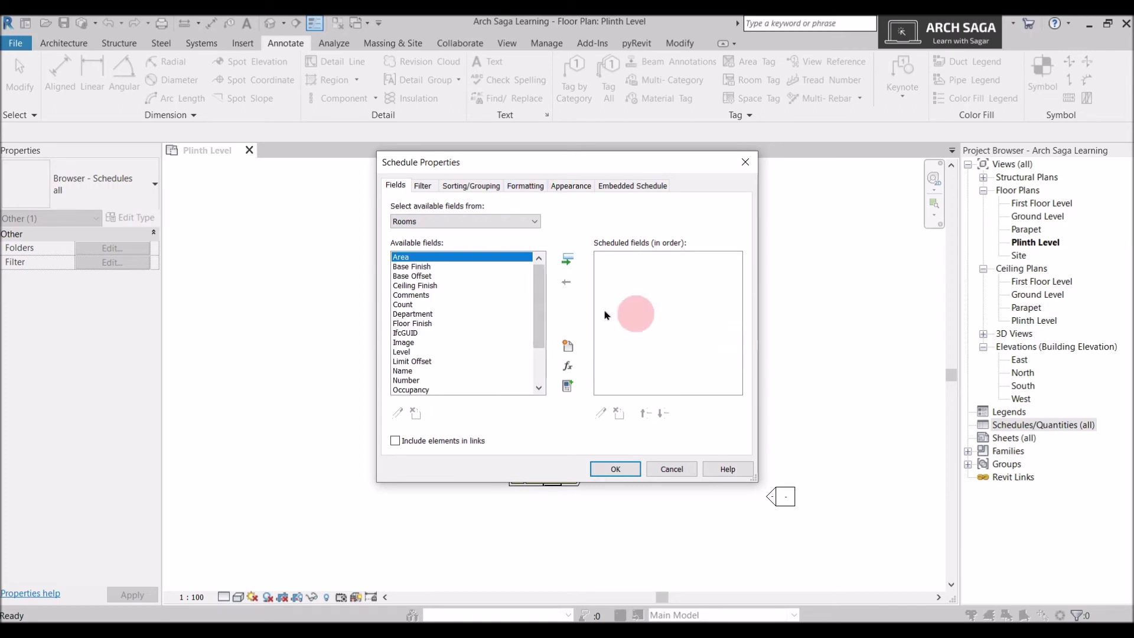
click(568, 259)
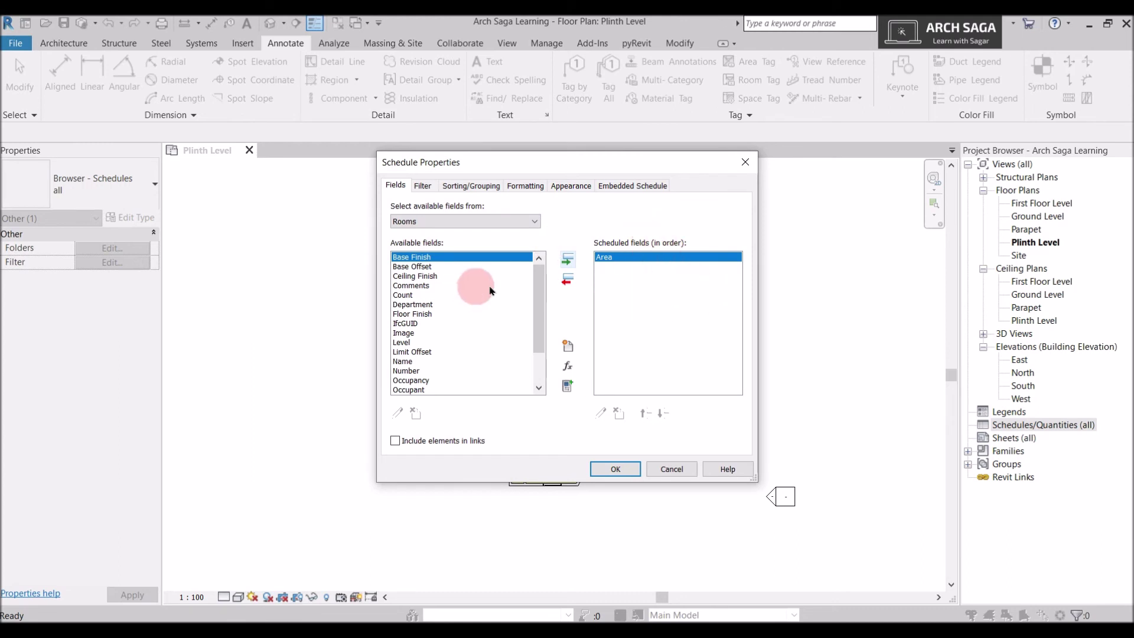
click(573, 284)
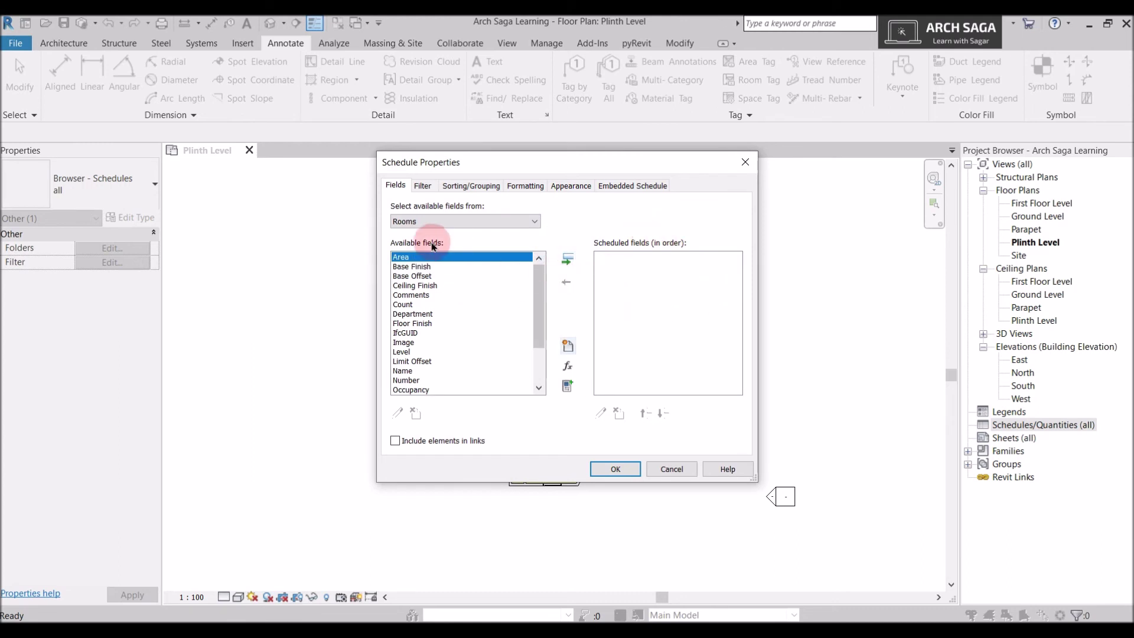
click(563, 264)
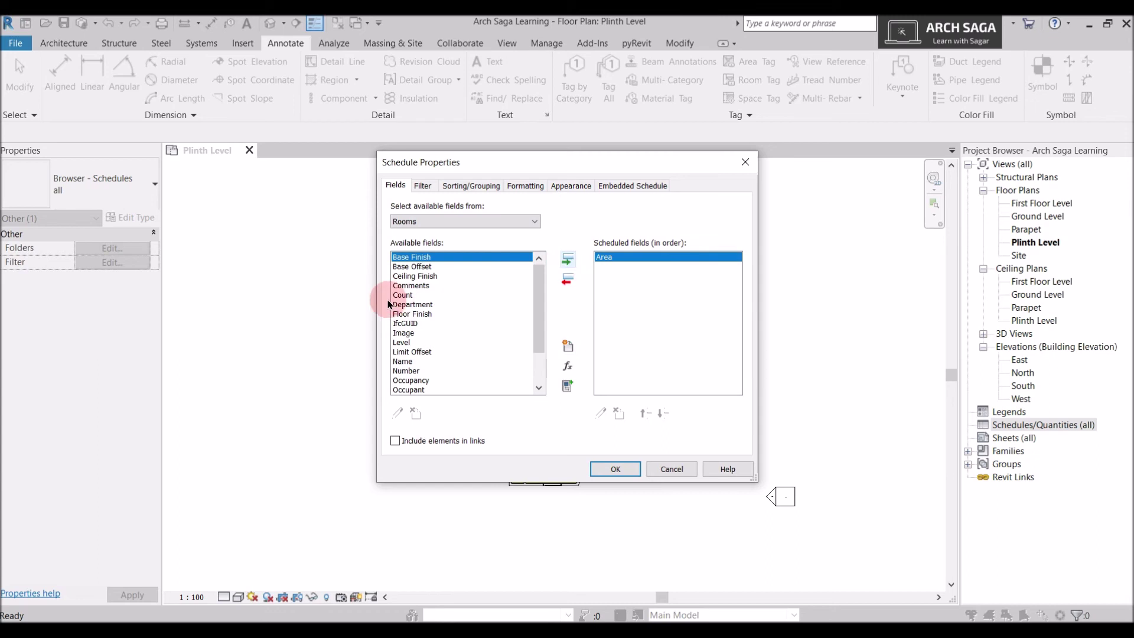
scroll(425, 296, down, 2)
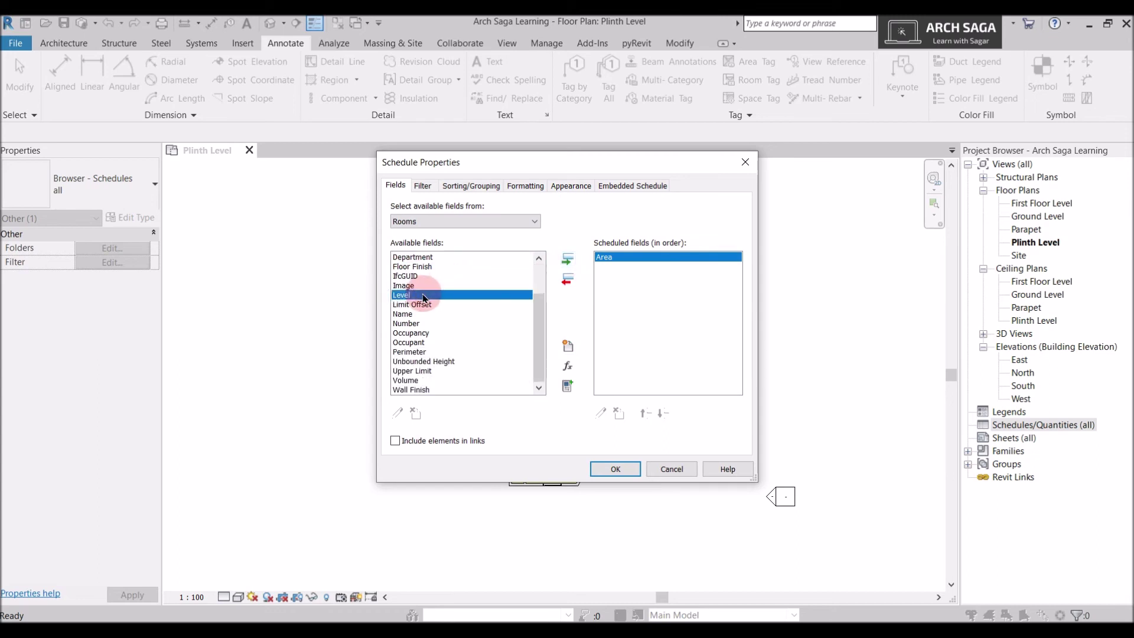
key(n)
ctrl+click(402, 294)
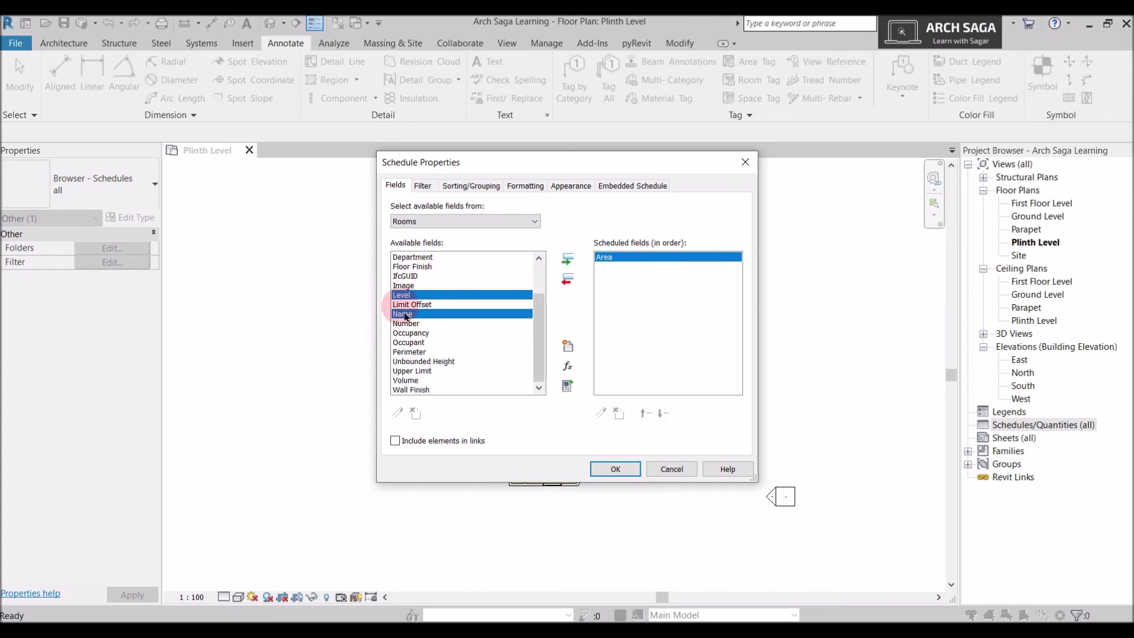
click(566, 264)
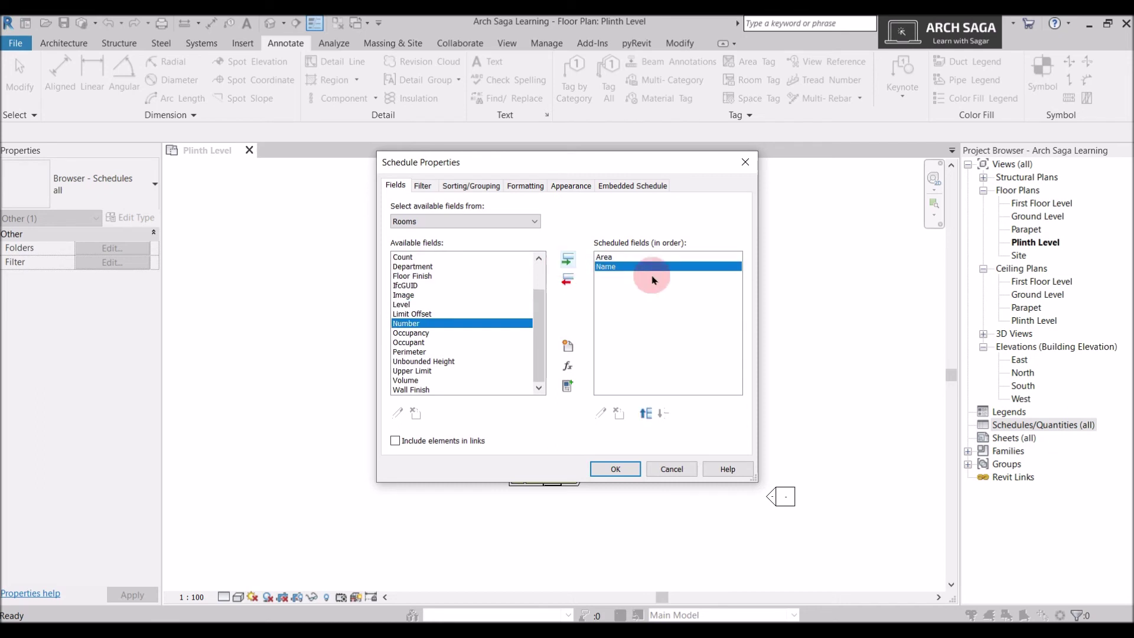
click(611, 468)
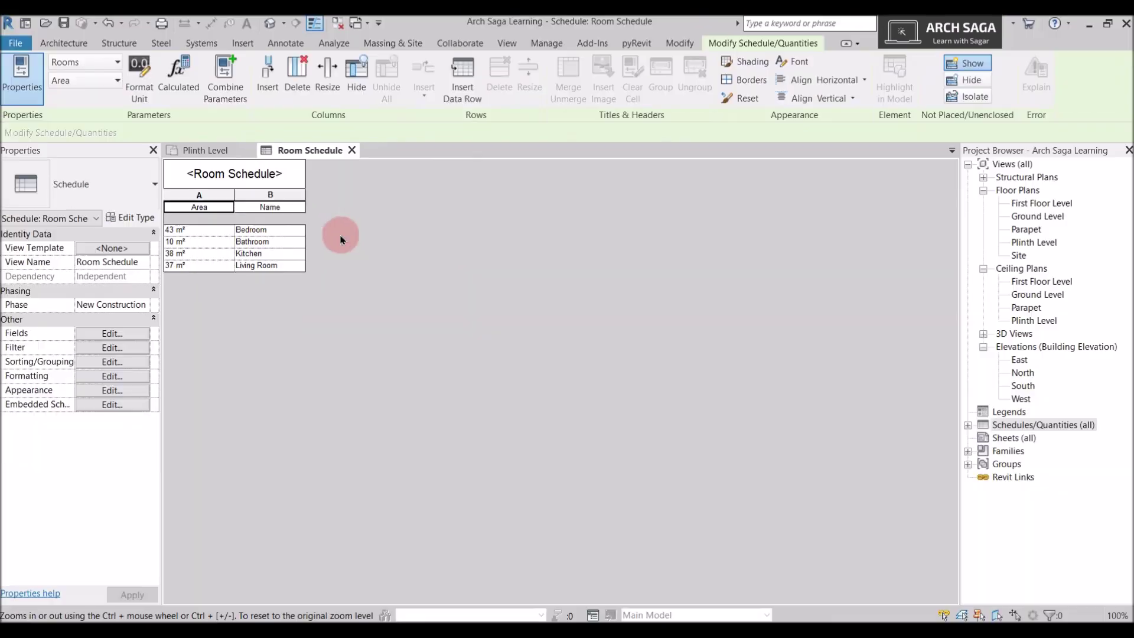
- Move the Name field above Area in the Room Schedule, then return to the Plinth Level plan
click(121, 337)
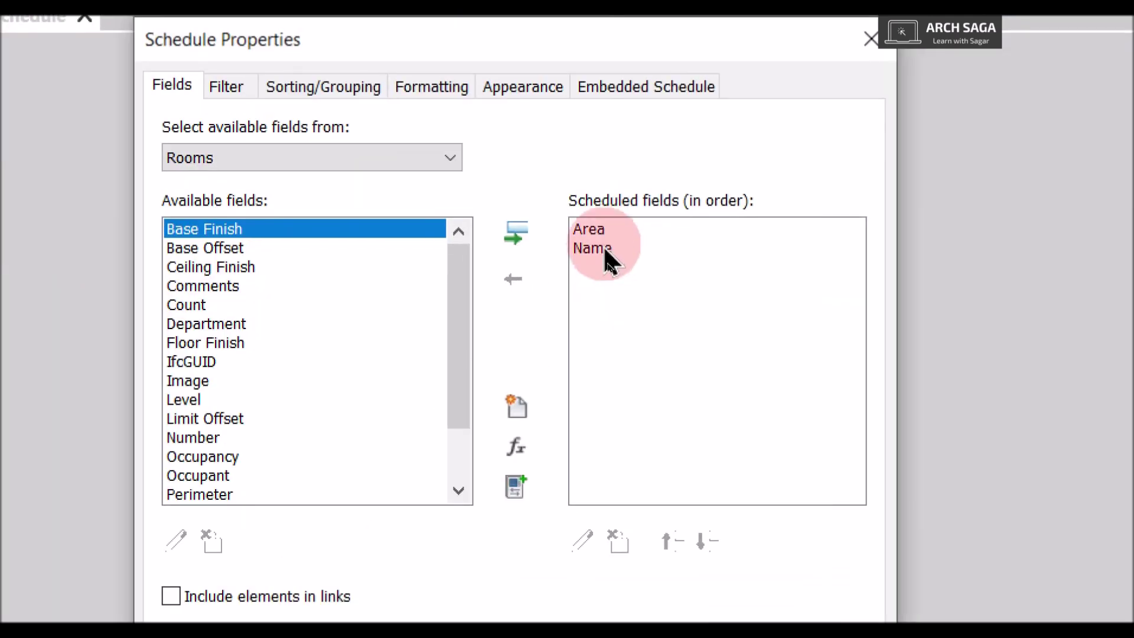
click(608, 266)
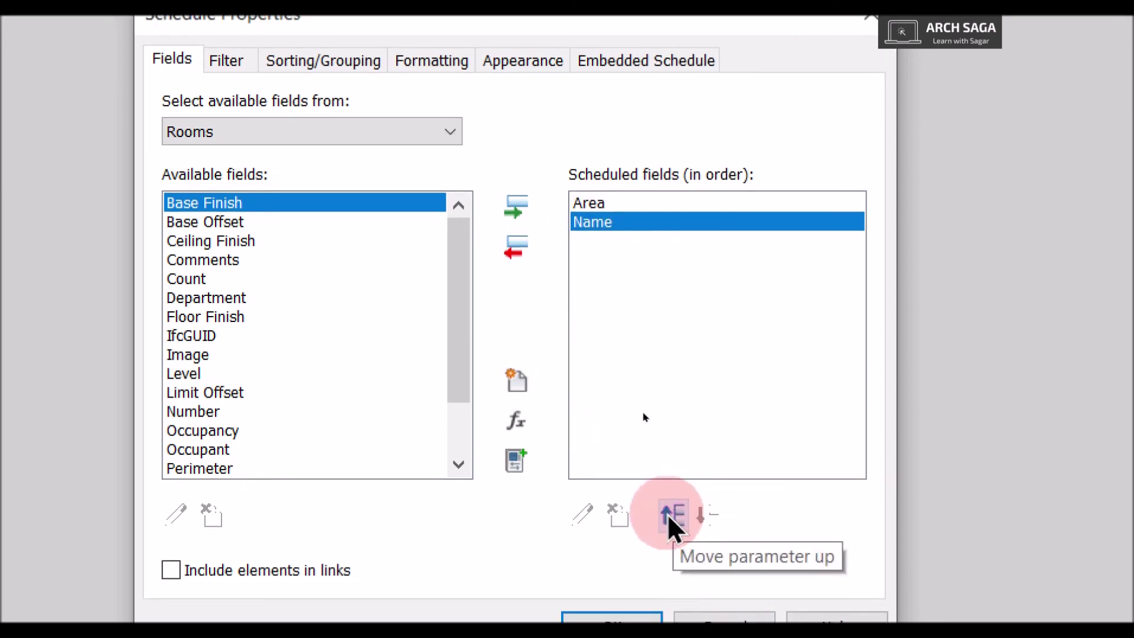
click(667, 513)
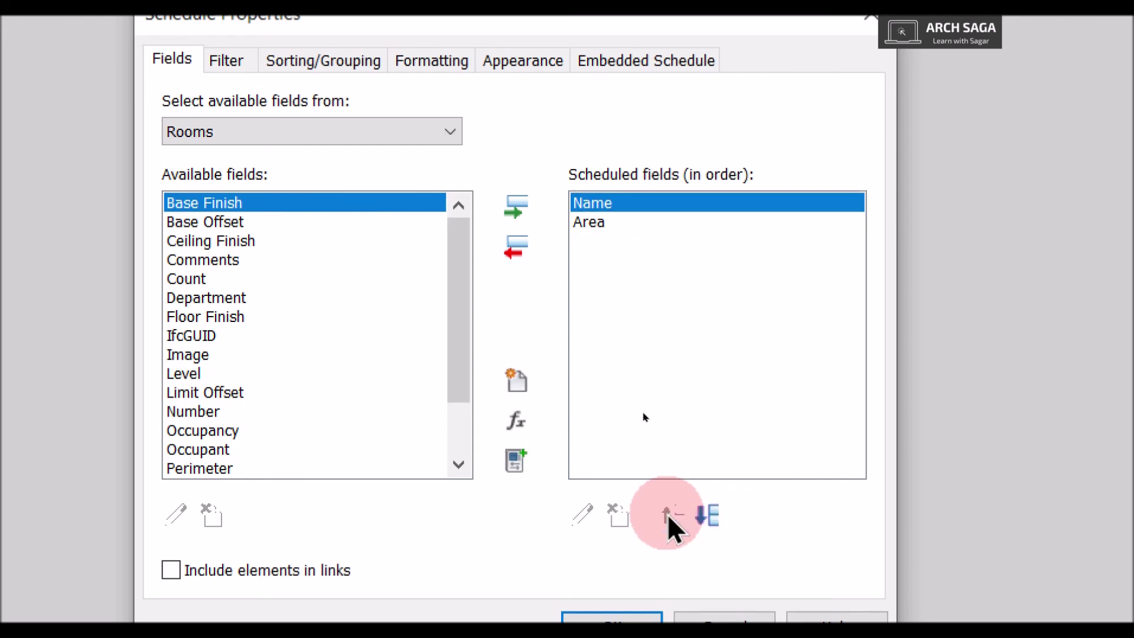
click(618, 504)
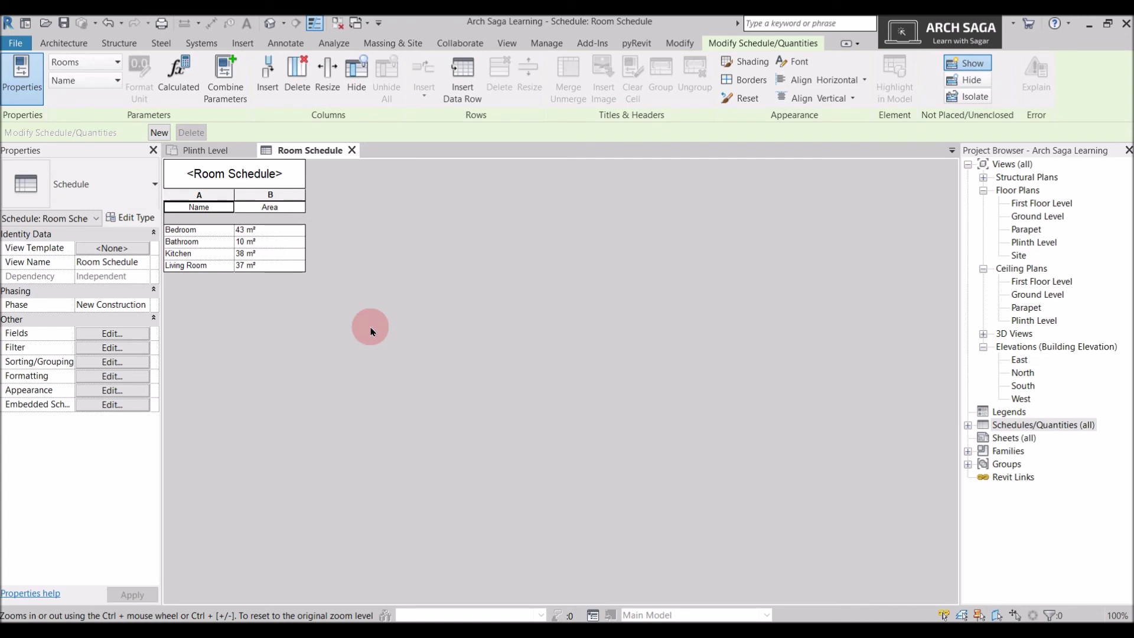
click(224, 151)
- Set Area rounding to 2 decimal places in Project Units (UN), then view the Room Schedule
scroll(555, 291, up, 1)
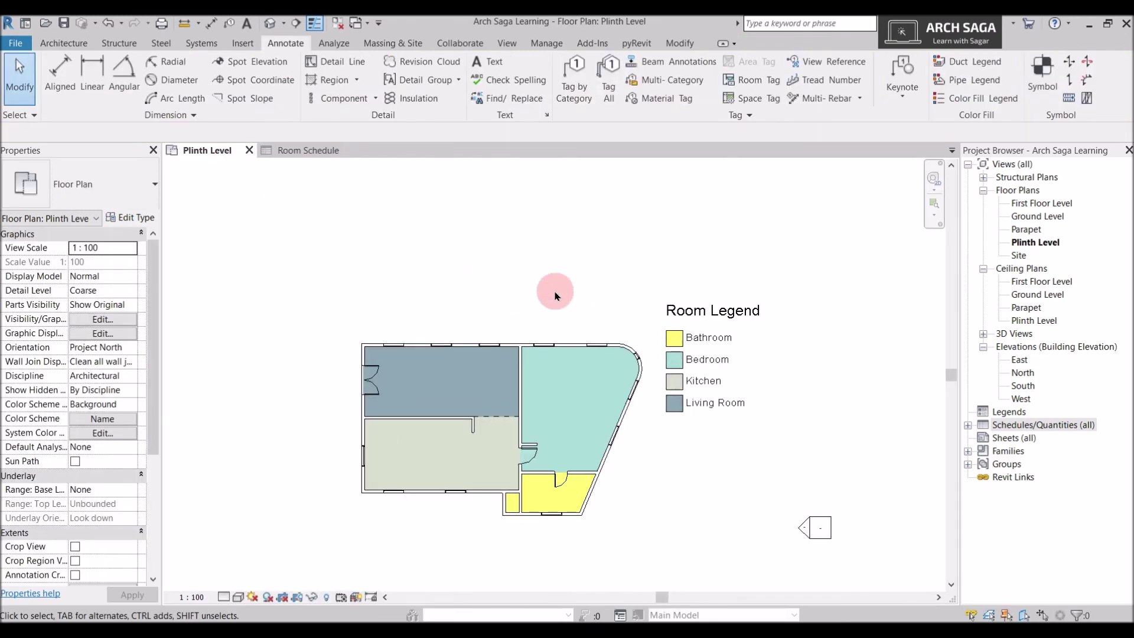
key(u)
key(n)
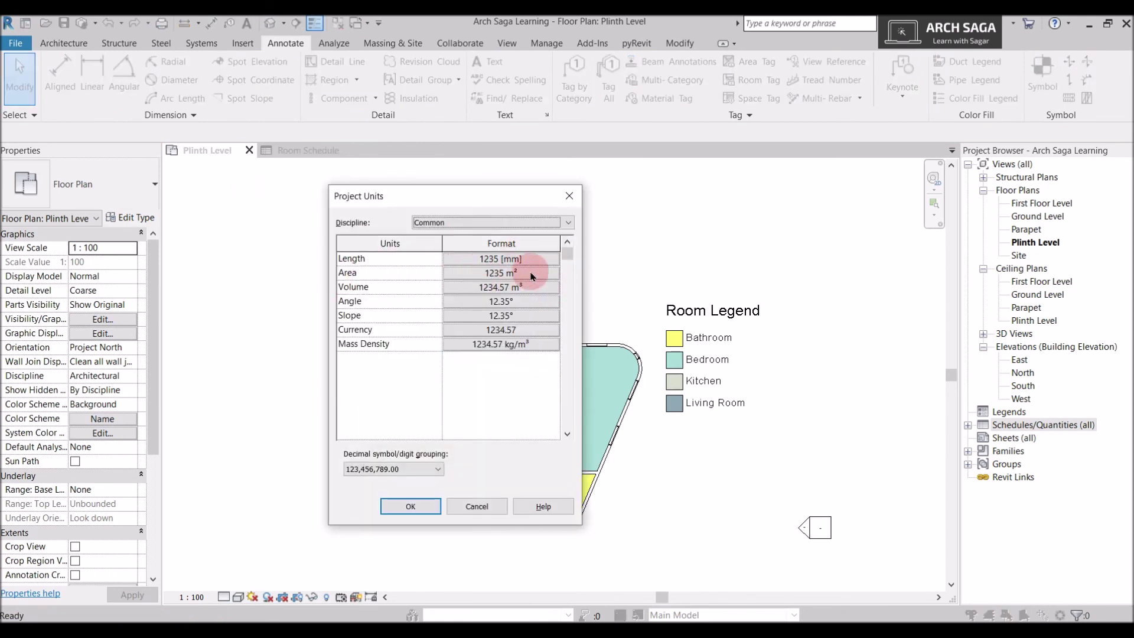
click(514, 276)
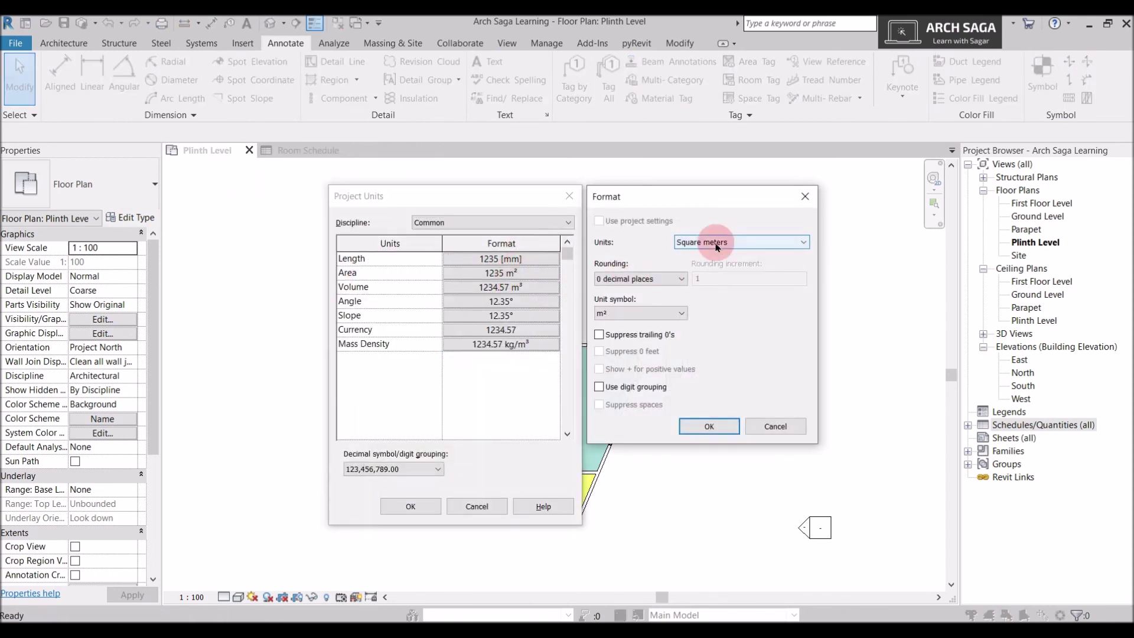
key(Tab)
click(618, 279)
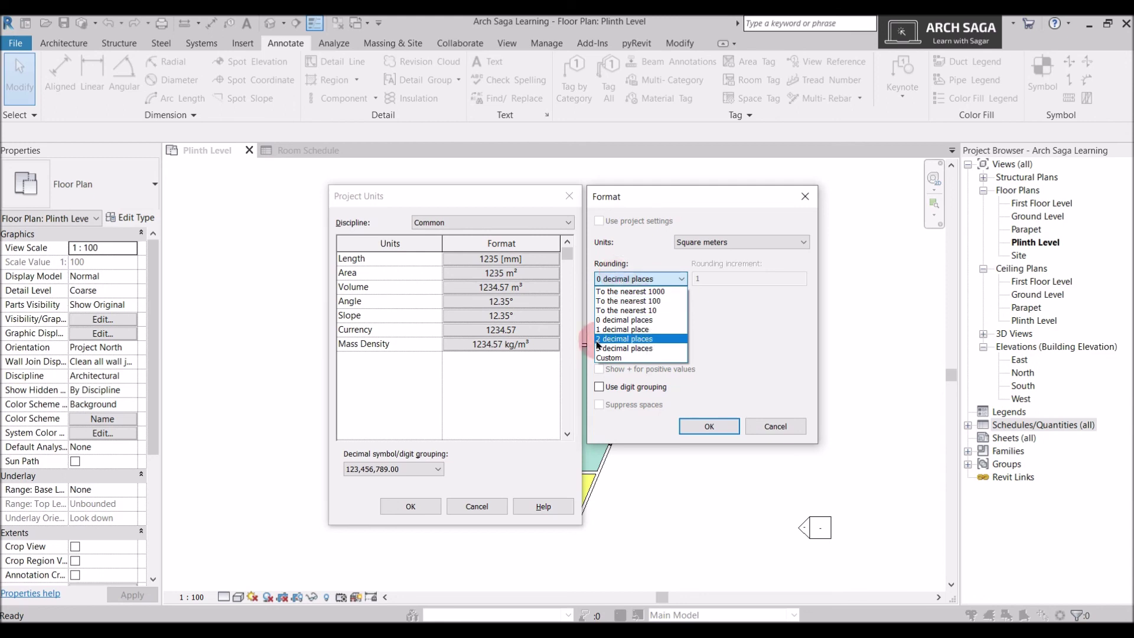
click(614, 342)
click(706, 431)
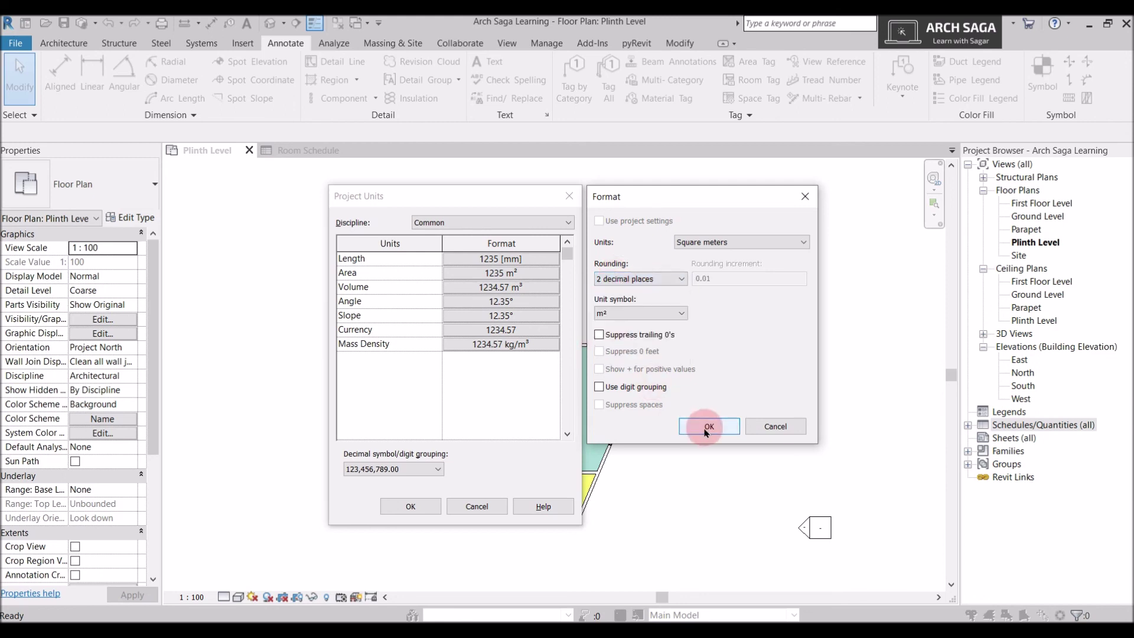
click(408, 508)
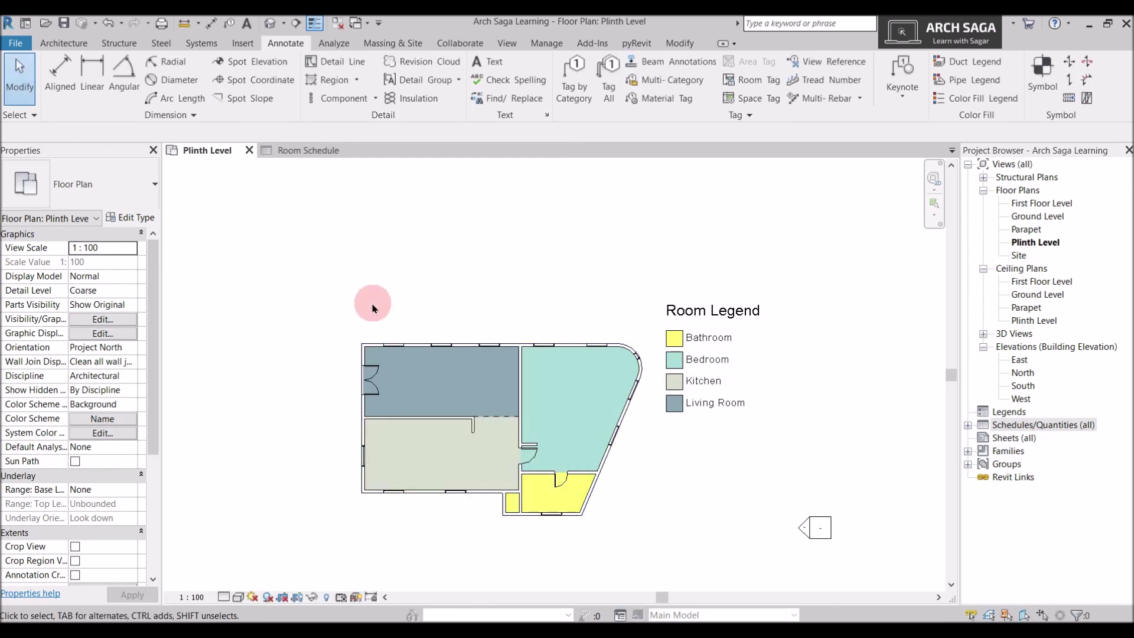
click(297, 155)
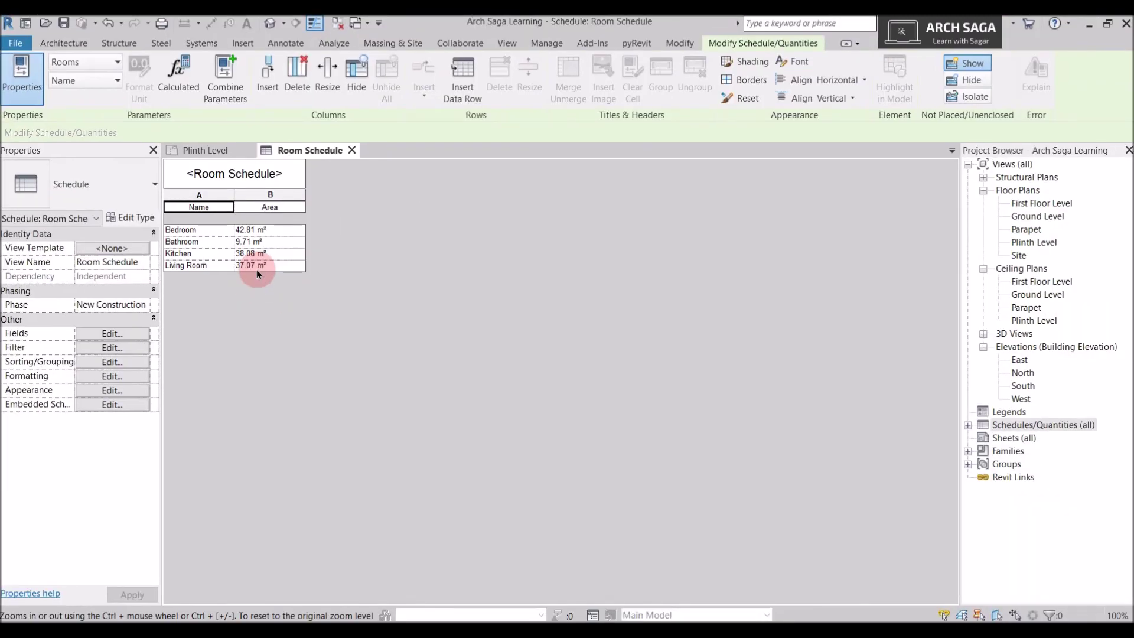
- Close the Room Schedule view and expand Schedules/Quantities (all) in the Project Browser
click(352, 150)
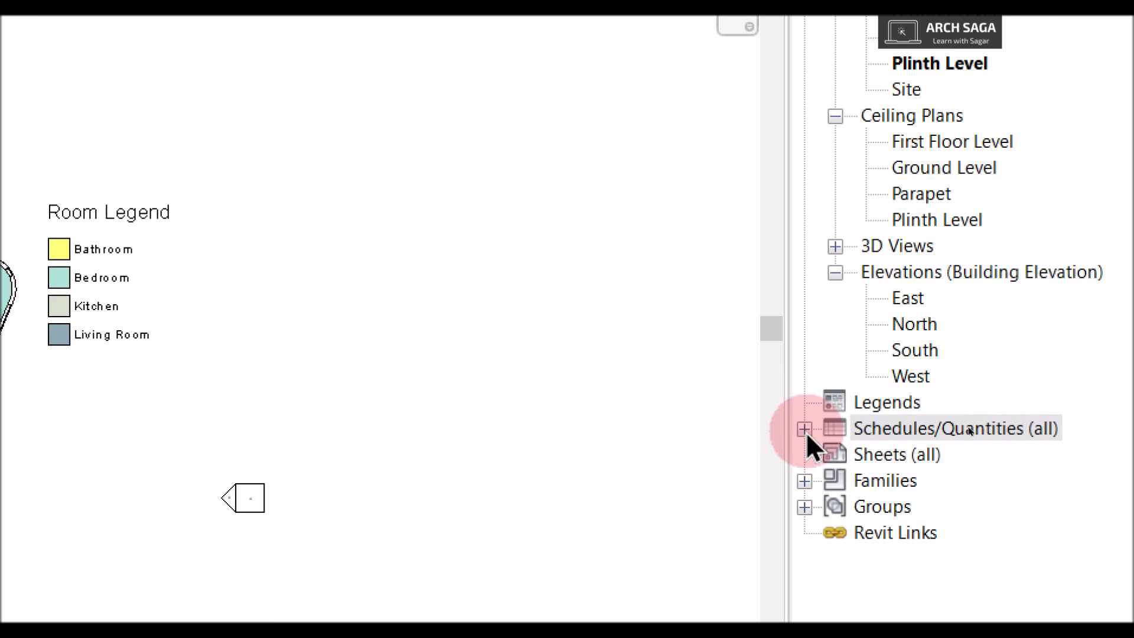
click(805, 431)
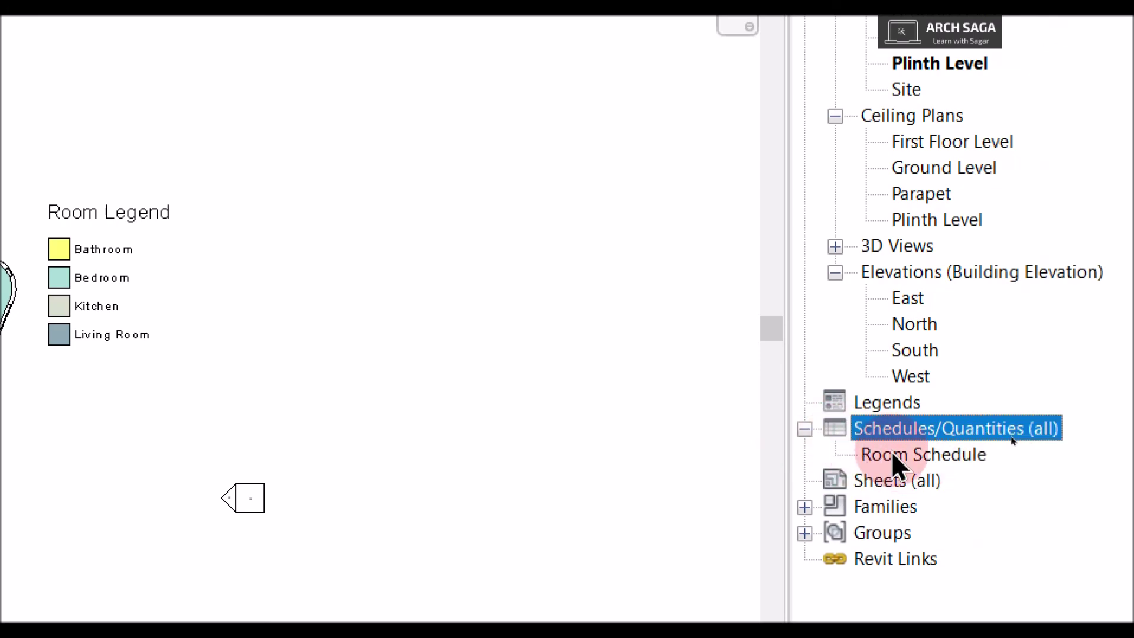